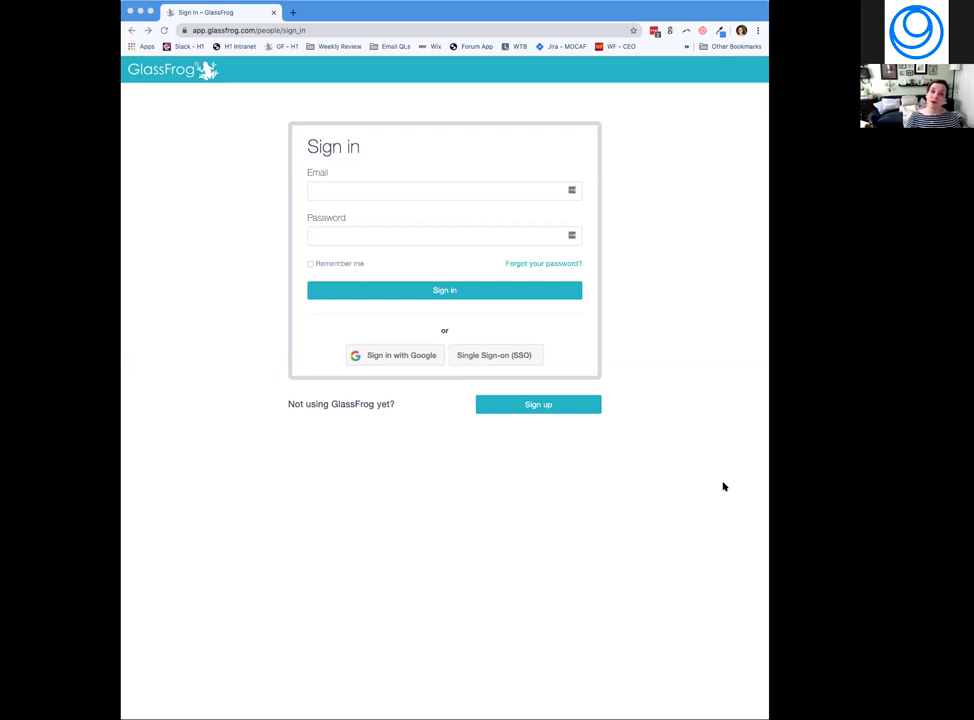
Sign in with the coach account's email and password to reach the GCC circle overview and role map.
click(438, 471)
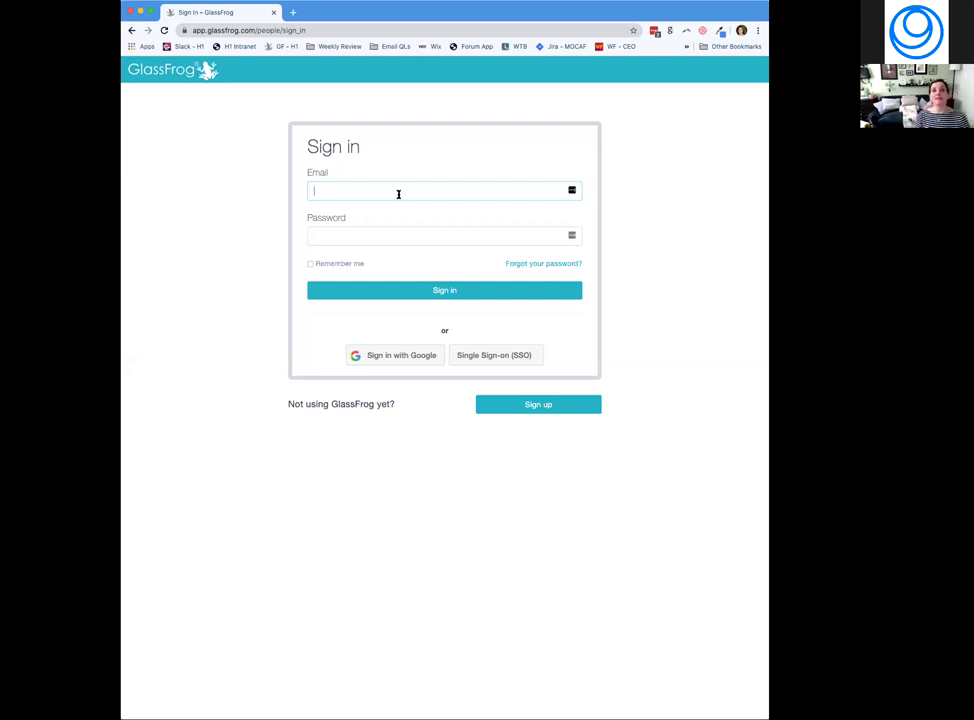
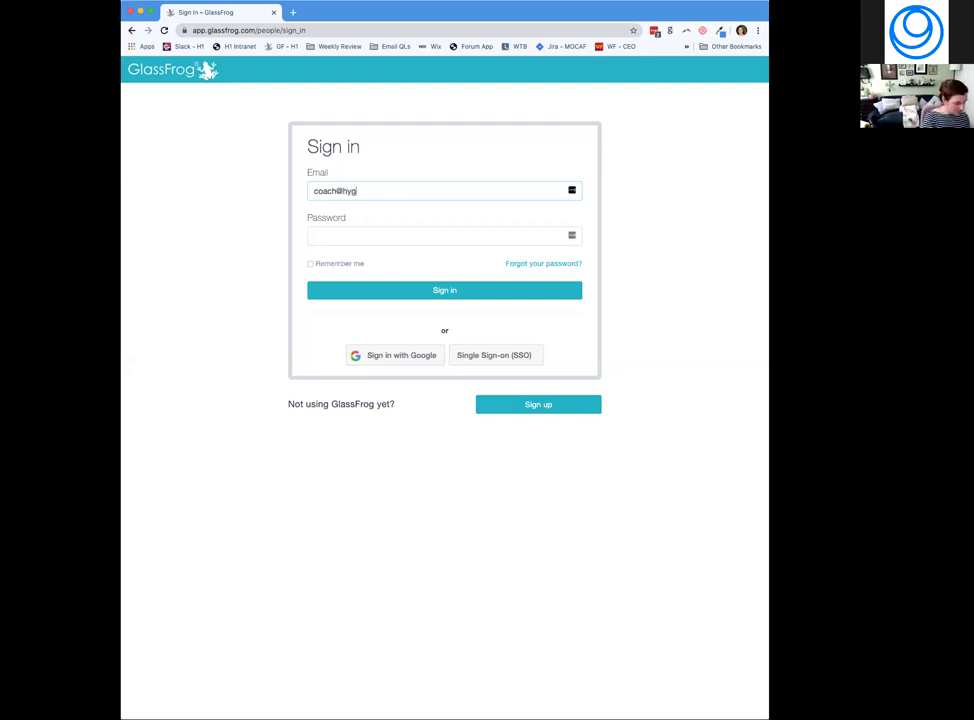
key(Tab)
text(••••••••••)
key(Return)
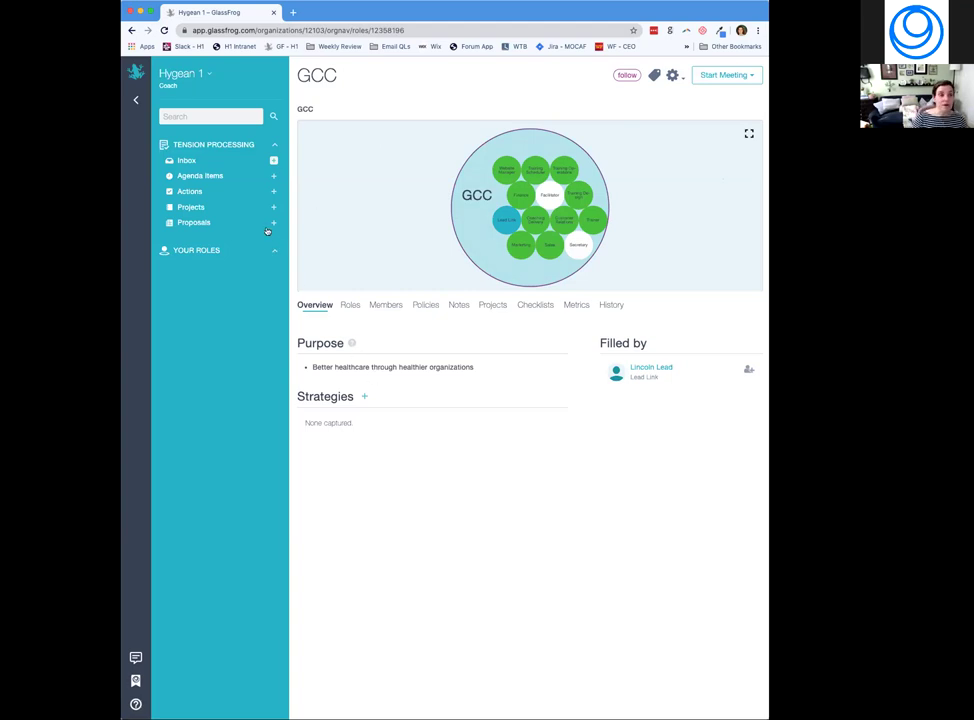
click(211, 76)
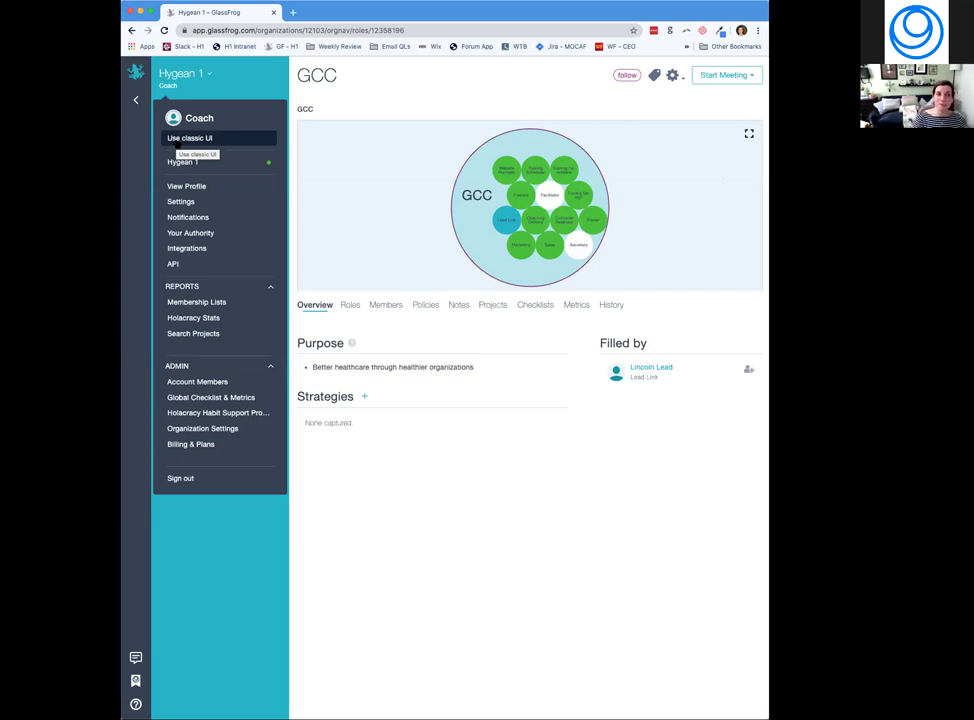
click(488, 111)
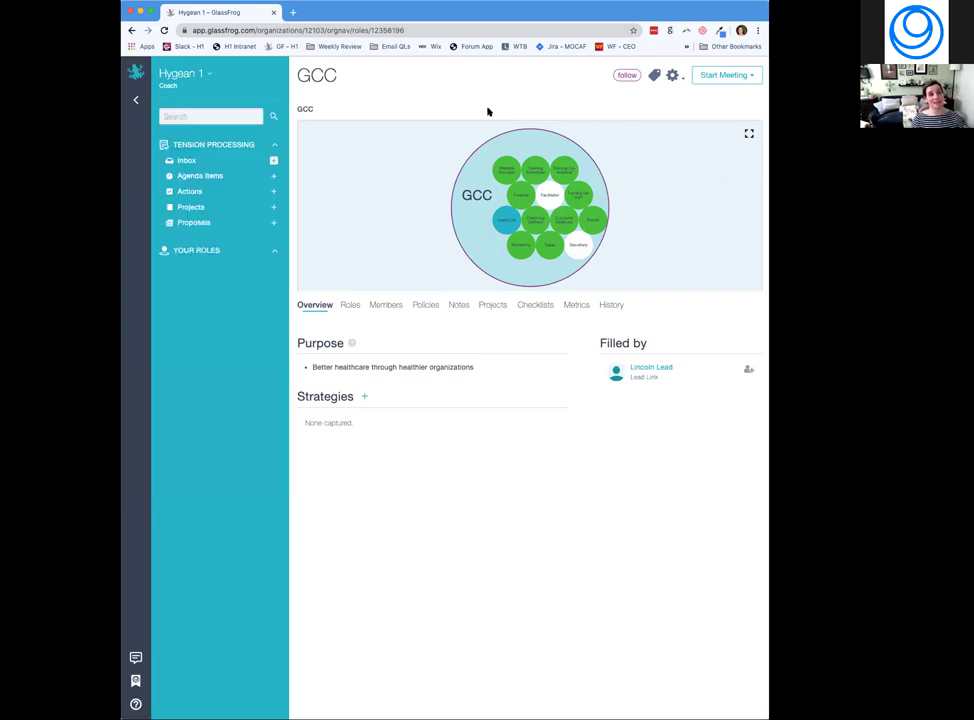
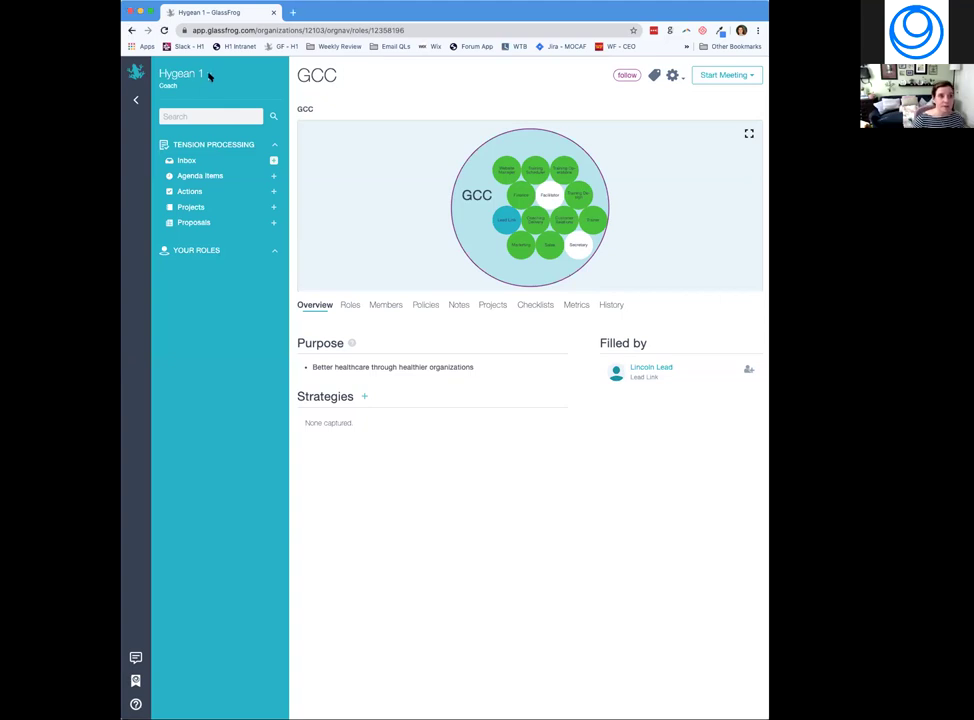
click(210, 76)
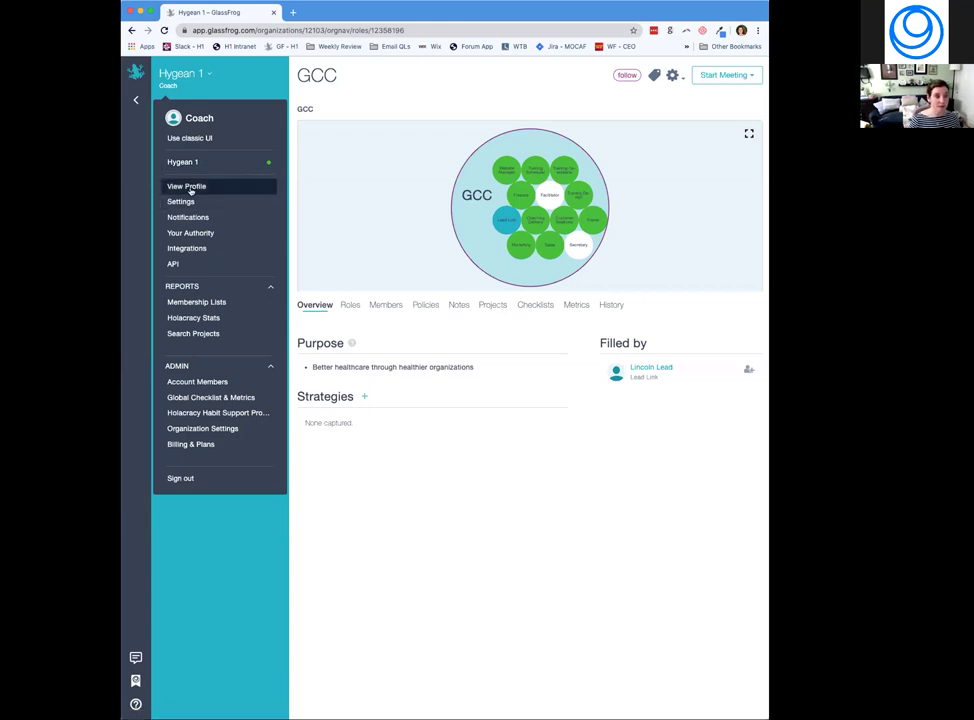
click(187, 186)
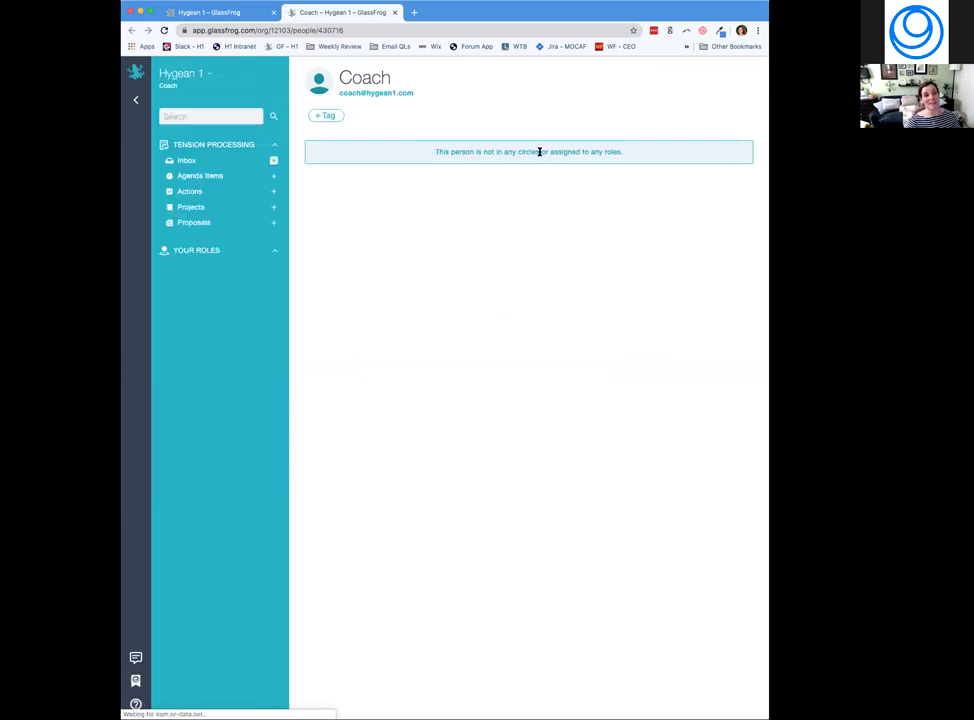
Start a tag on the Coach profile, then show recent searches from the sidebar Search box.
click(326, 115)
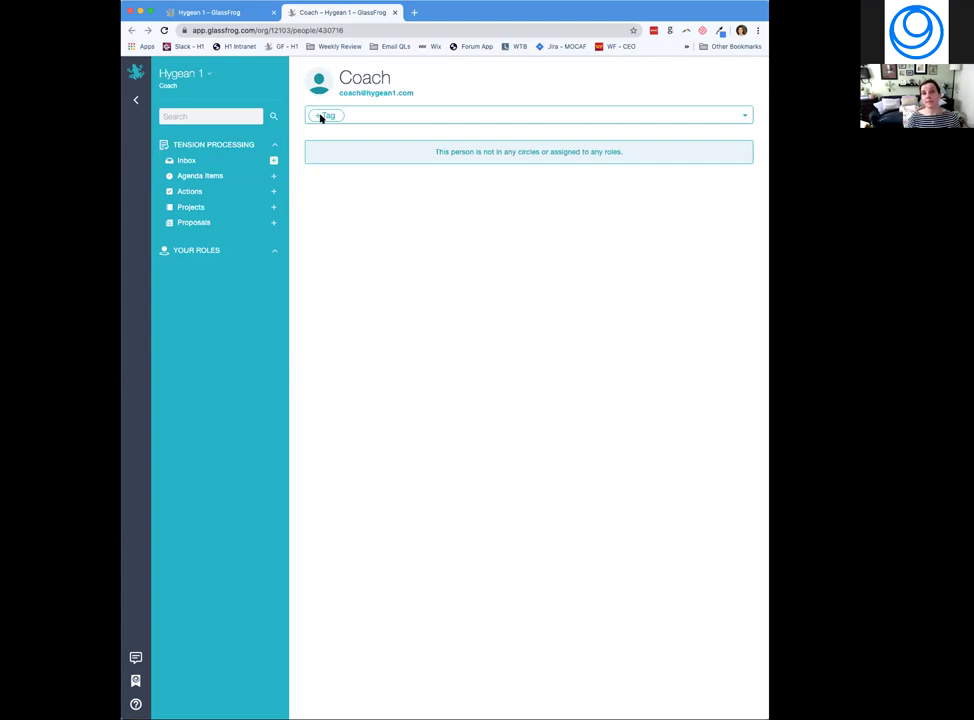
click(169, 116)
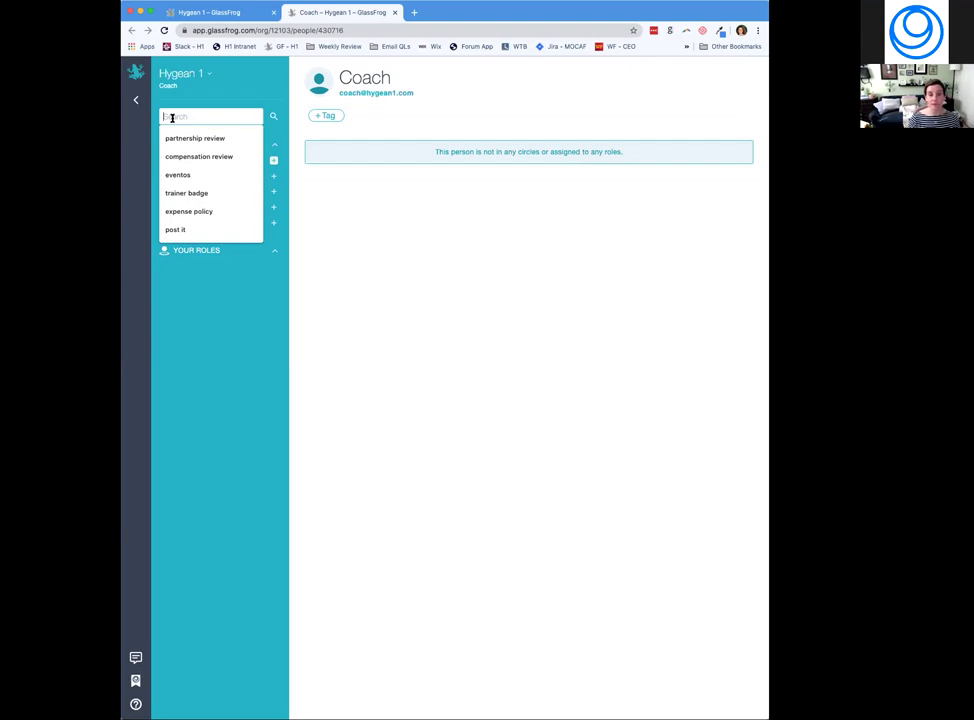
Close the recent searches and create a tag named 'new tag' on the Coach profile.
click(352, 224)
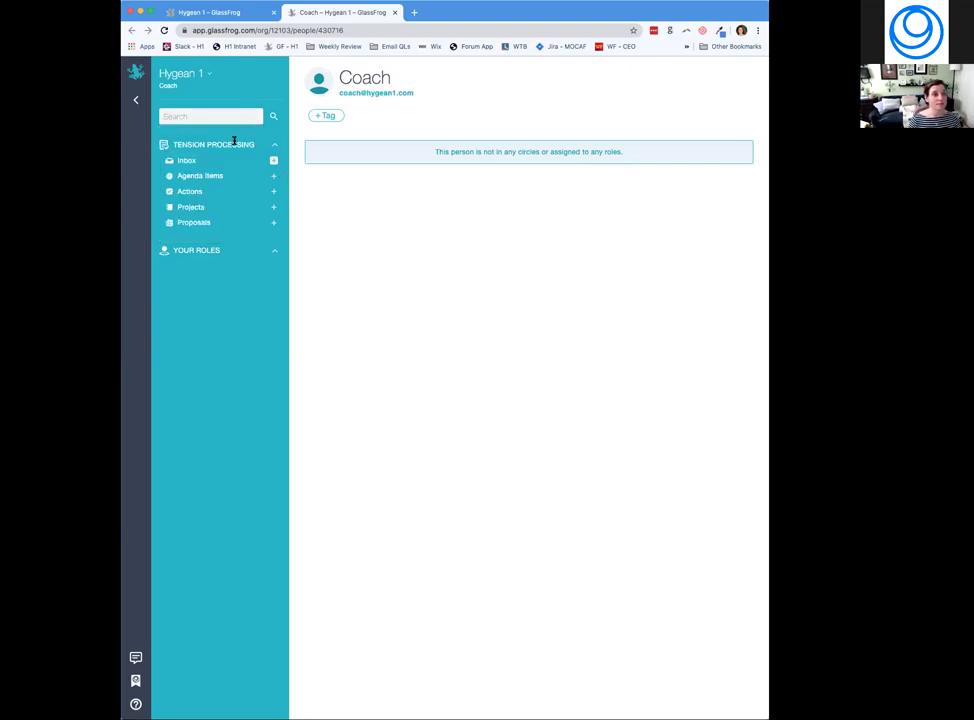
click(322, 115)
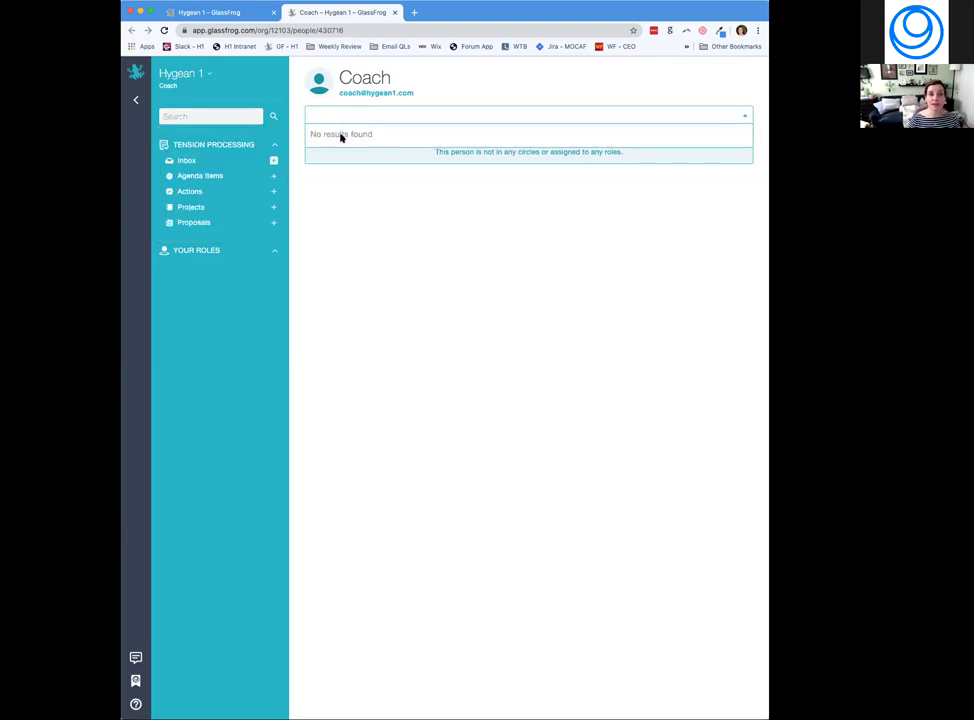
text(new )
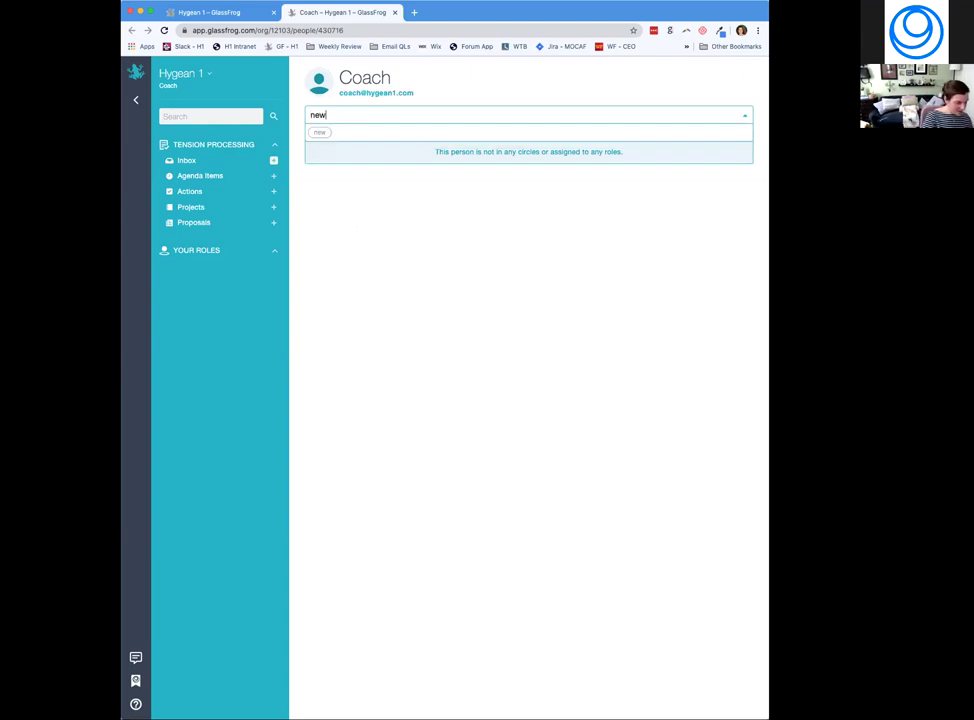
text(tag)
key(Return)
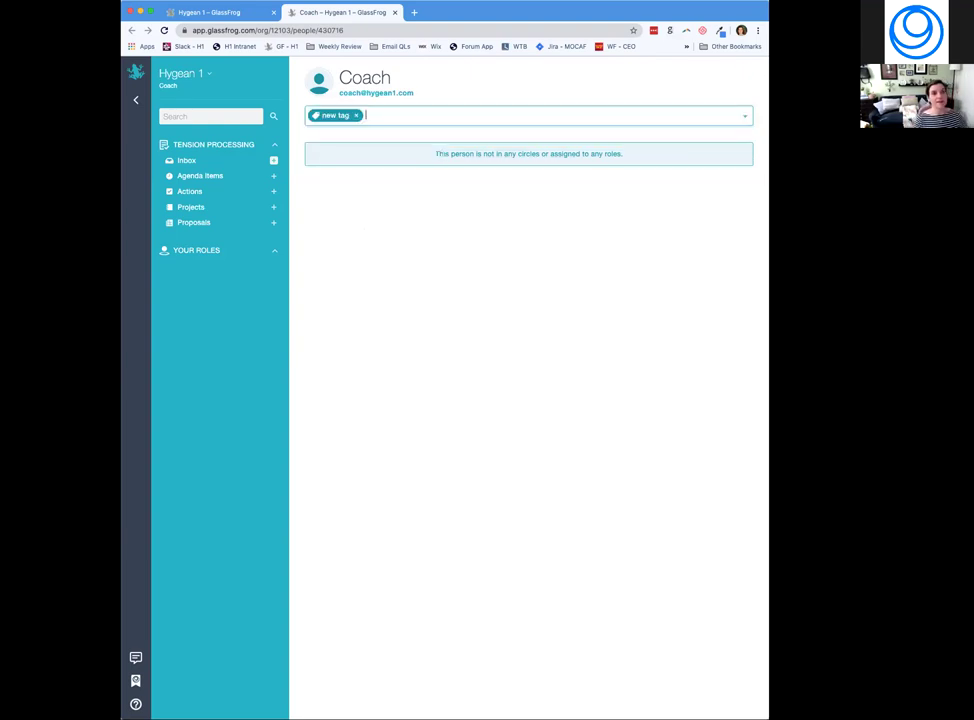
Remove the 'new tag' chip and reapply 'new tag' from the existing tags dropdown.
click(355, 115)
click(448, 116)
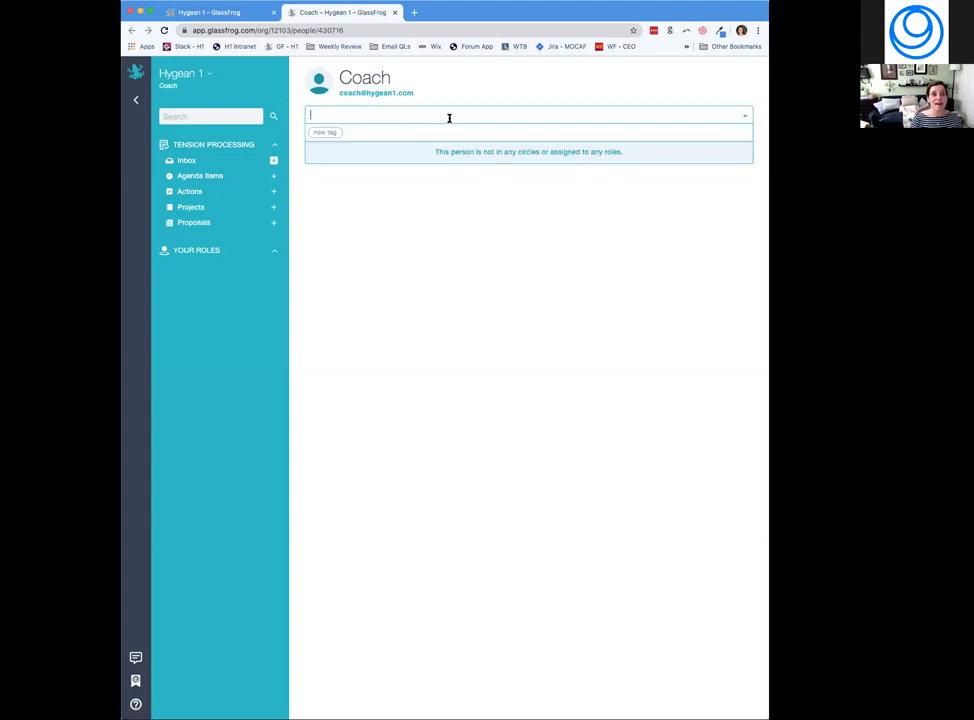
click(338, 132)
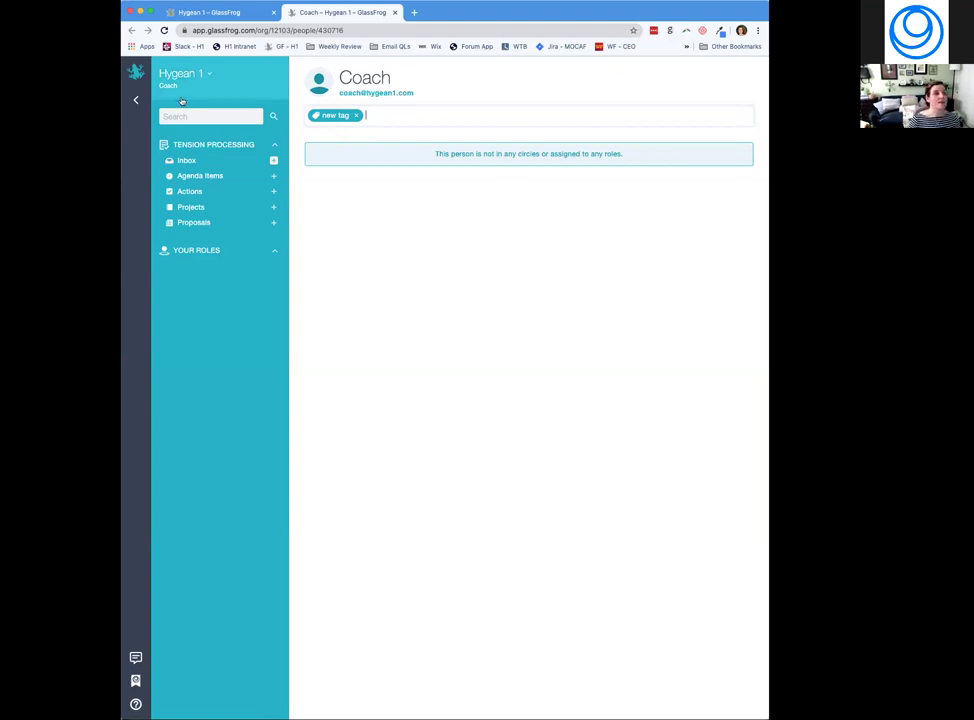
click(205, 76)
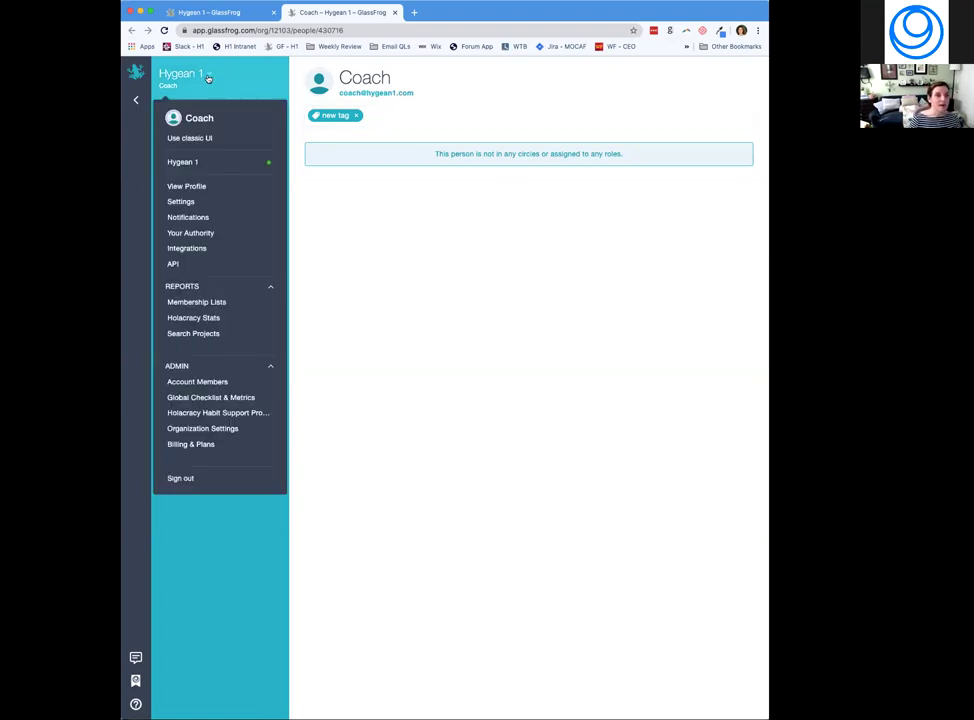
click(190, 202)
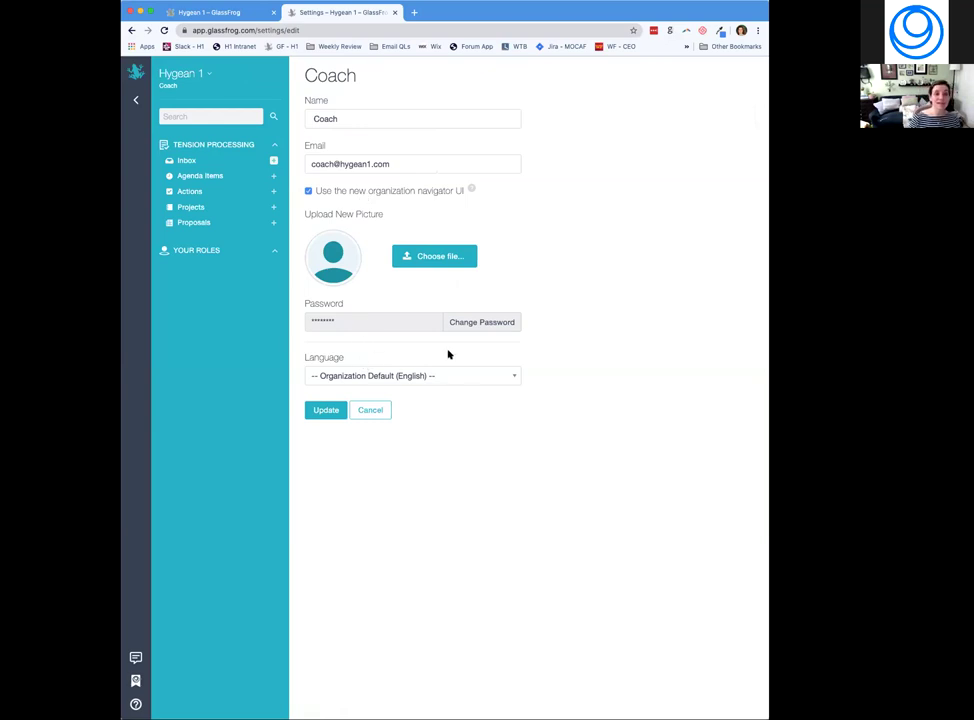
Check the Language options, keep Organization Default, then go to Notifications via the Hygean 1 menu.
click(516, 378)
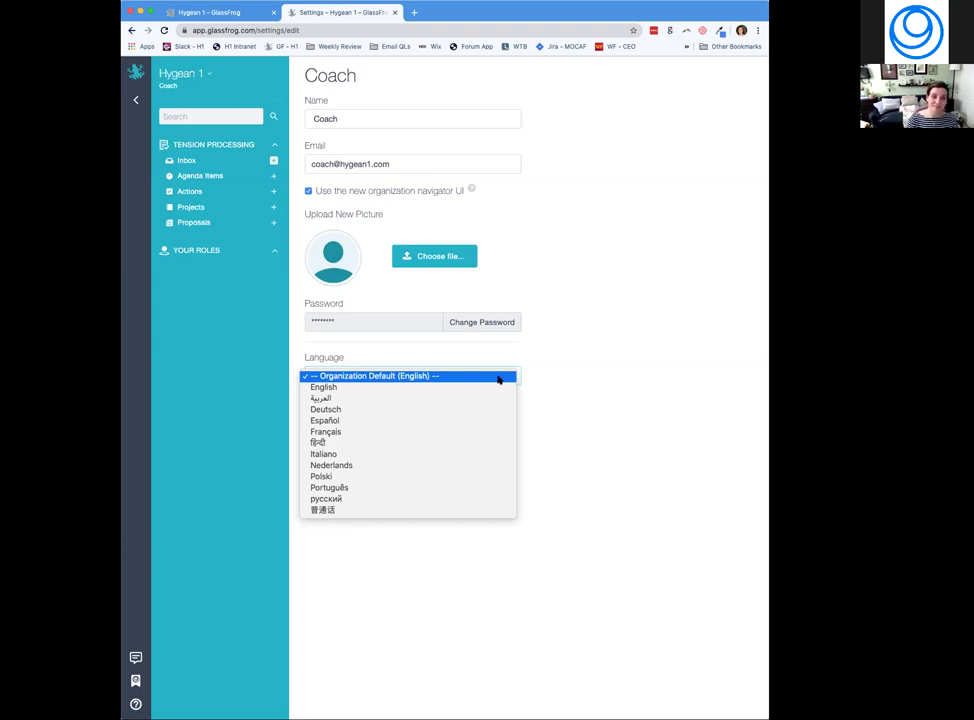
click(455, 351)
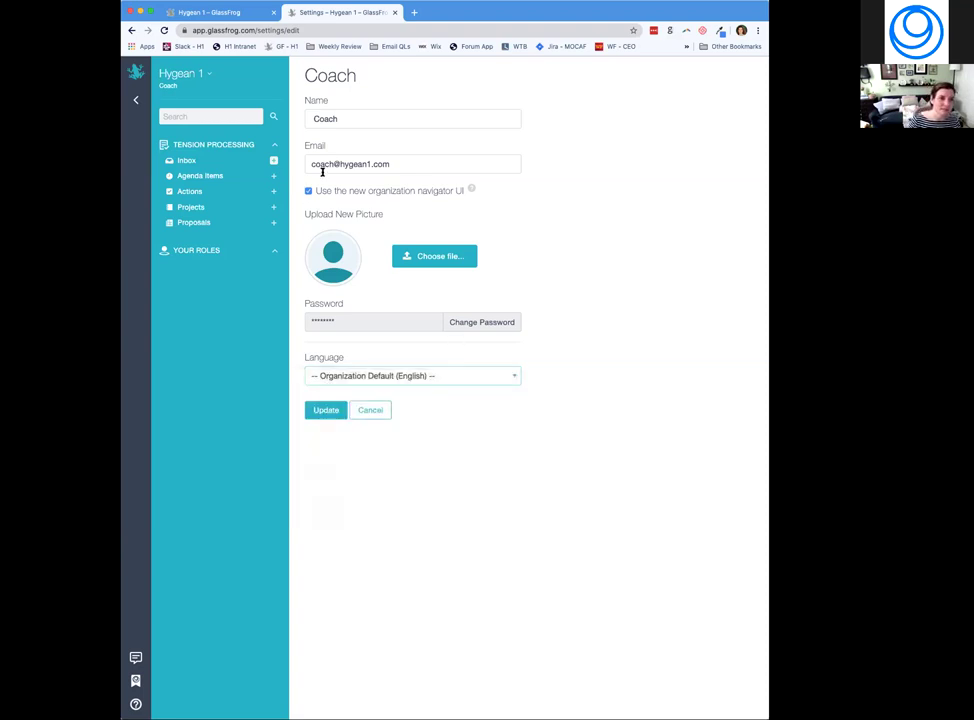
click(209, 75)
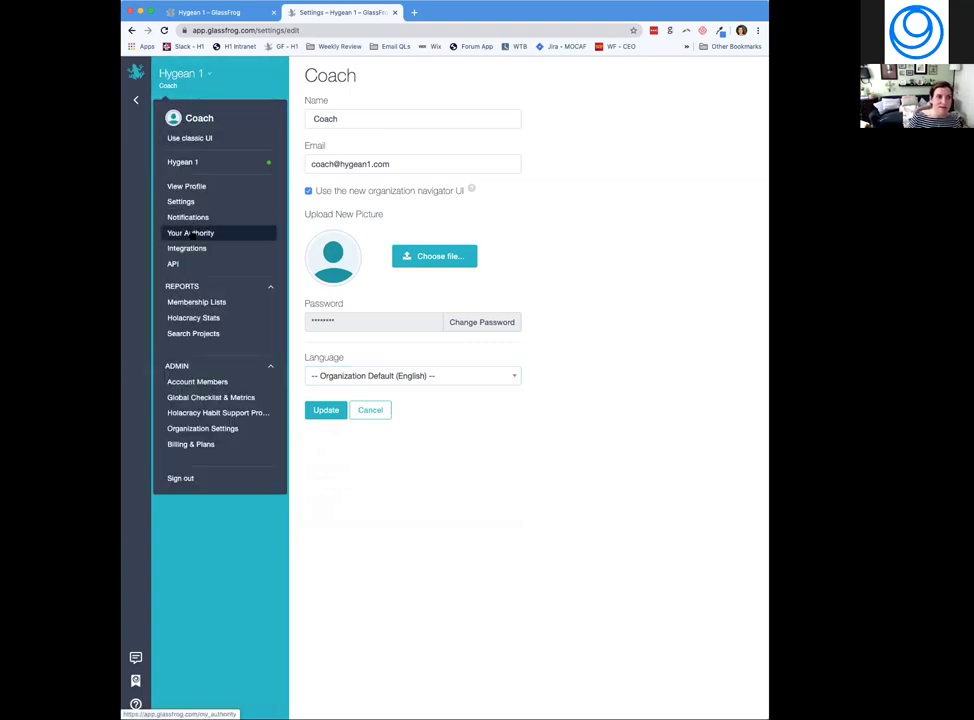
click(185, 218)
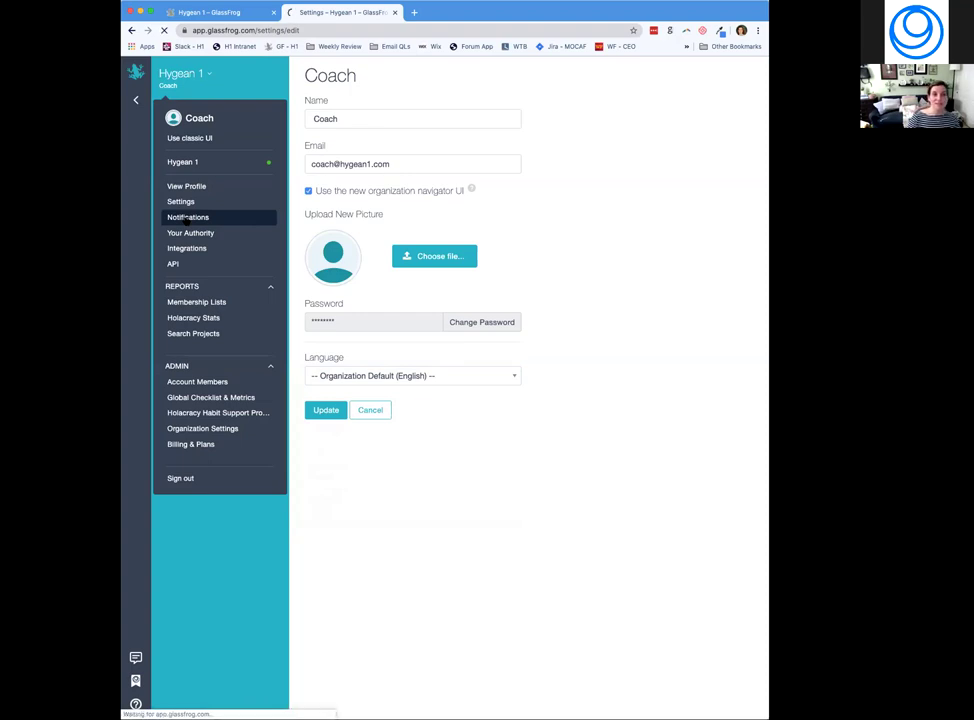
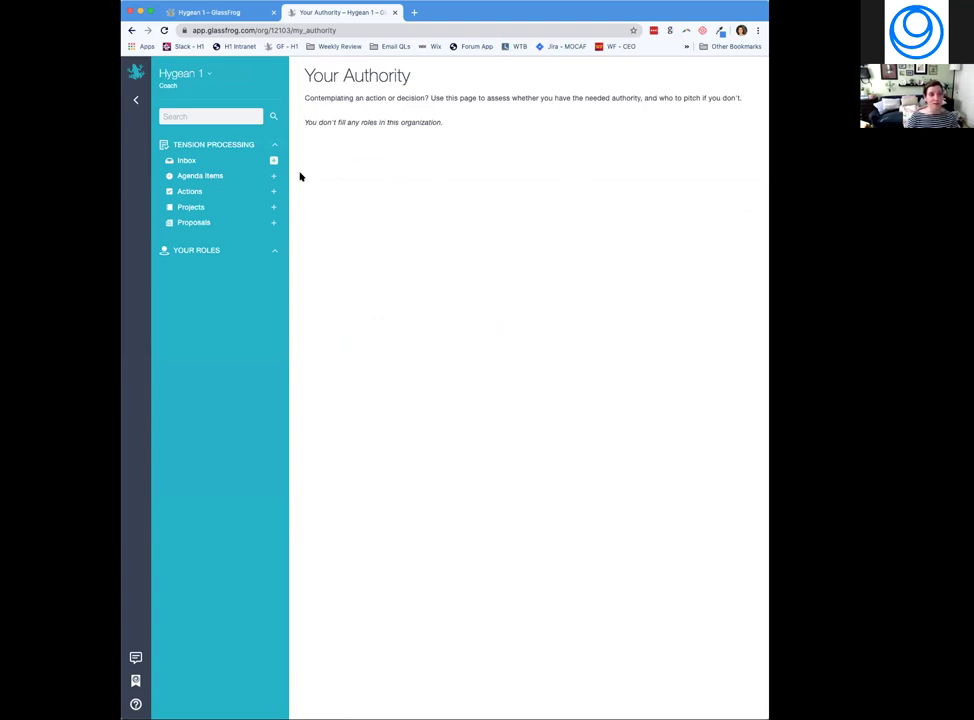
Sign out of the coach account and sign in with the team member's email and password.
click(209, 72)
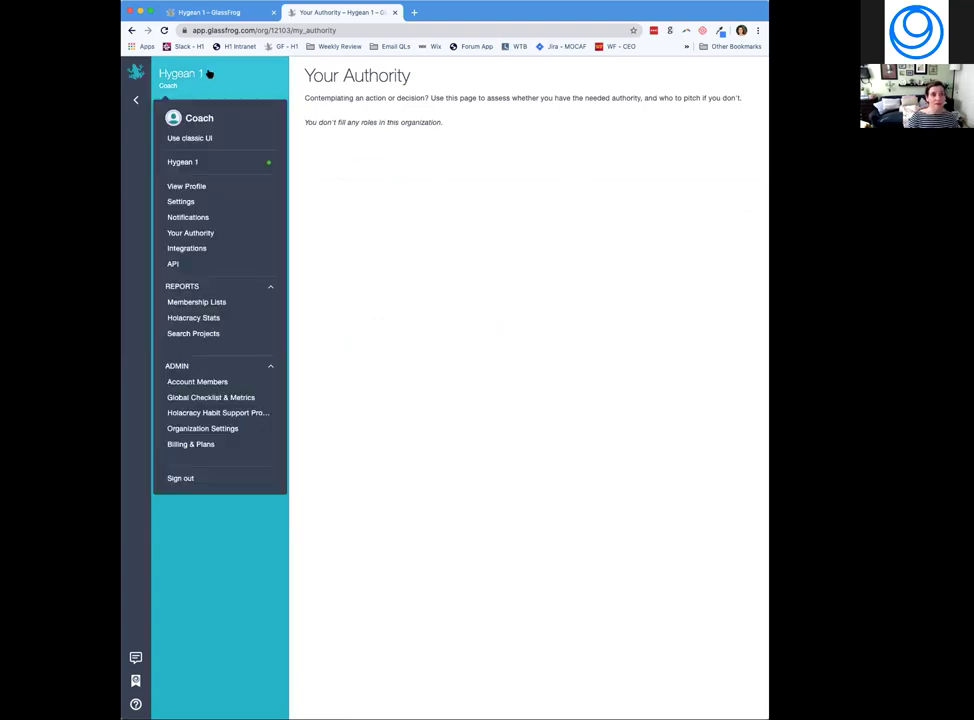
click(188, 481)
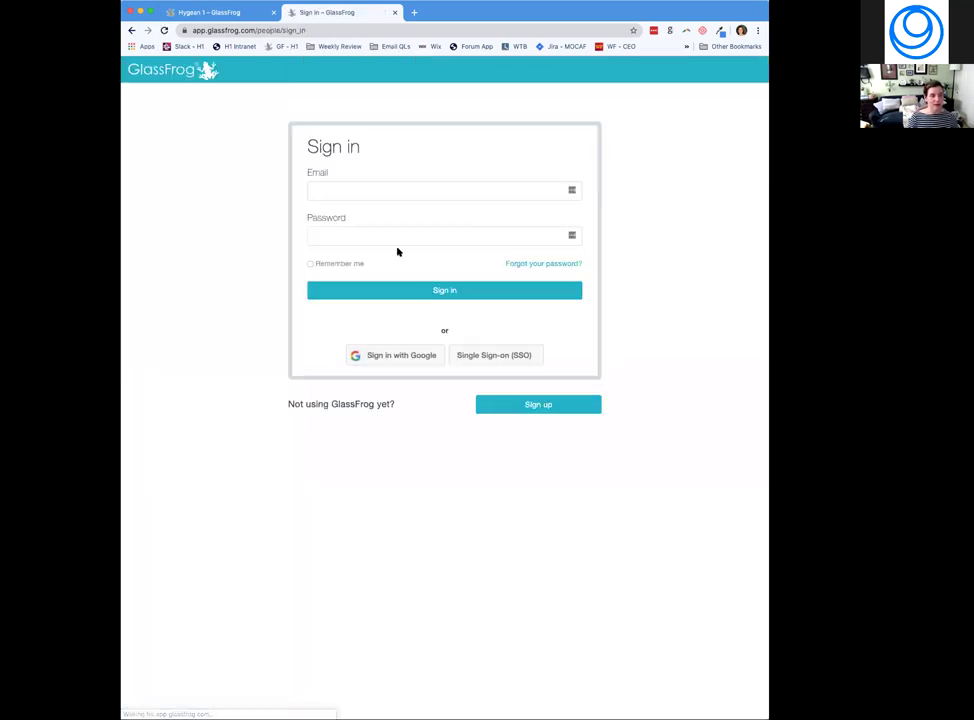
click(380, 189)
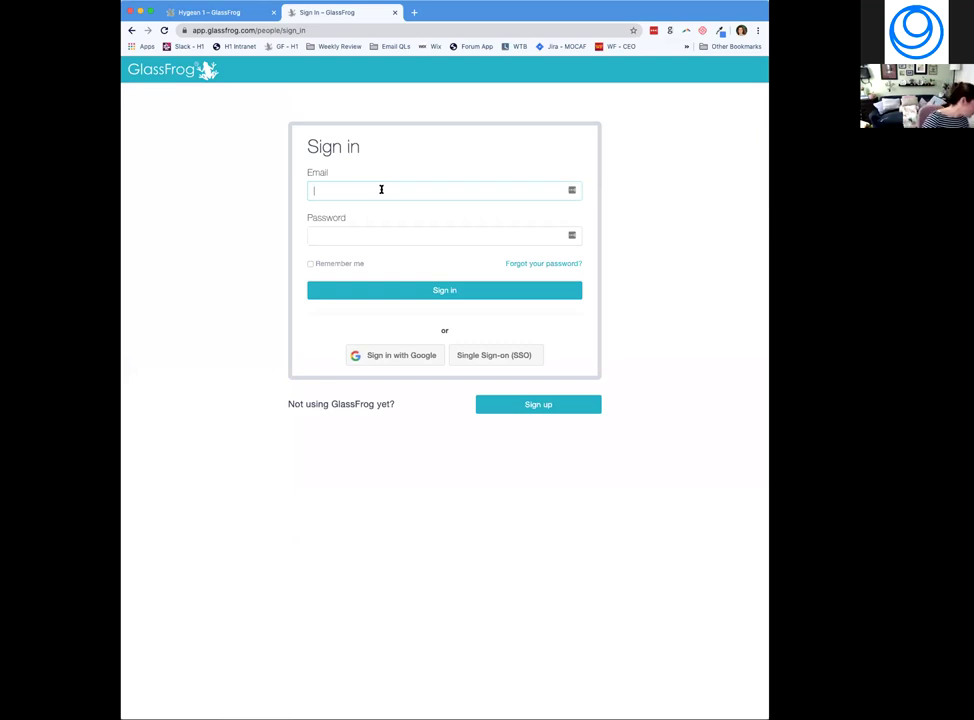
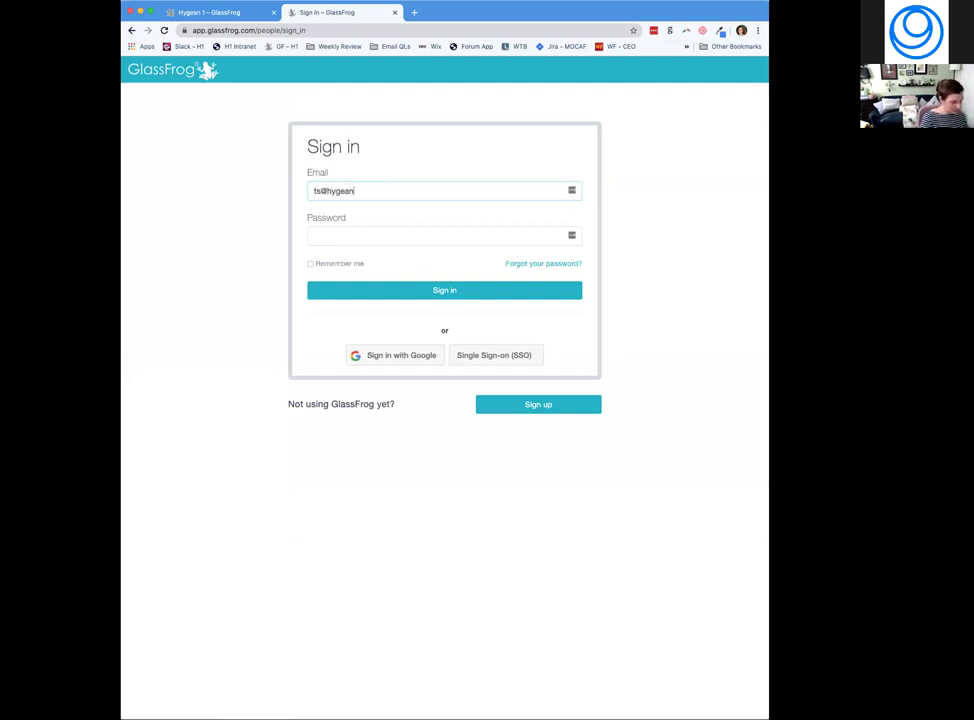
key(Tab)
text(**********)
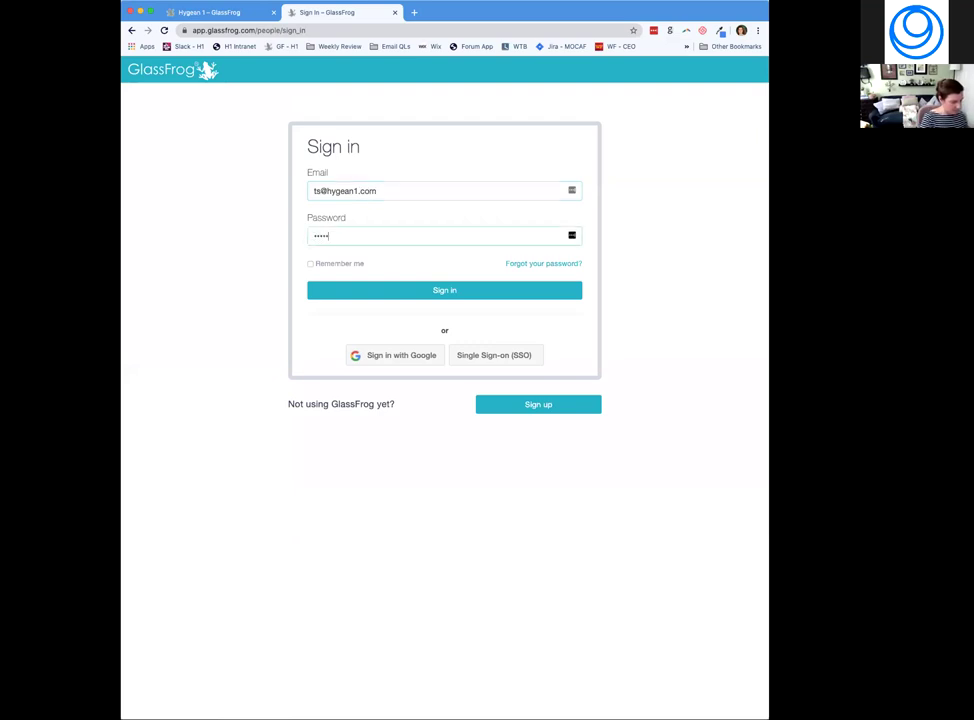
key(Return)
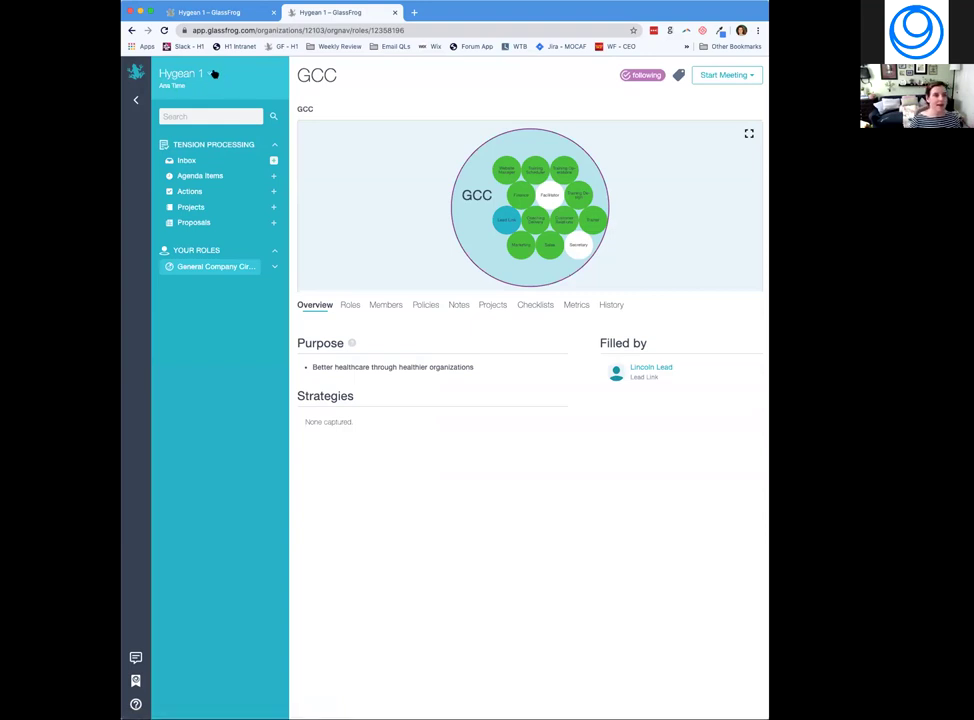
Show the Your Authority checklist for the Training Scheduler role.
click(210, 74)
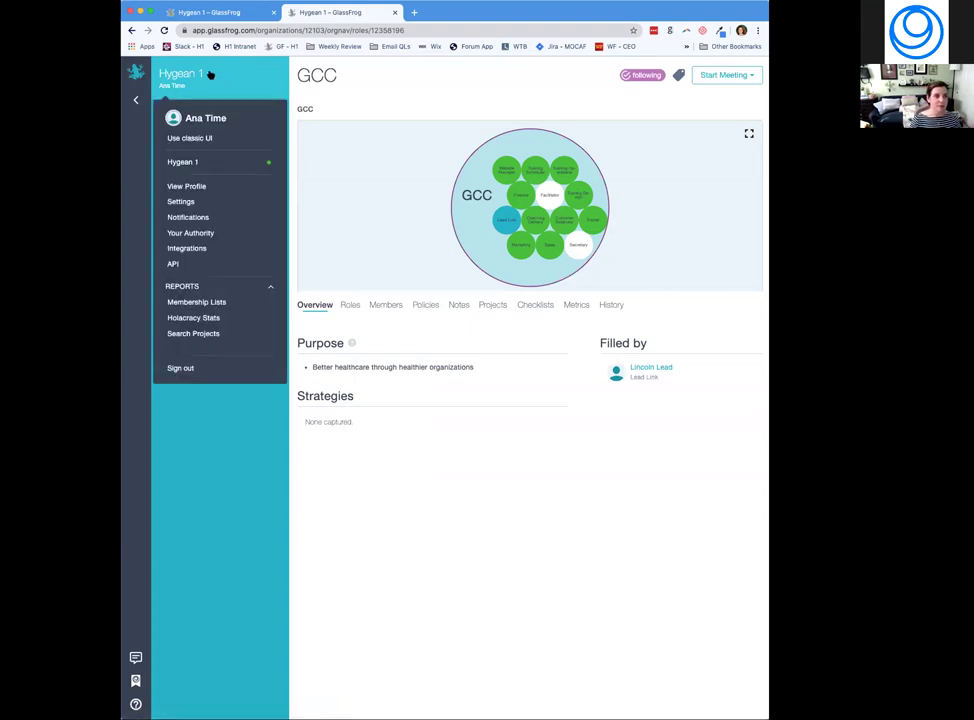
click(196, 234)
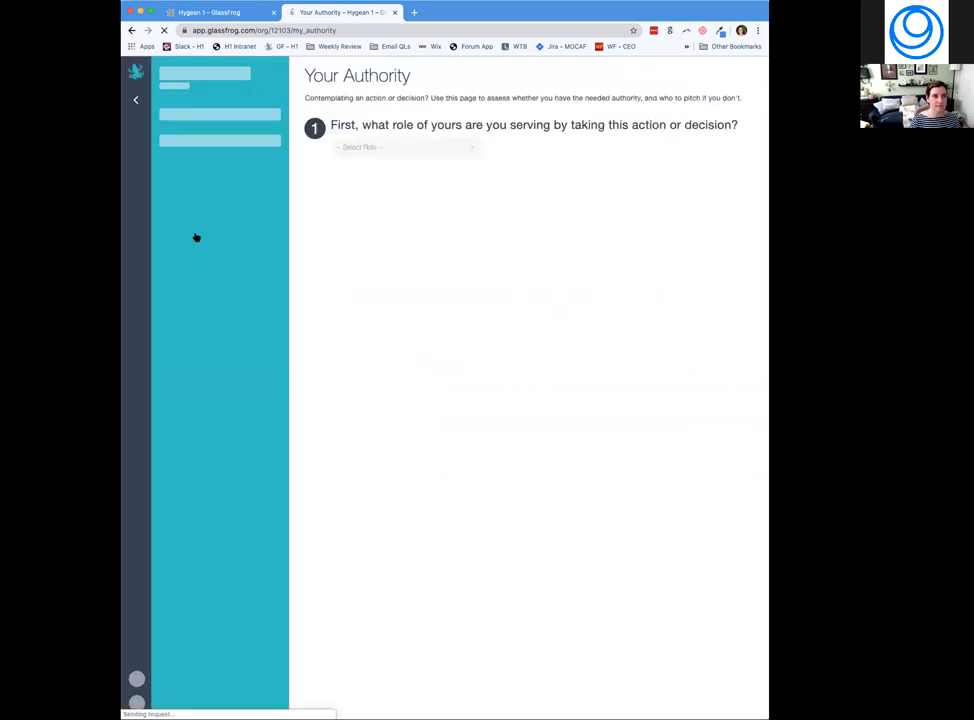
click(422, 150)
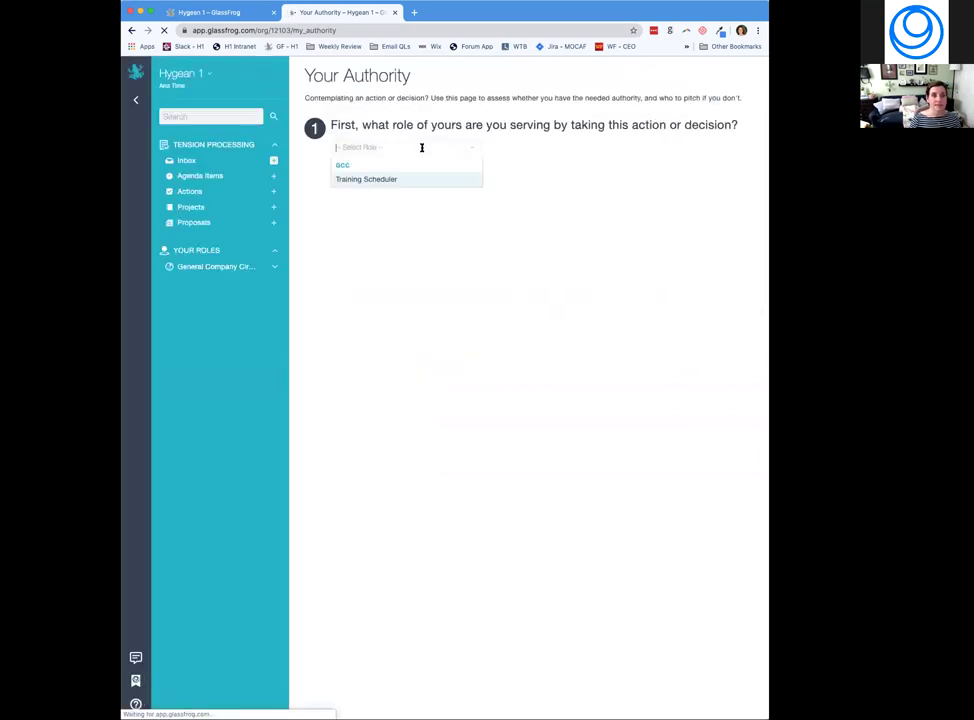
click(377, 180)
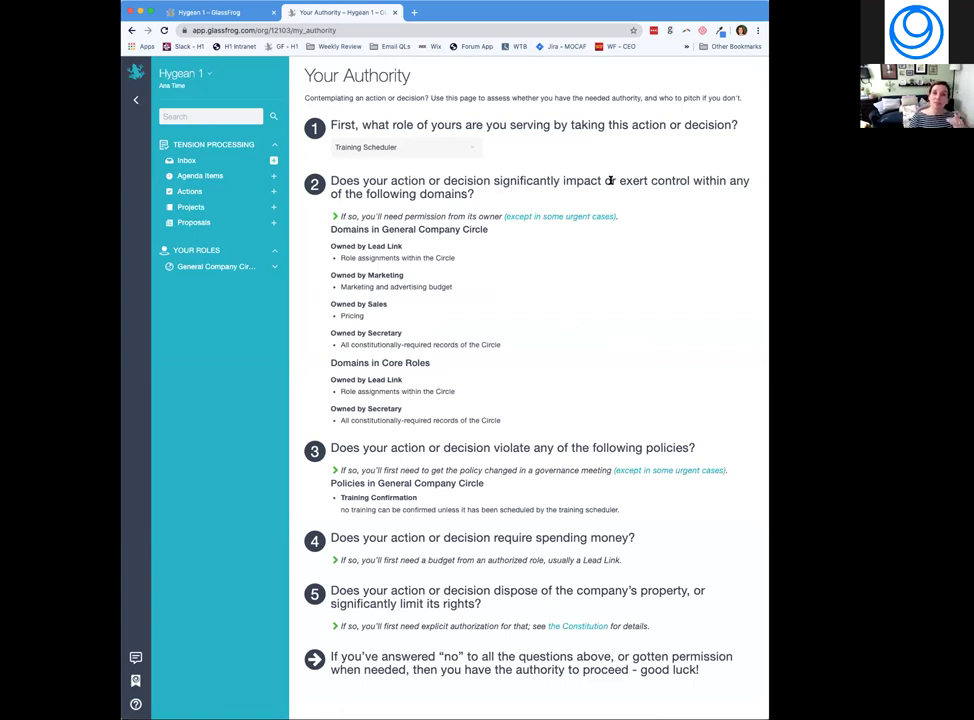
scroll(609, 181, down, 1)
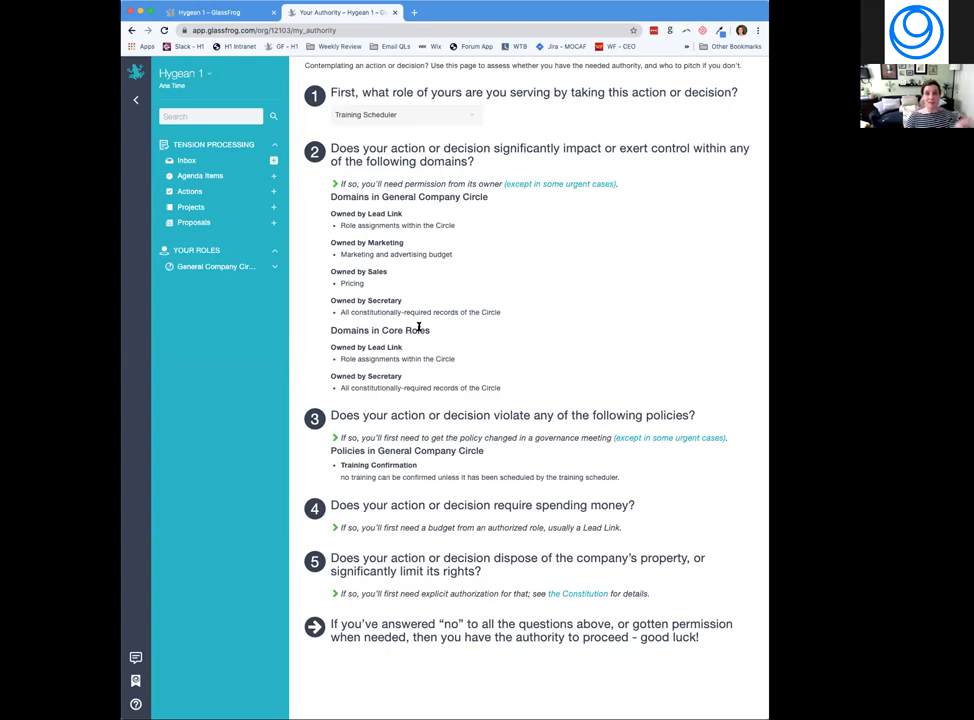
Open the Hygean 1 account menu from the Training Scheduler authority page.
click(209, 73)
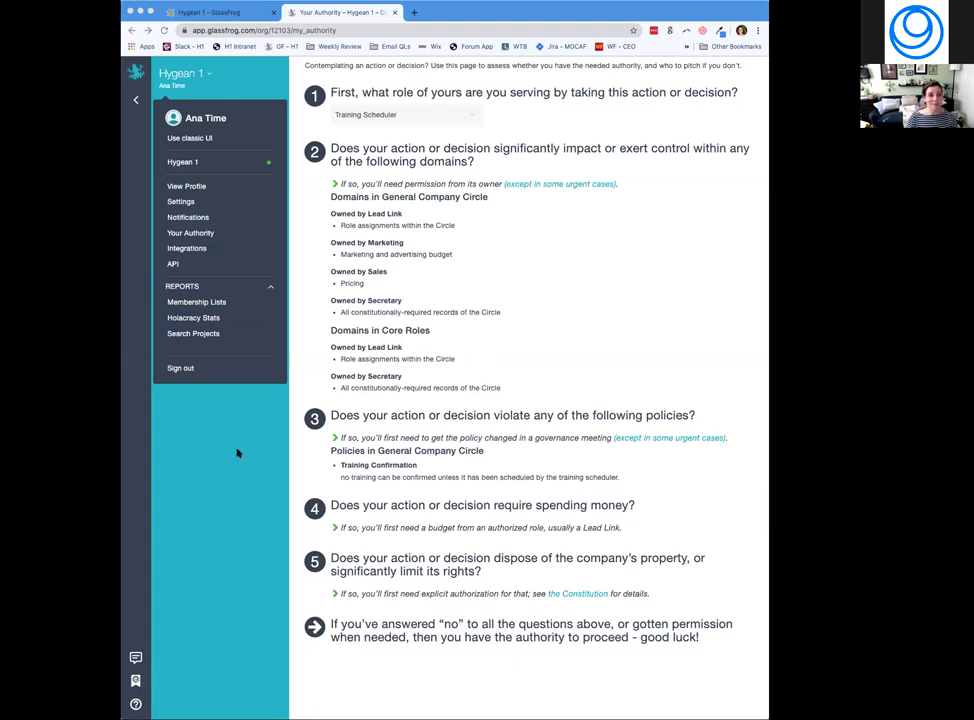
Sign out of the member's account and sign back in with the coach's email and password.
click(208, 72)
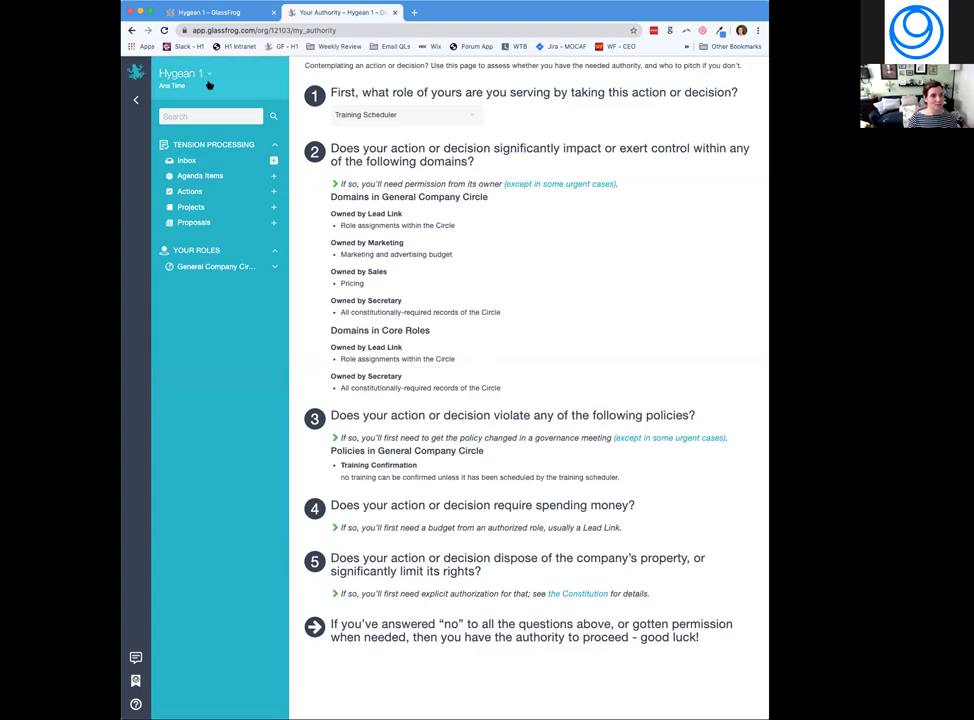
click(208, 74)
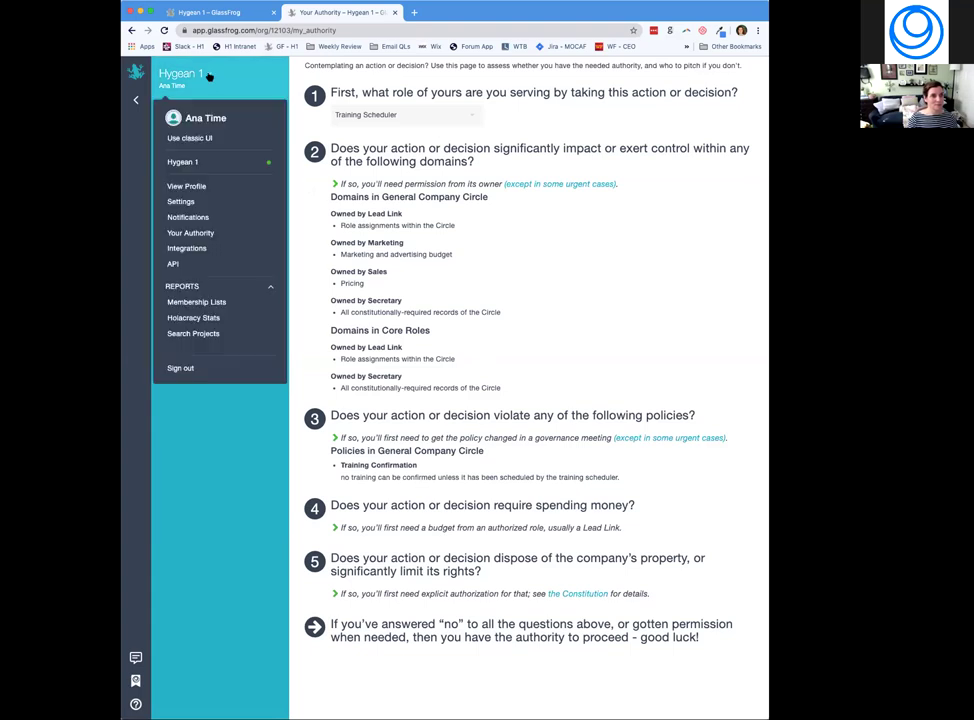
click(178, 368)
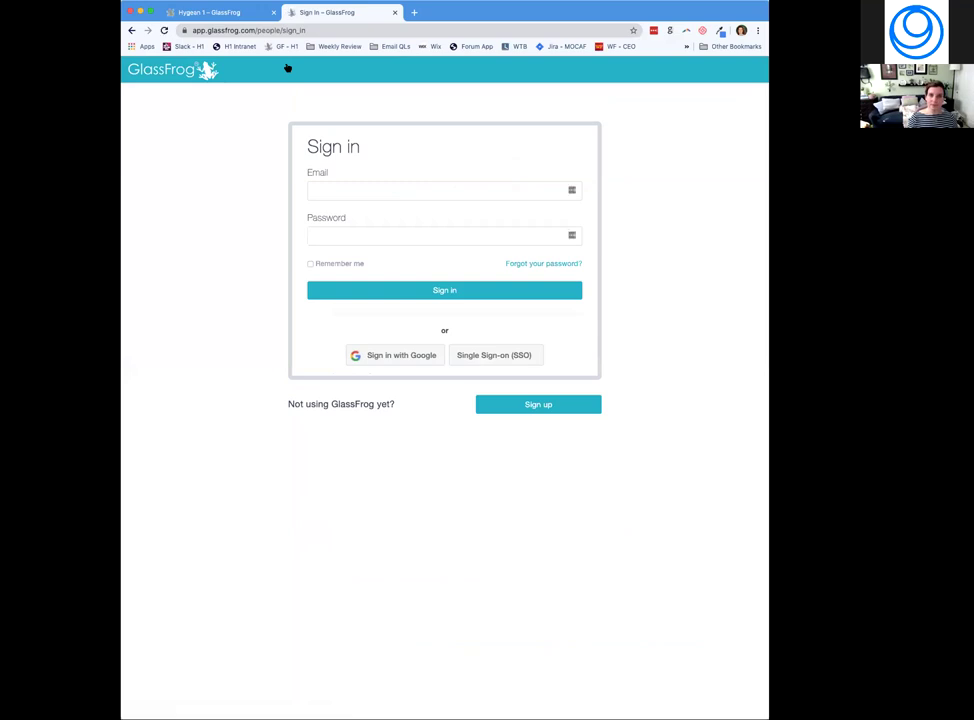
click(343, 187)
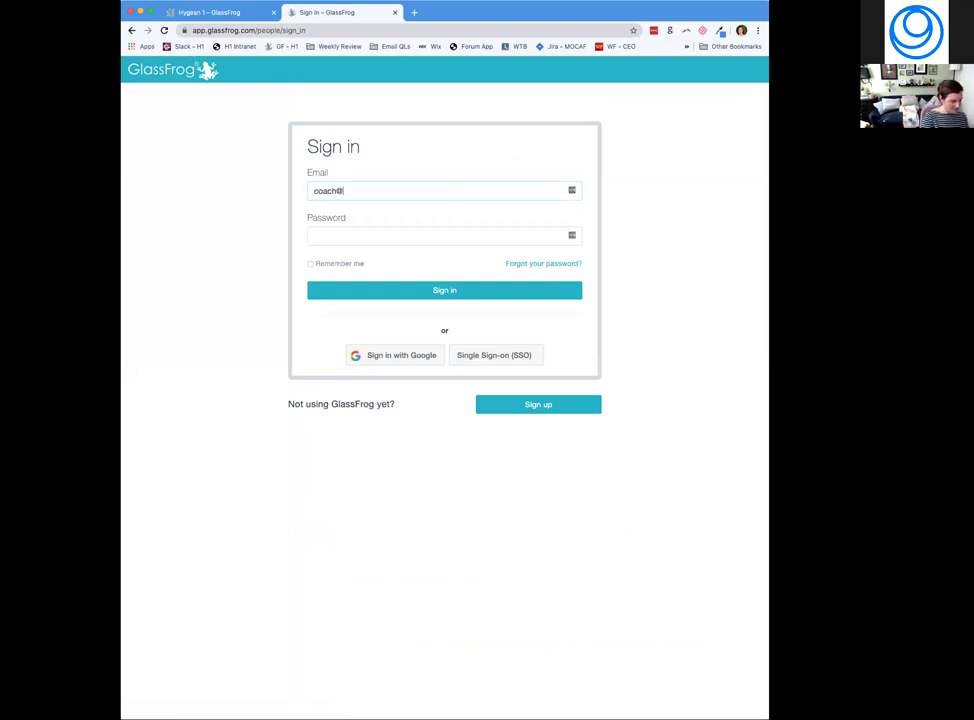
key(Tab)
text(••••••••••)
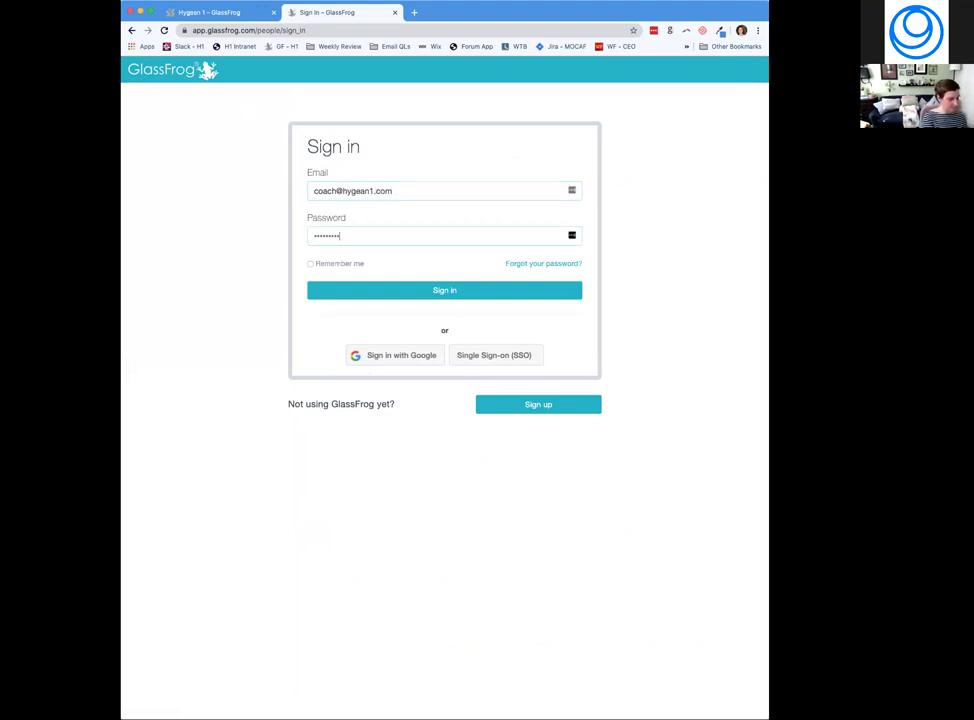
key(Return)
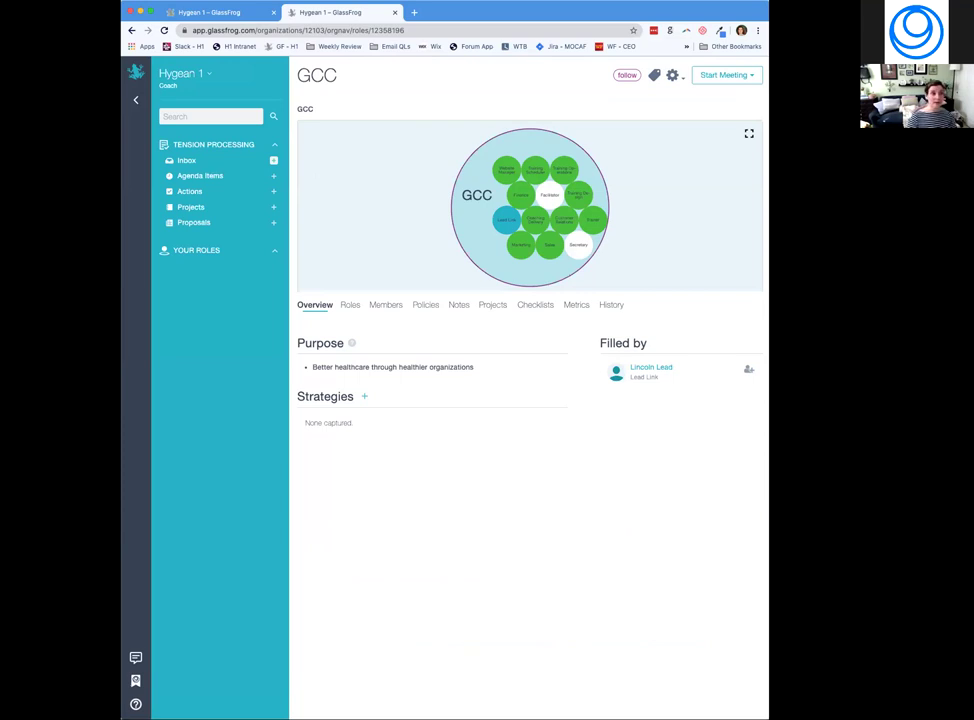
Open the Account Members admin page listing all 33 Hygean 1 members.
click(211, 78)
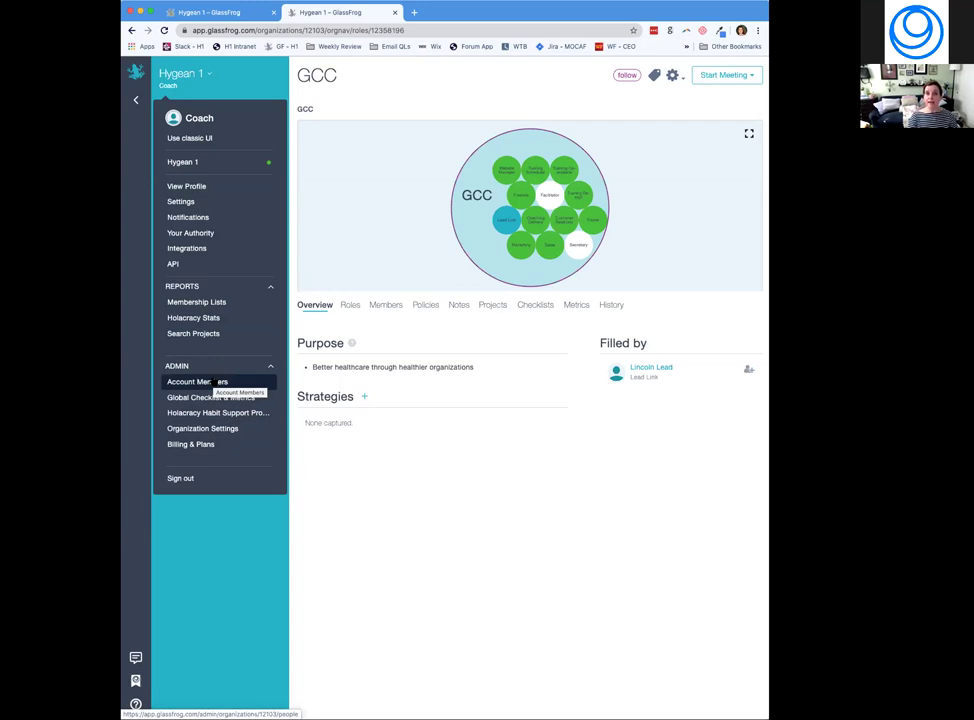
click(214, 382)
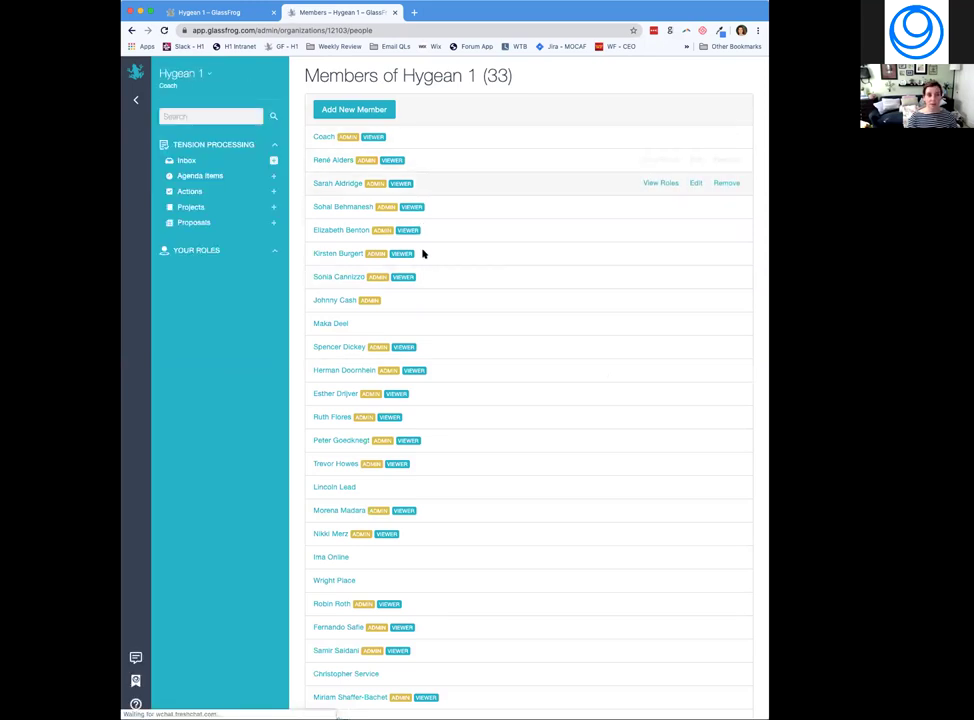
Open the Edit Member form for an admin member in the Members list.
mouse_move(402, 278)
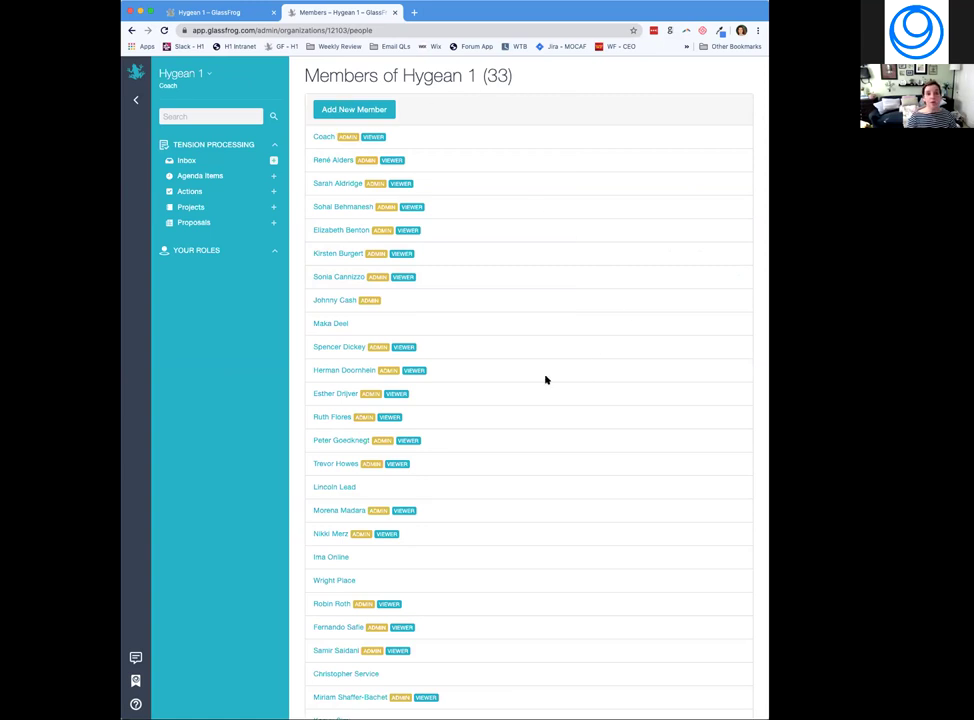
mouse_move(663, 302)
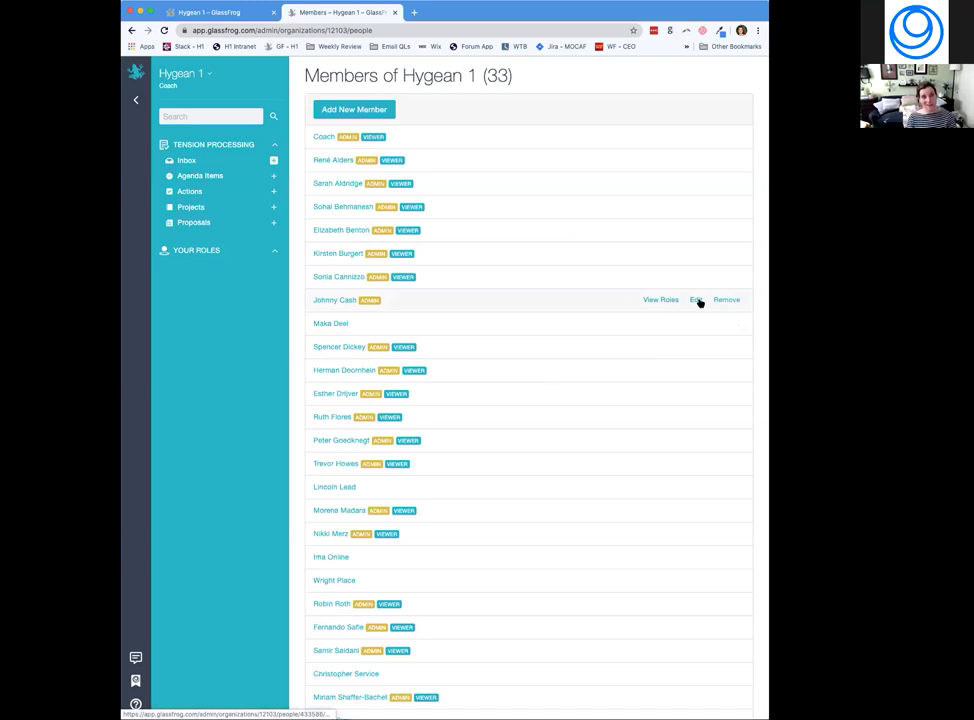
click(697, 300)
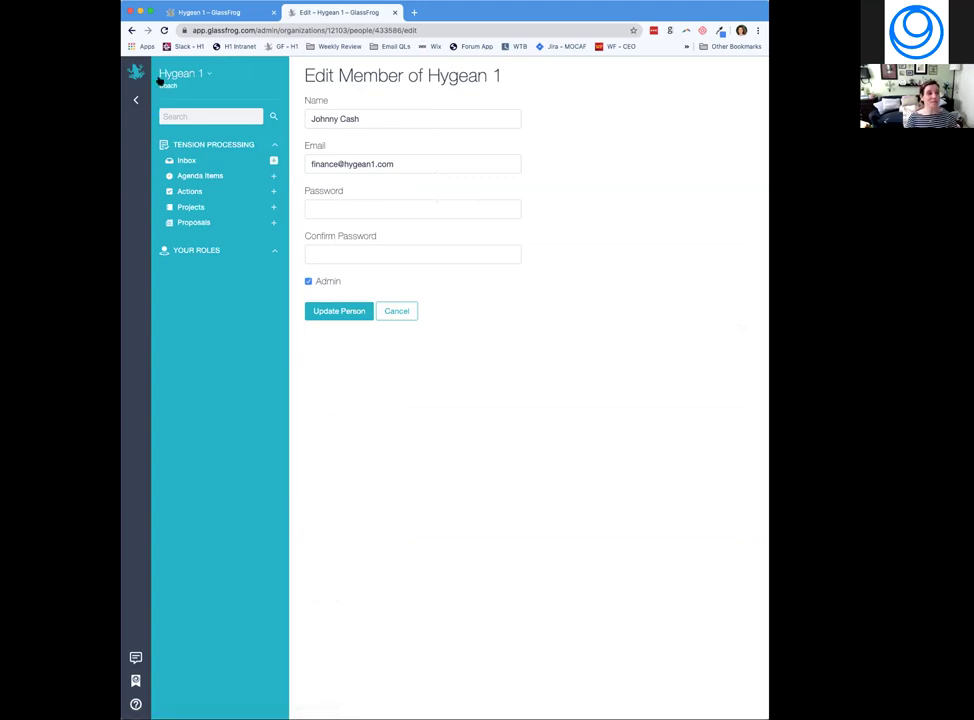
Go from the member list to the Admin > Global Checklist & Metrics page.
click(131, 31)
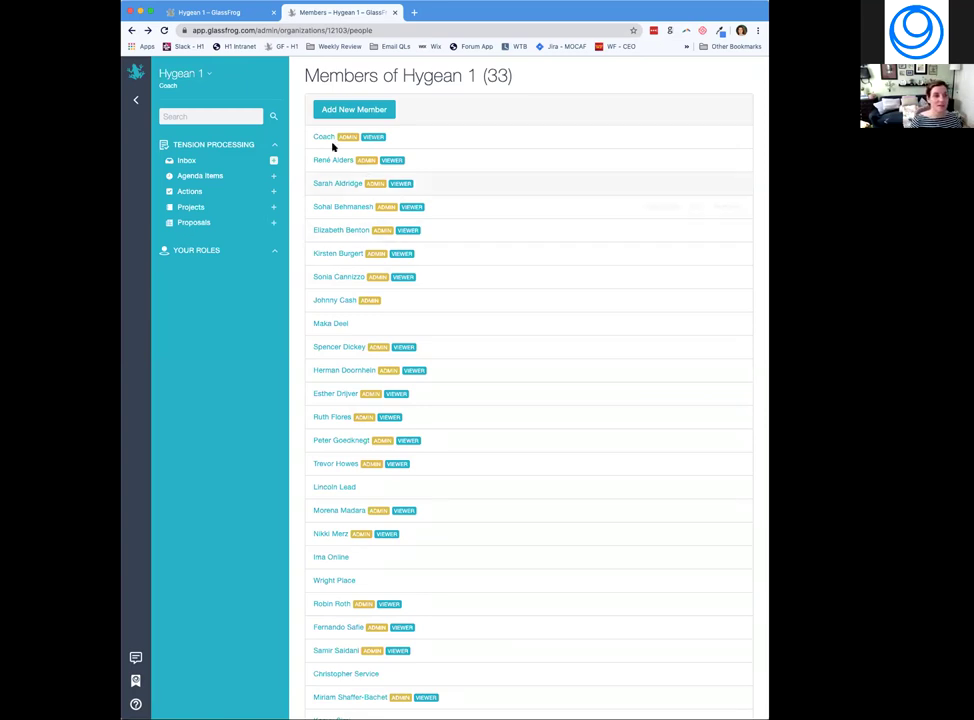
click(211, 77)
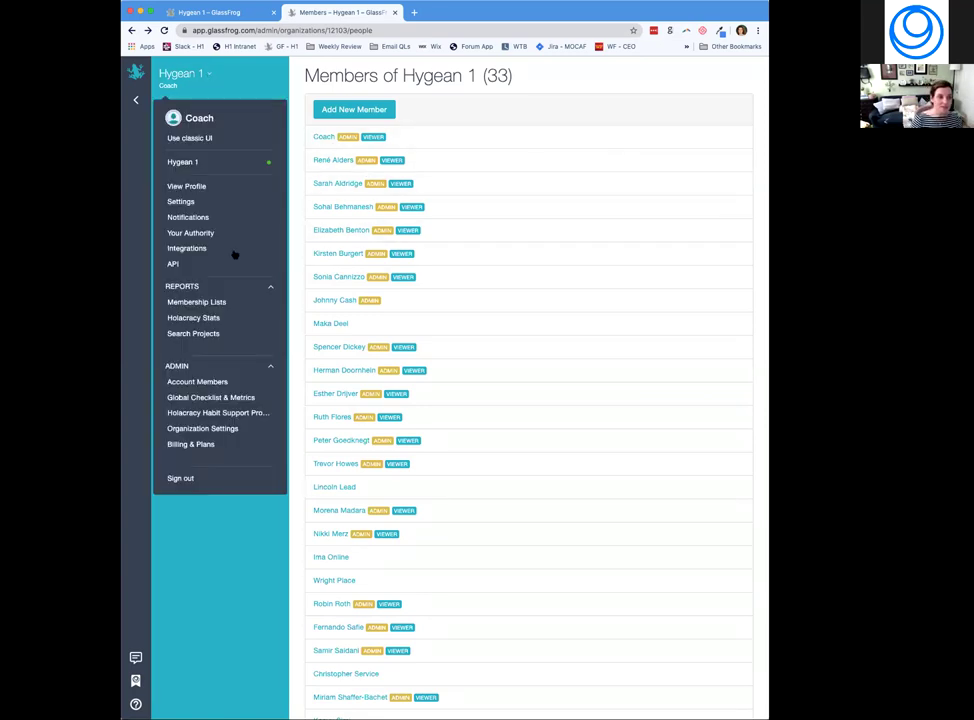
click(230, 399)
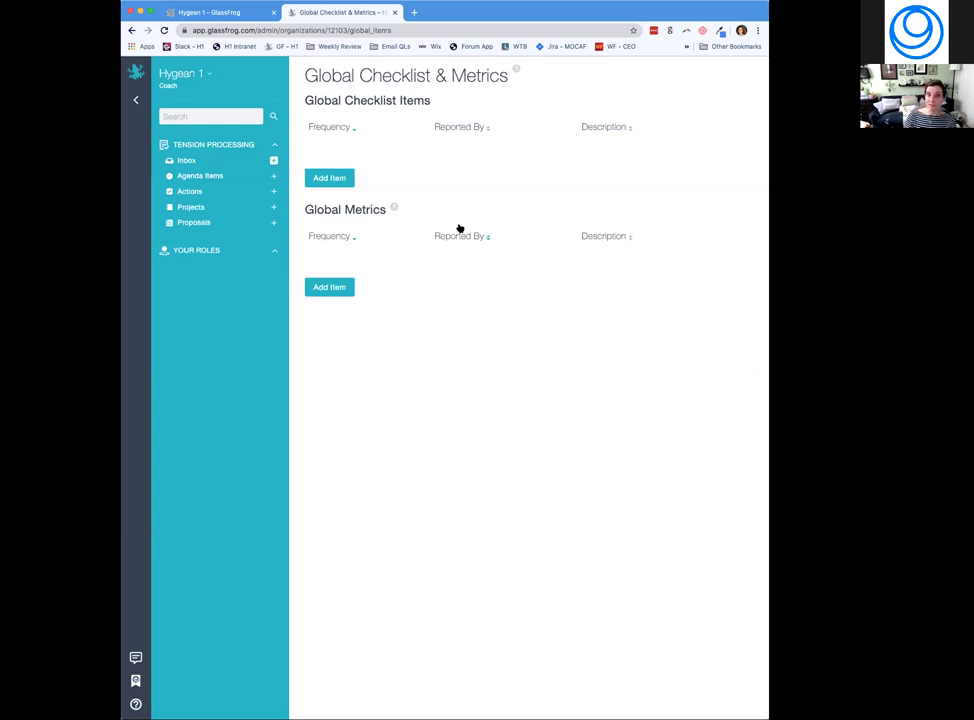
Open the Reports > Holacracy Stats report from the Hygean 1 menu.
click(209, 76)
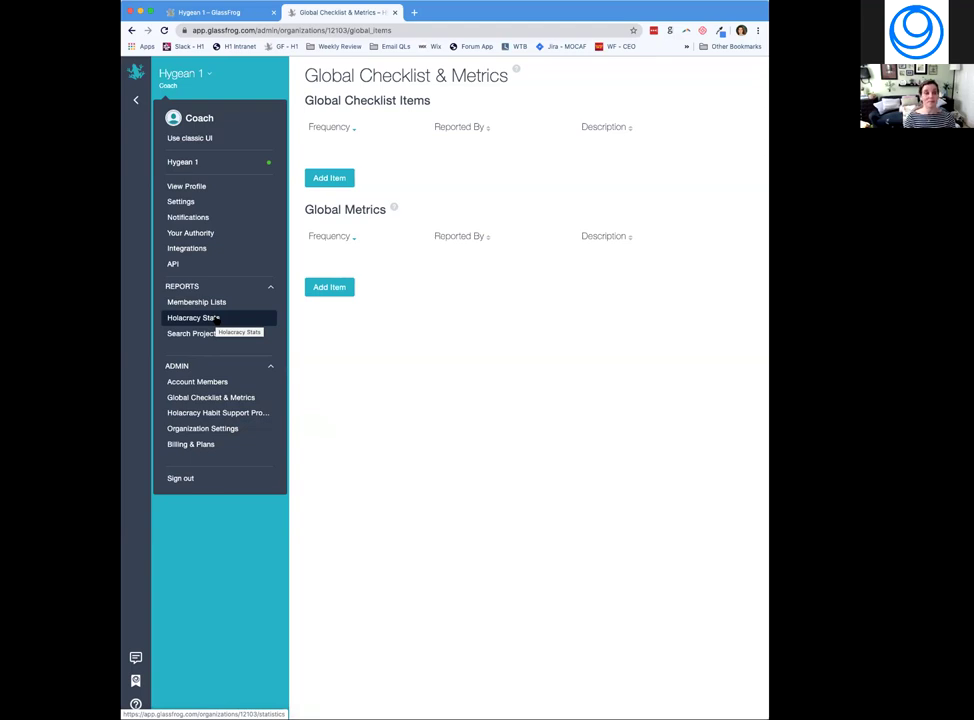
click(194, 318)
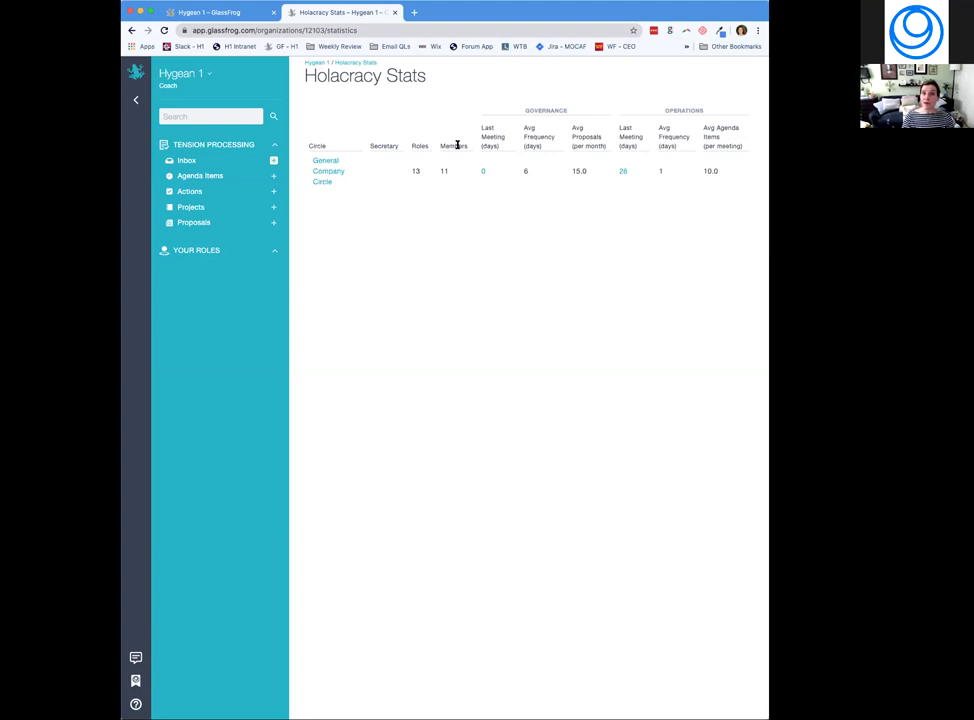
Zoom the Holacracy Stats report to 150% and widen the window to fit the table.
mouse_move(489, 143)
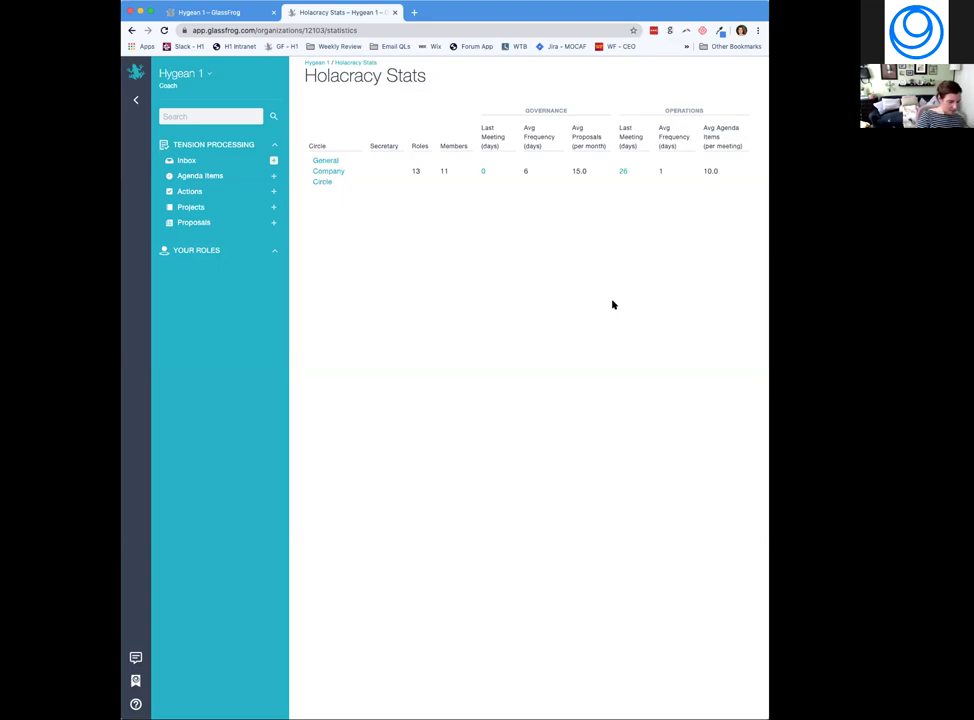
key(super+equal)
key(super+equal)
key(super+equal)
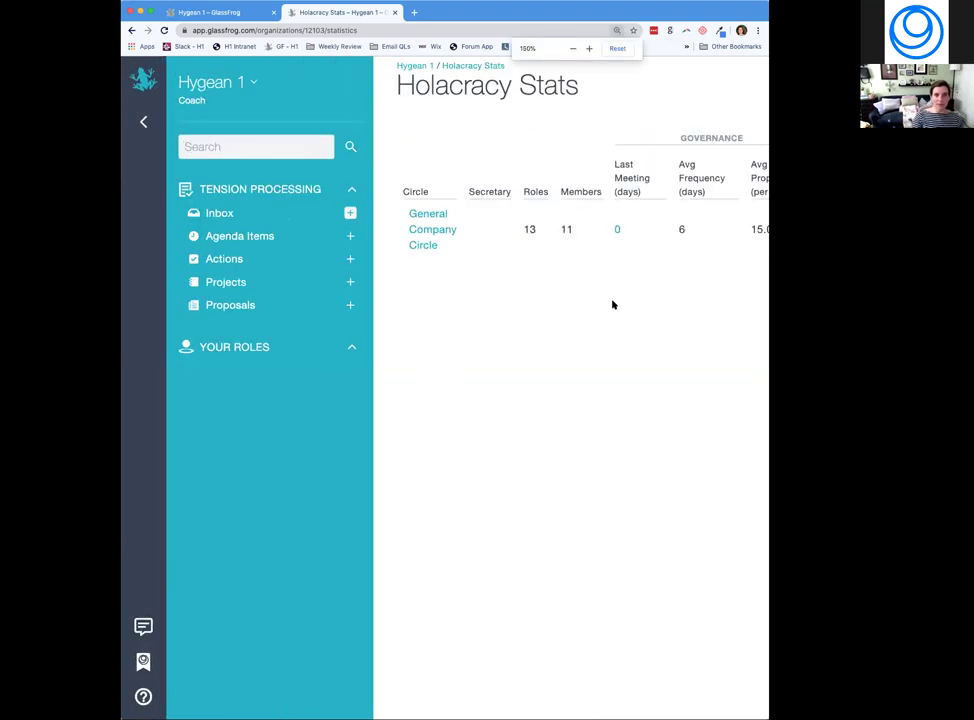
scroll(615, 304, right, 5)
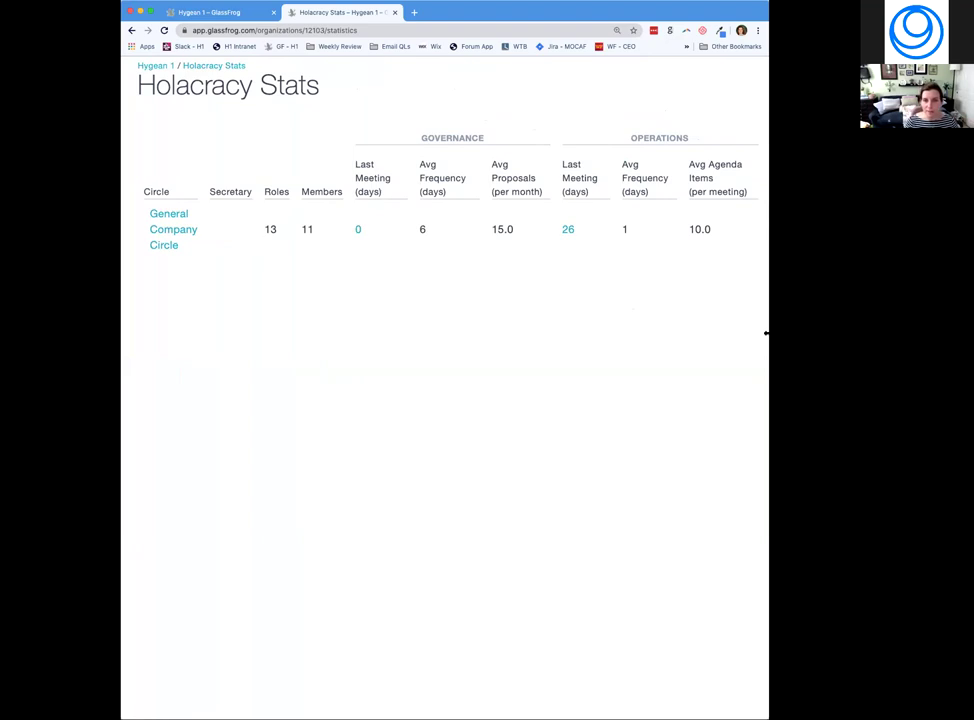
drag(769, 360, 889, 360)
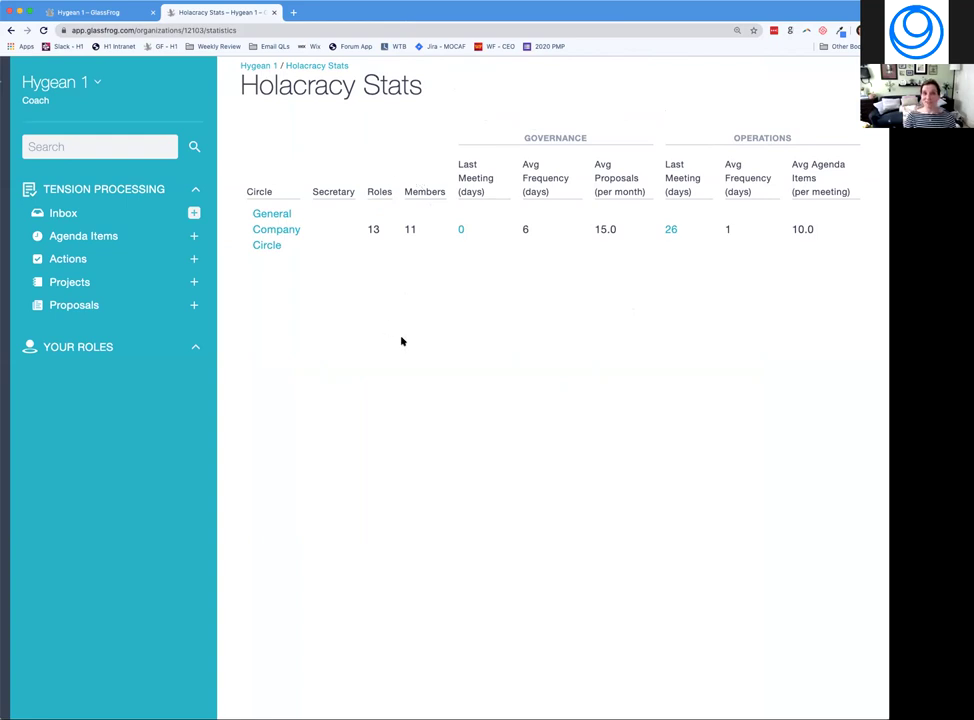
click(97, 84)
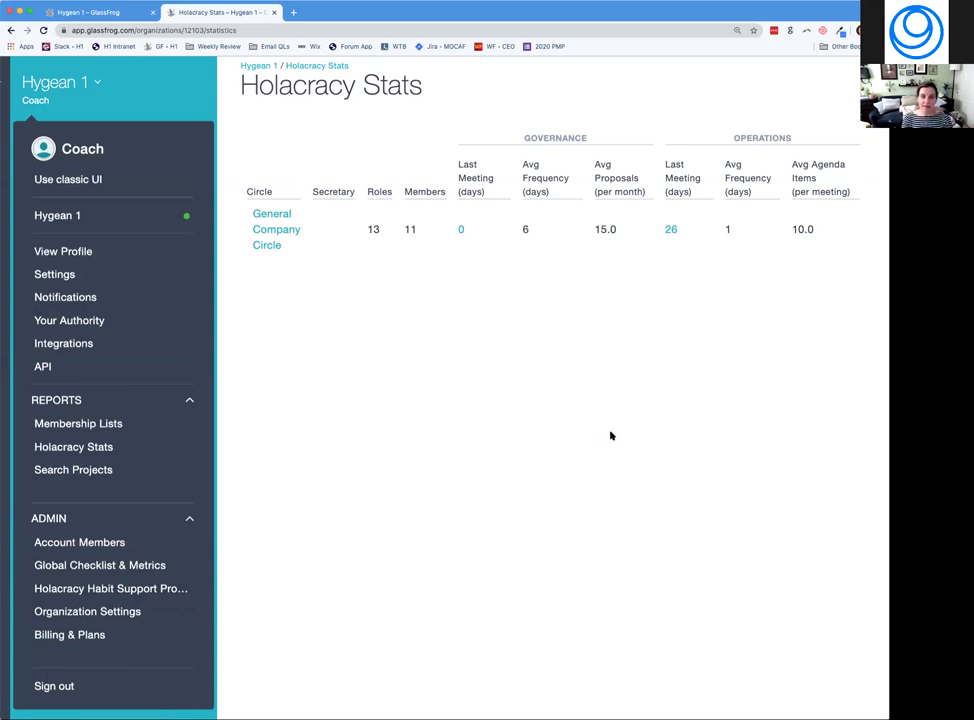
click(630, 492)
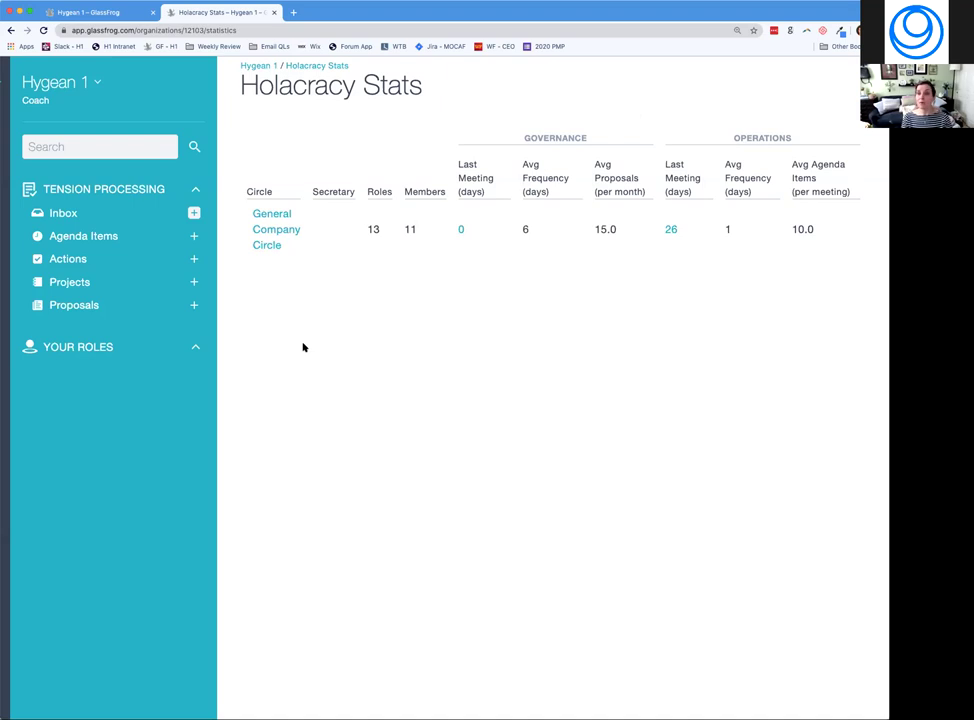
click(97, 83)
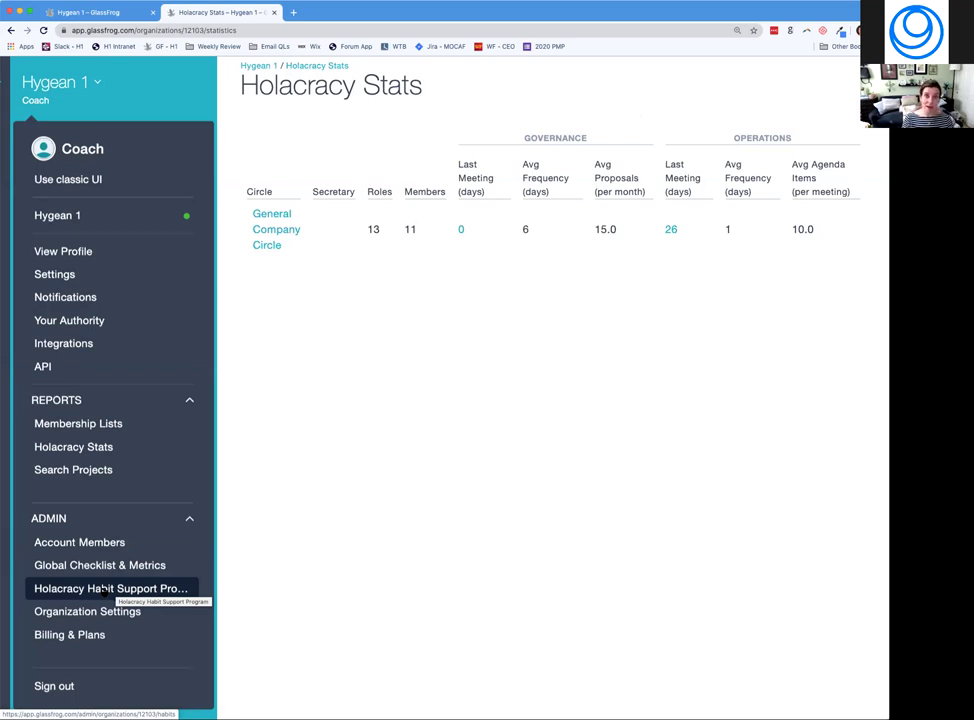
Review the Holacracy Habit Support Program's thirty unenrolled members, leaving none selected.
click(104, 589)
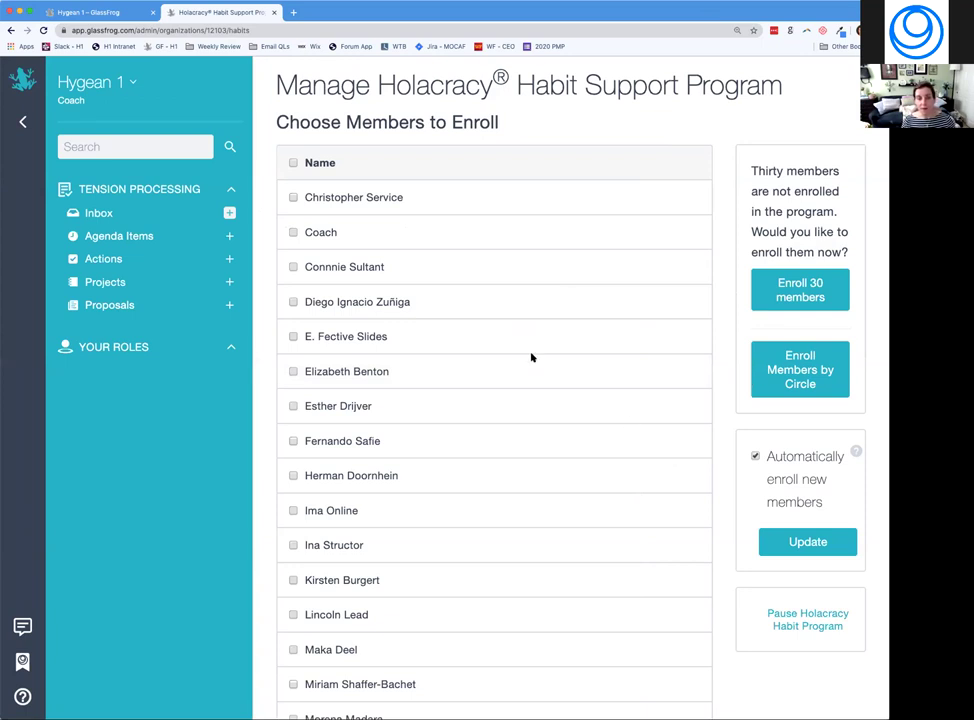
scroll(465, 314, down, 2)
scroll(465, 314, up, 2)
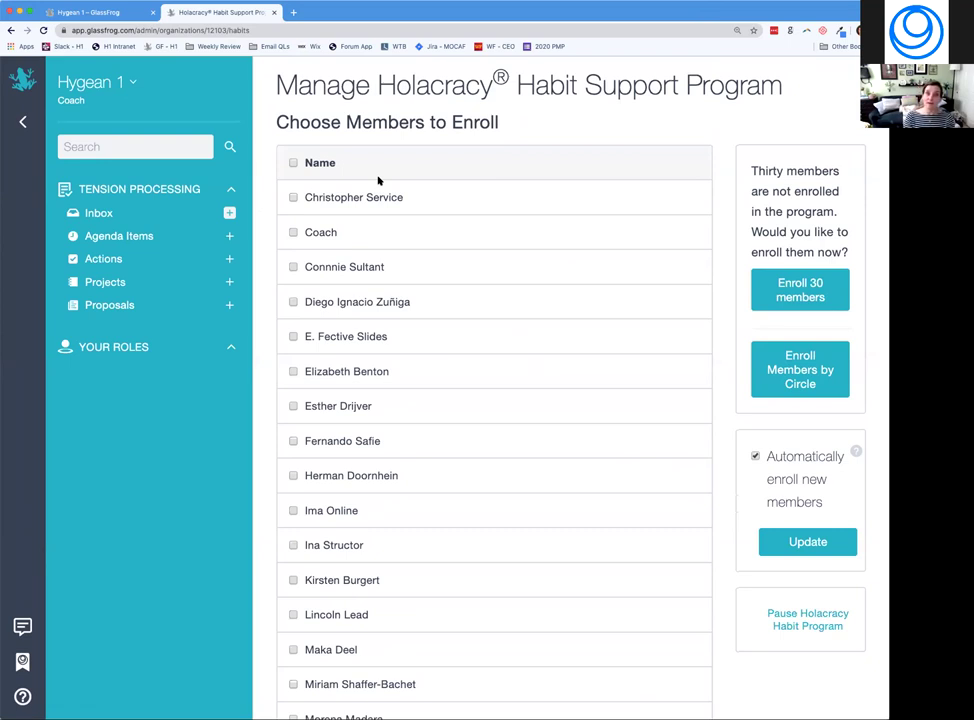
click(293, 163)
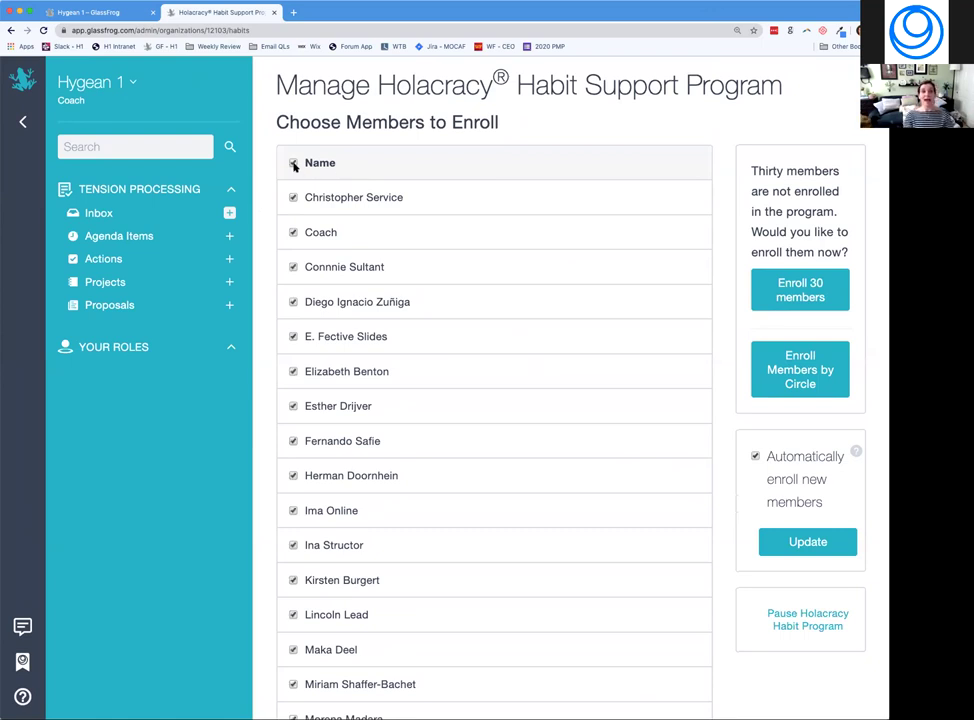
click(293, 163)
scroll(317, 322, down, 5)
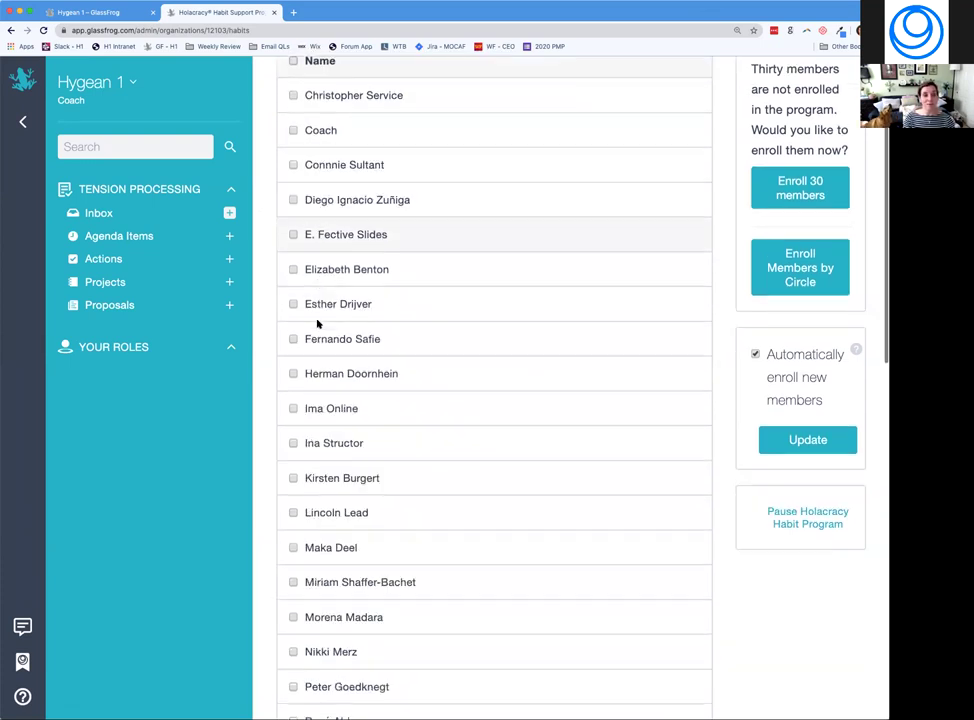
scroll(317, 322, down, 1)
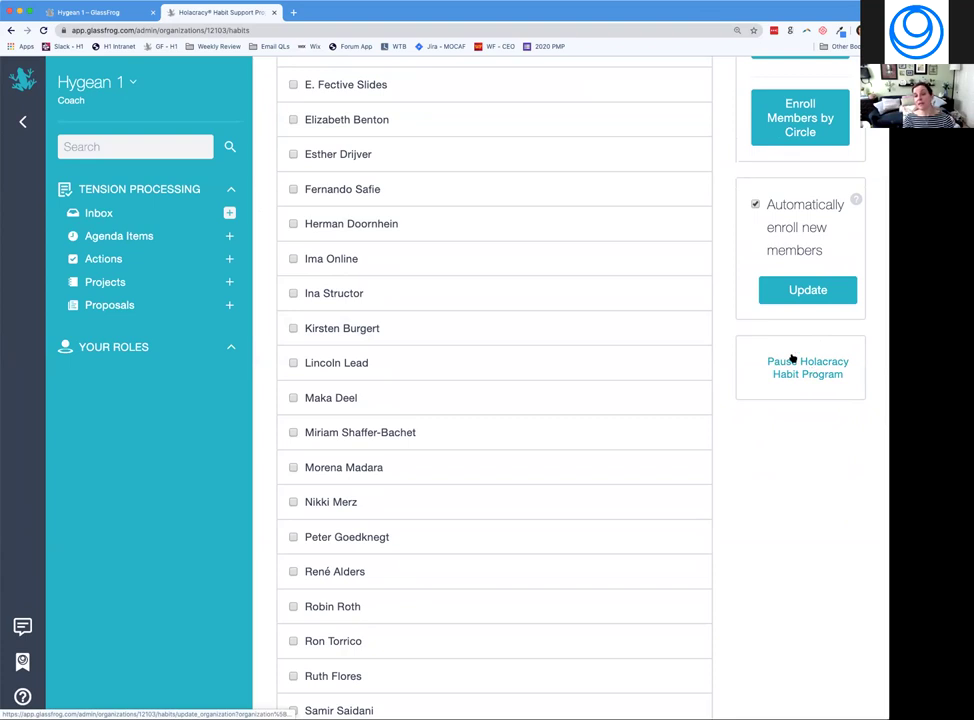
scroll(826, 359, up, 2)
scroll(826, 359, up, 2)
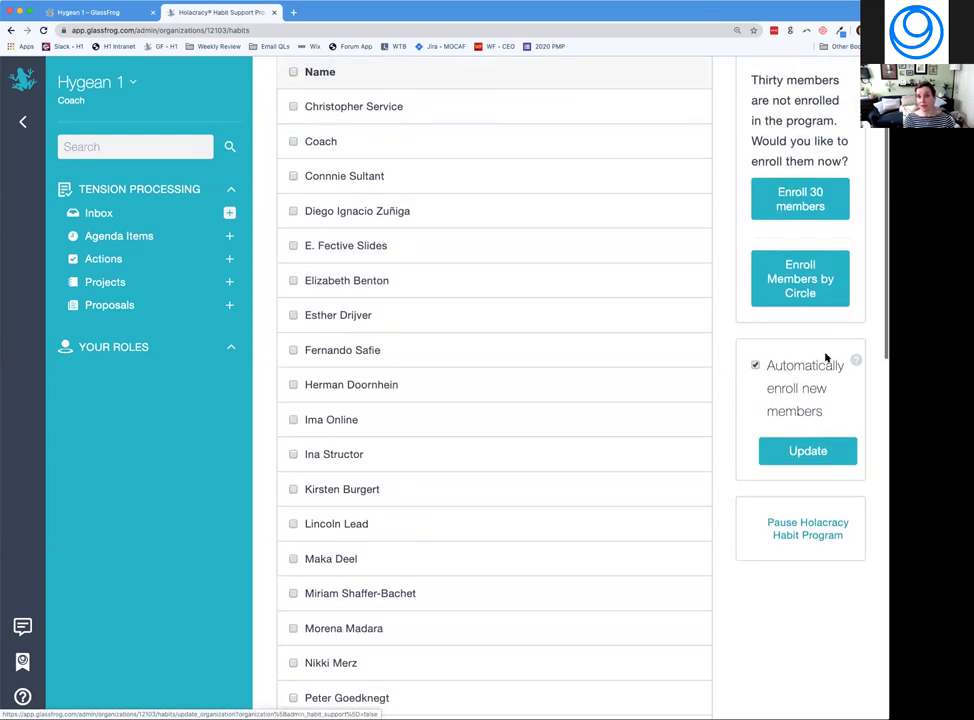
Enroll the General Company Circle's members by circle, leaving 11 enrolled and 22 unenrolled.
click(792, 283)
click(293, 391)
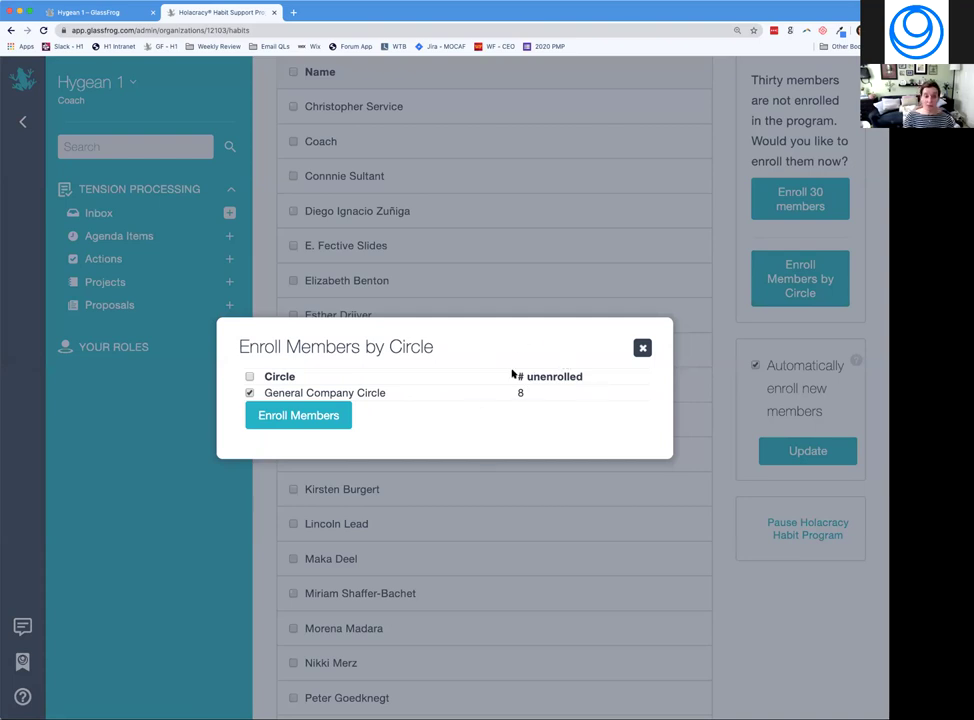
click(296, 418)
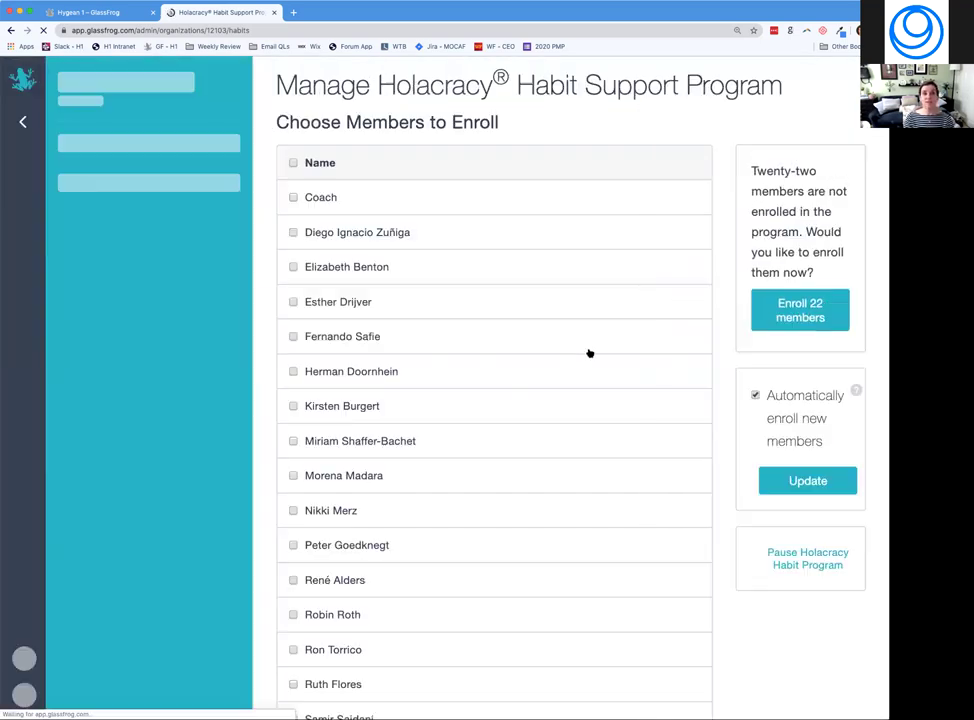
scroll(446, 328, down, 10)
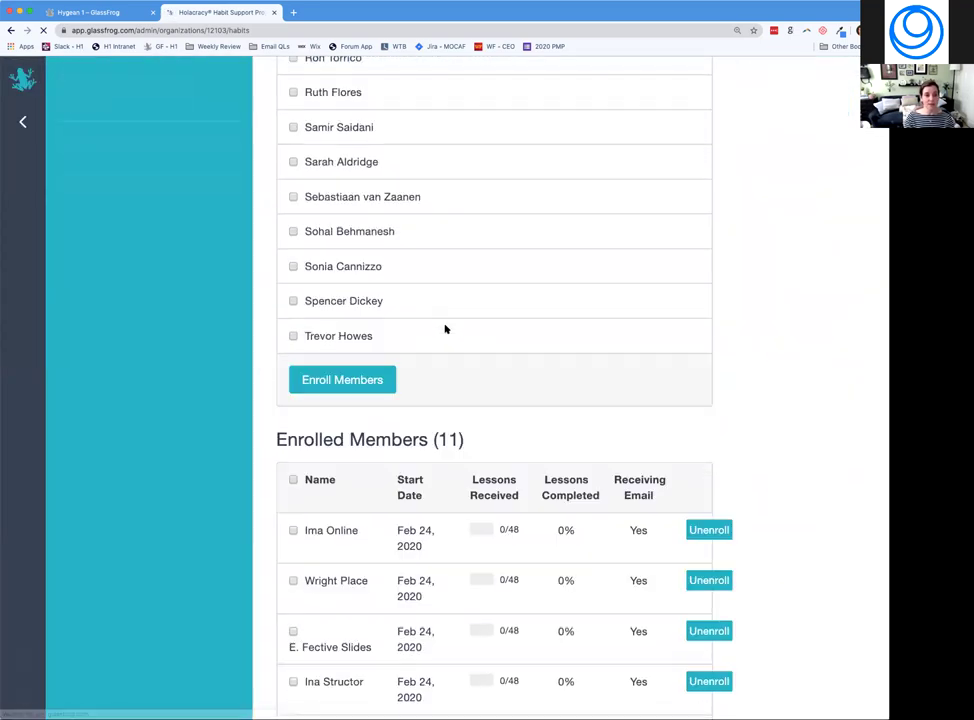
scroll(446, 328, down, 4)
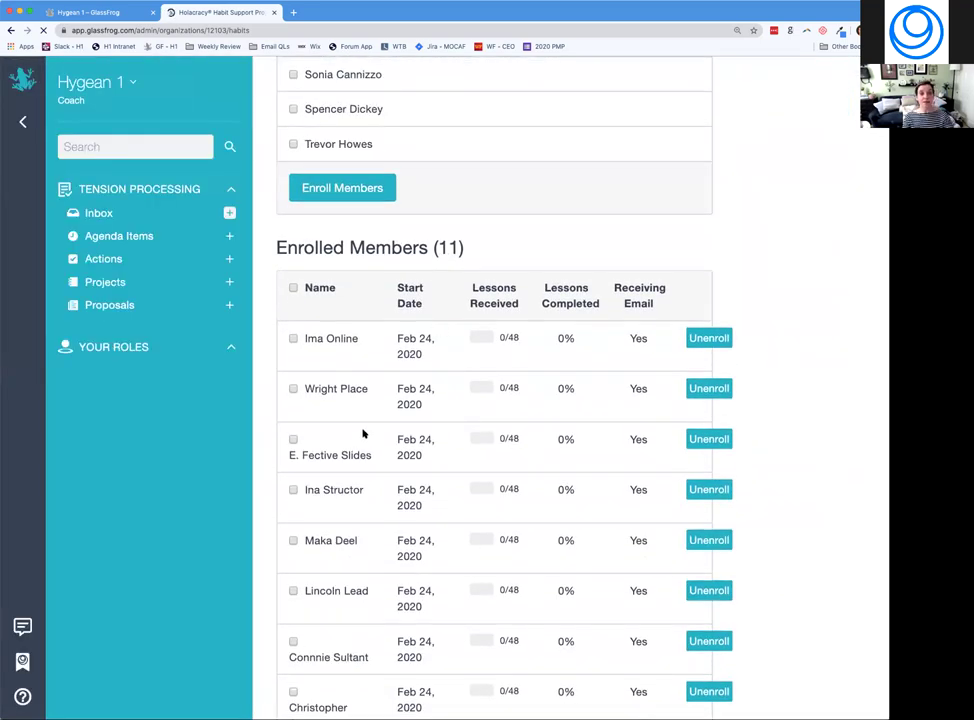
scroll(363, 433, down, 3)
scroll(363, 433, up, 15)
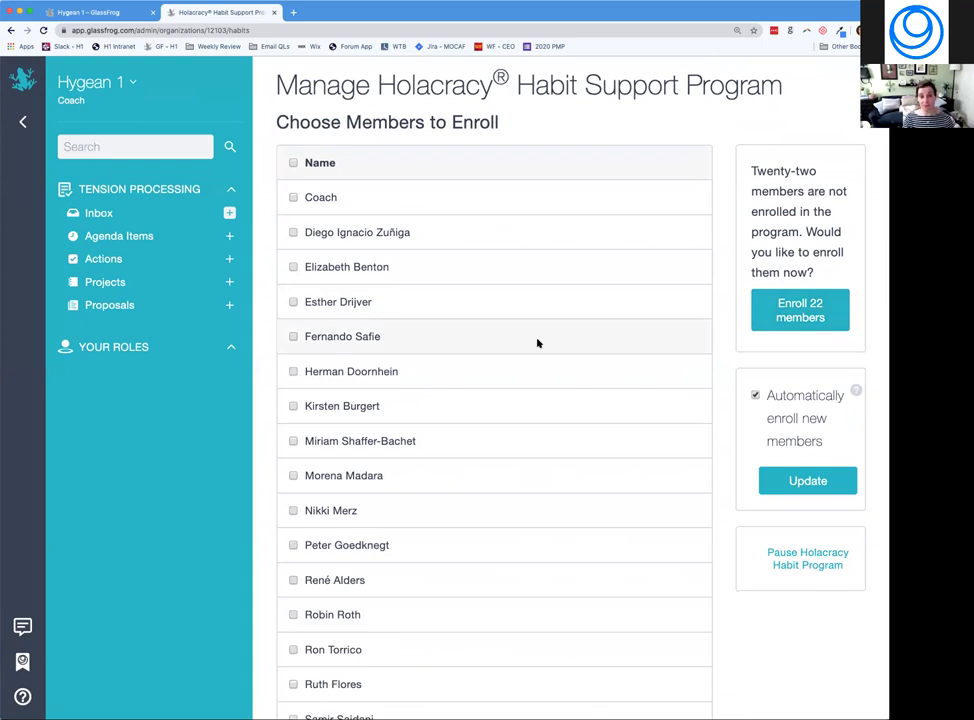
Review the eleven enrolled members, tick 'Automatically enroll new members', and open the Hygean 1 menu.
scroll(537, 343, down, 13)
scroll(537, 343, down, 3)
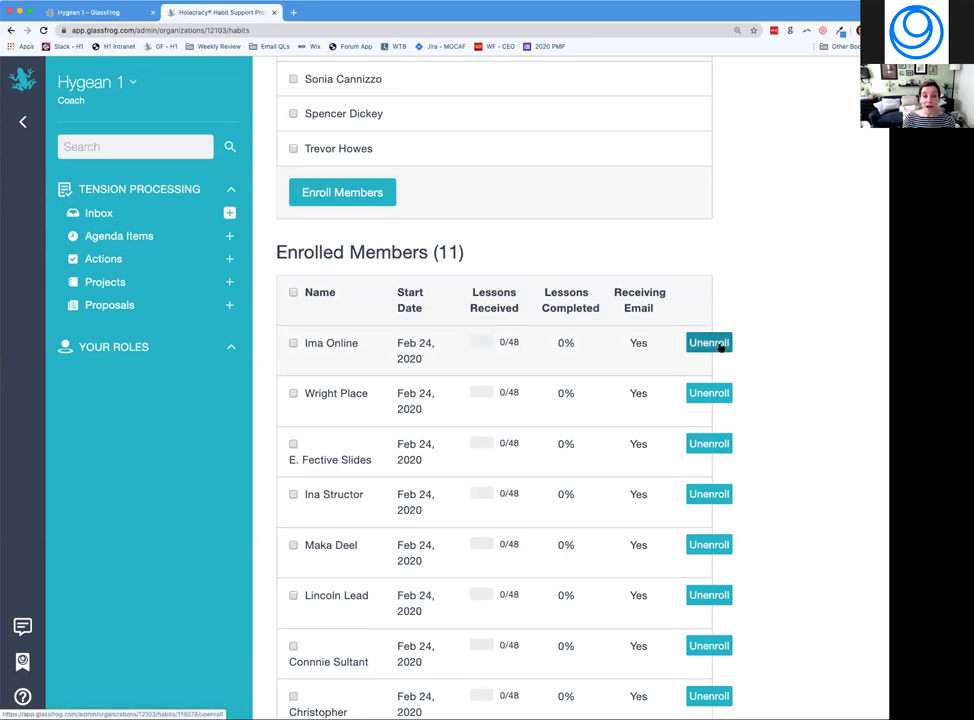
scroll(767, 326, up, 3)
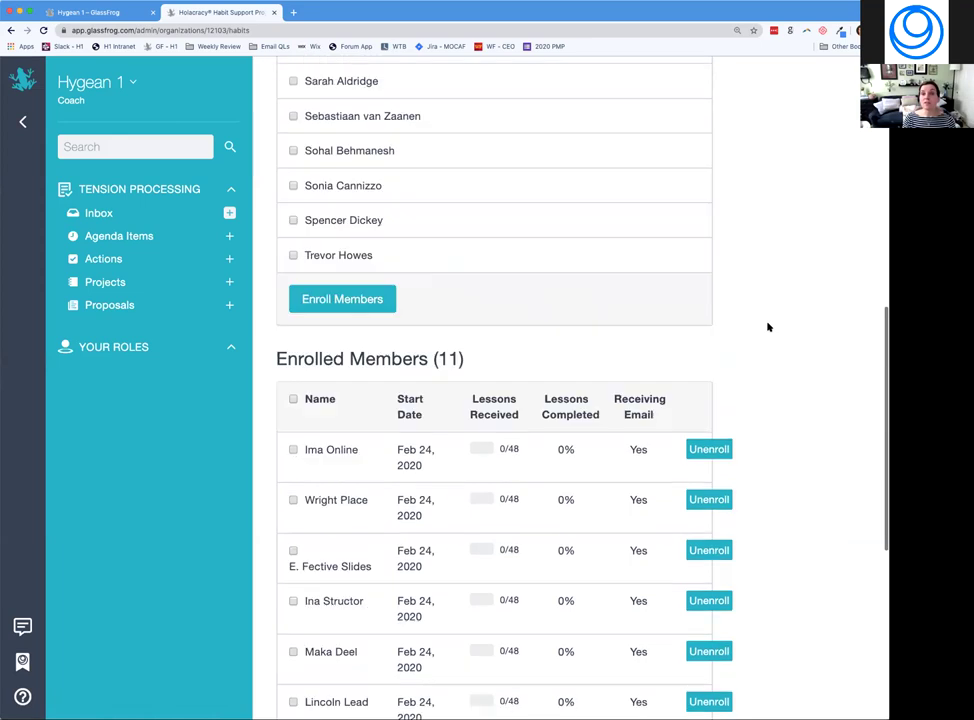
scroll(767, 326, up, 5)
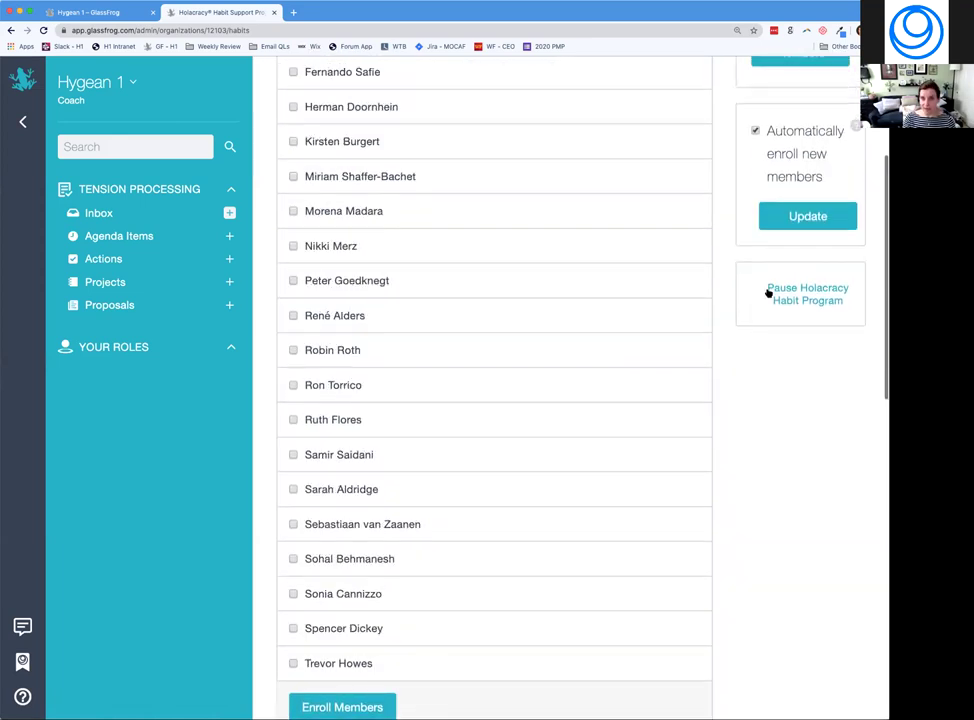
scroll(771, 255, up, 2)
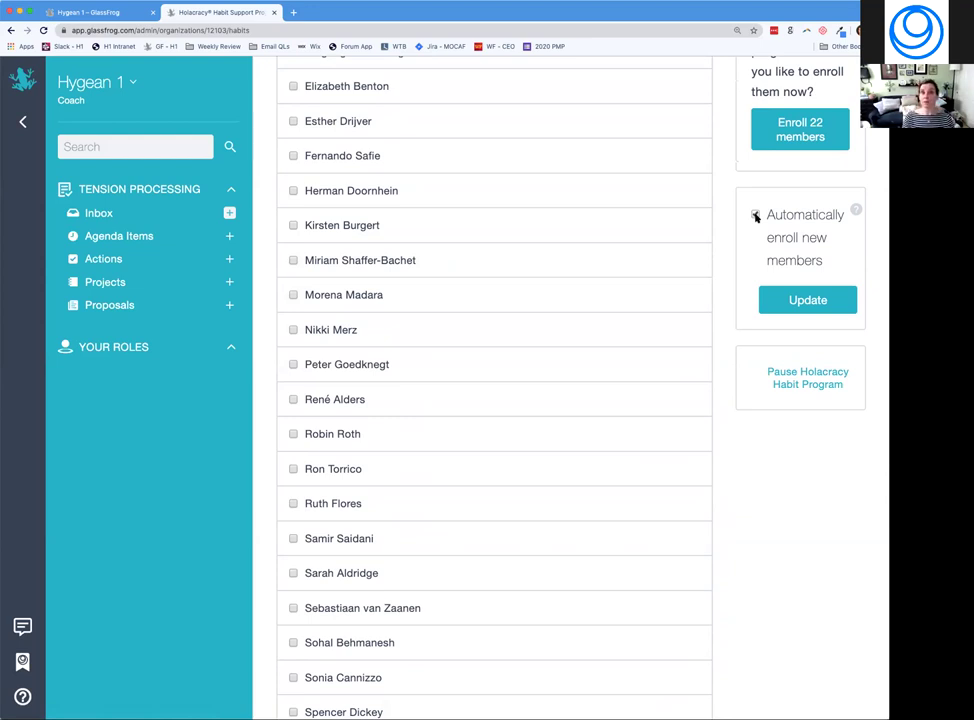
click(756, 216)
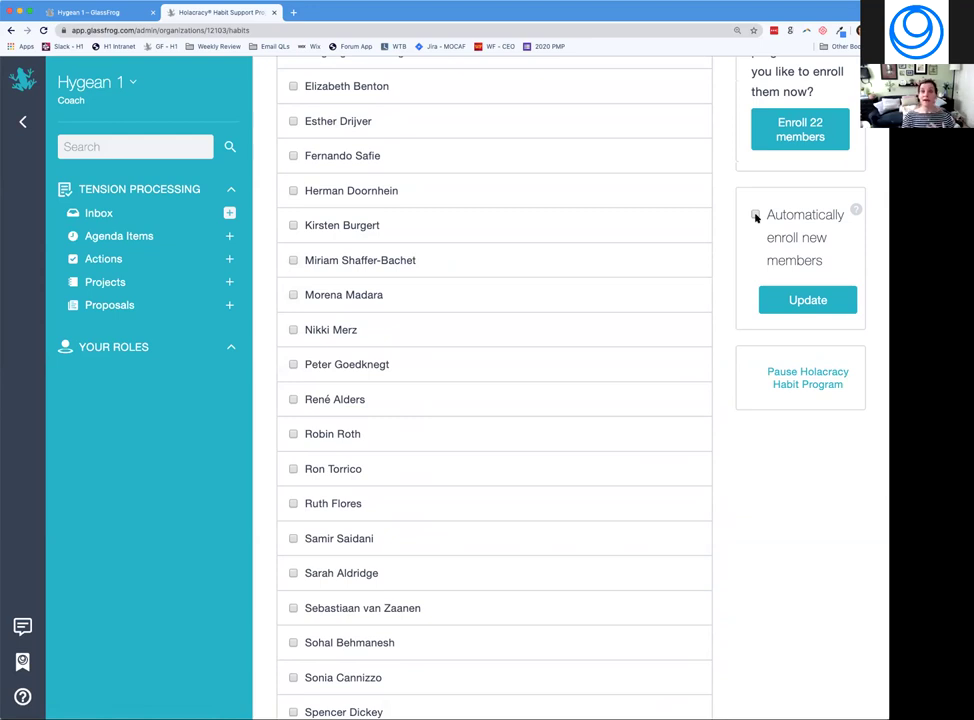
click(756, 216)
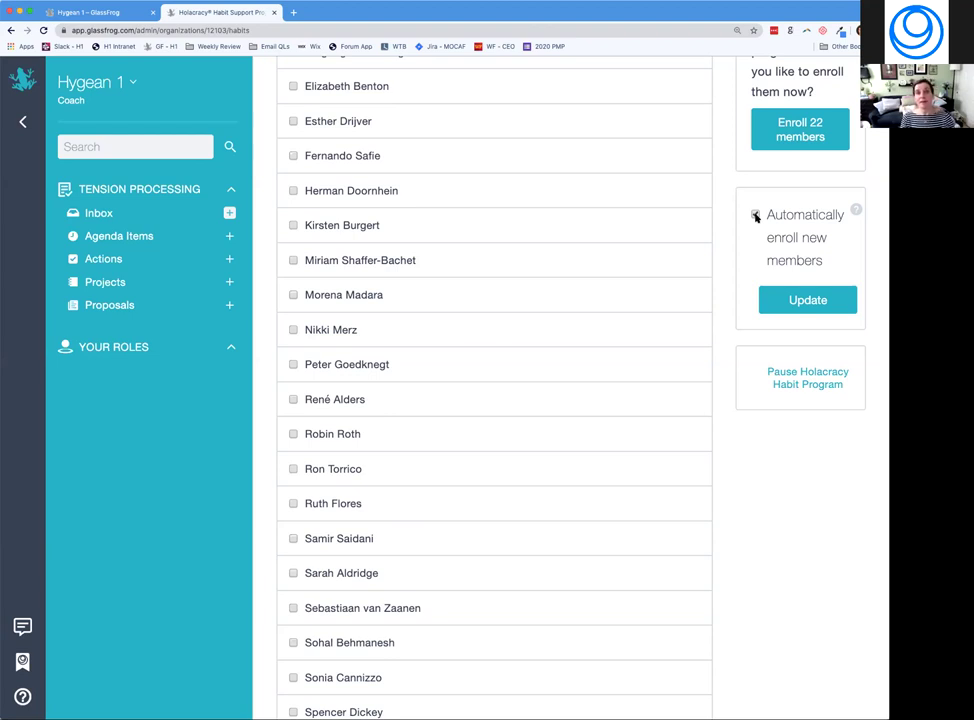
click(755, 215)
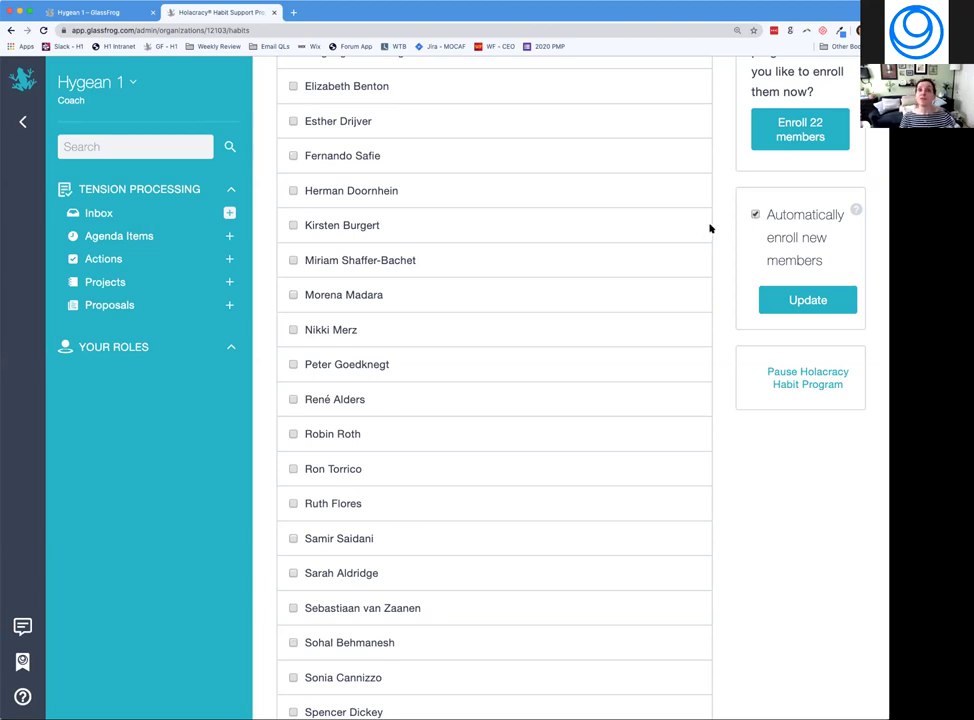
scroll(672, 235, down, 2)
scroll(672, 235, down, 5)
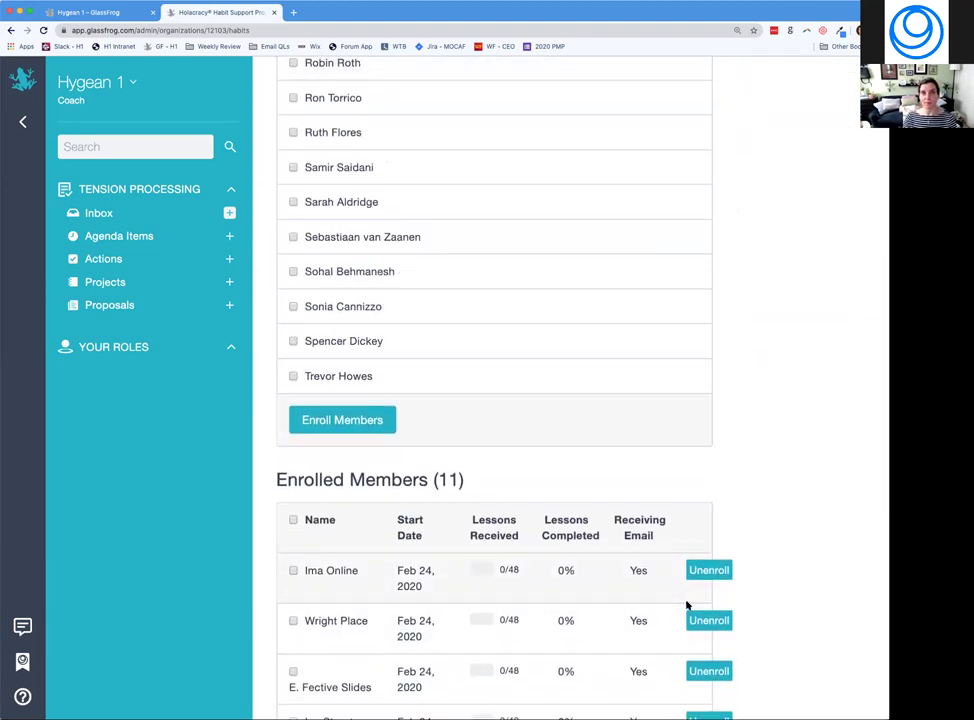
scroll(687, 604, up, 10)
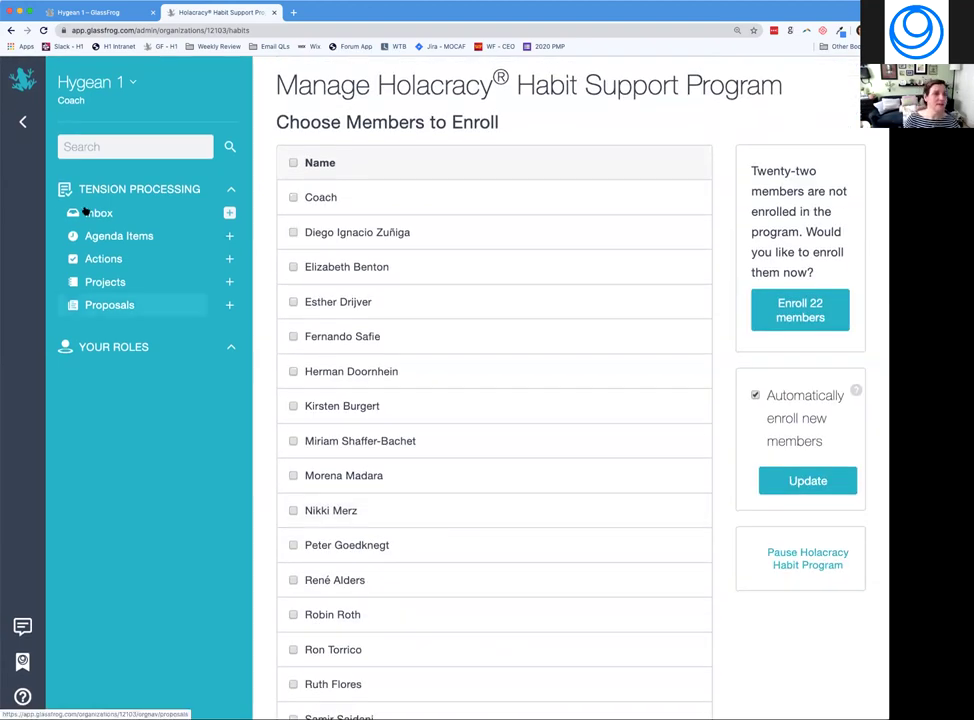
click(133, 82)
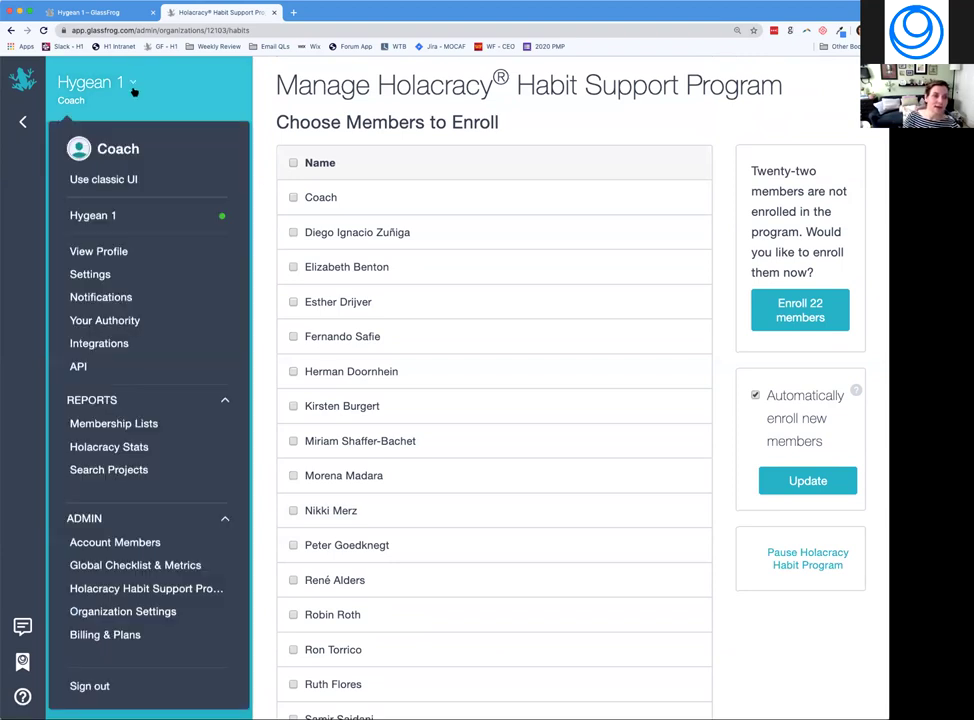
In Hygean 1's Organization Settings, disable async proposals, keep Publicly Visible on, and update.
click(125, 612)
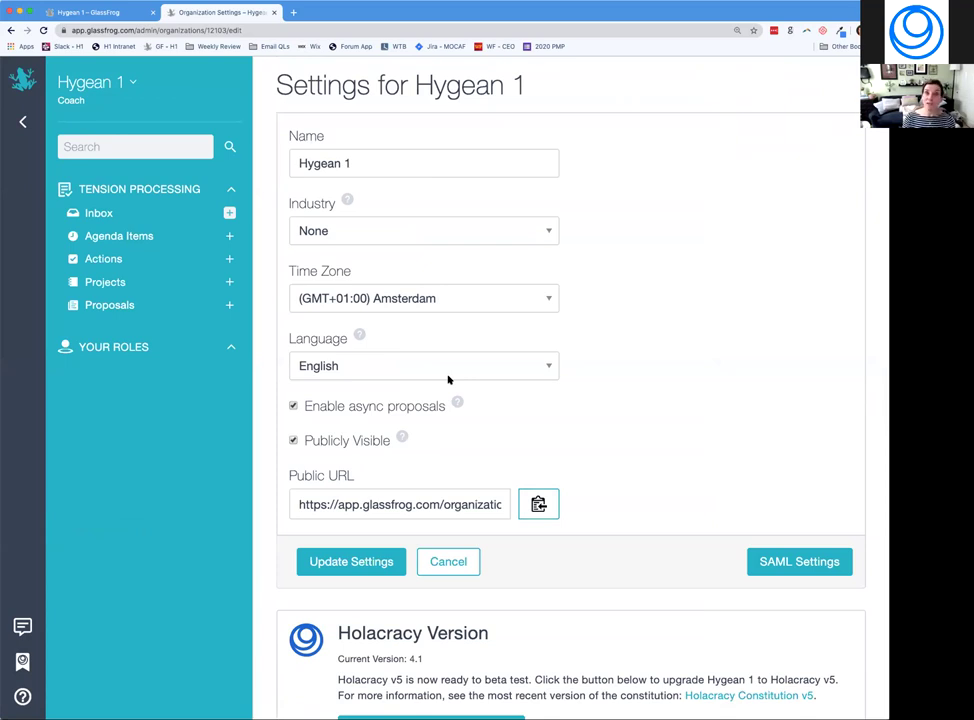
scroll(448, 379, down, 2)
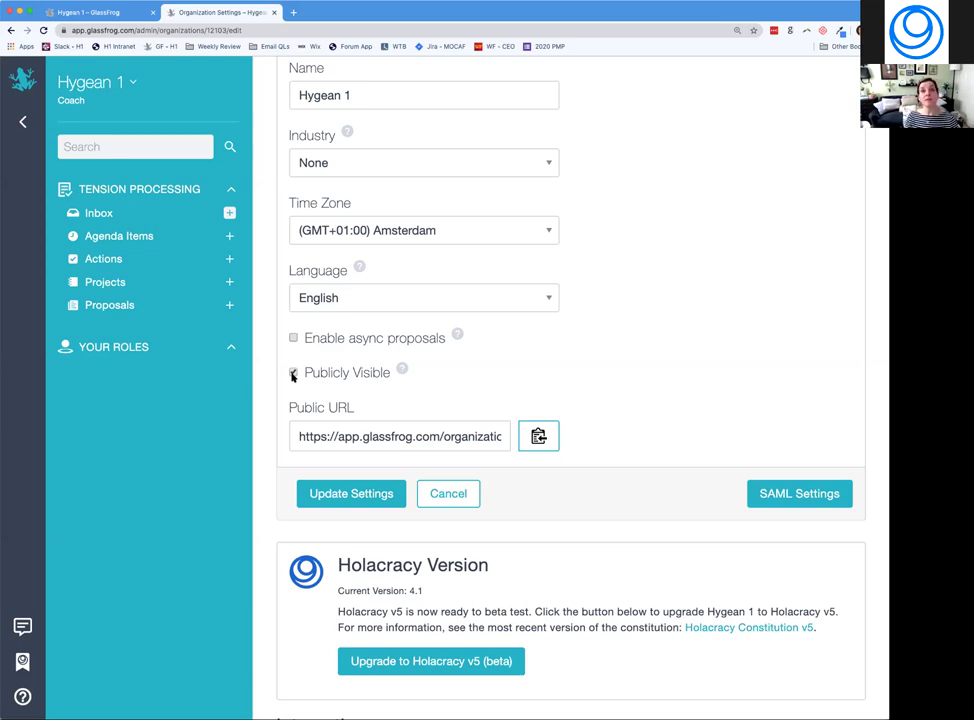
click(293, 373)
click(380, 437)
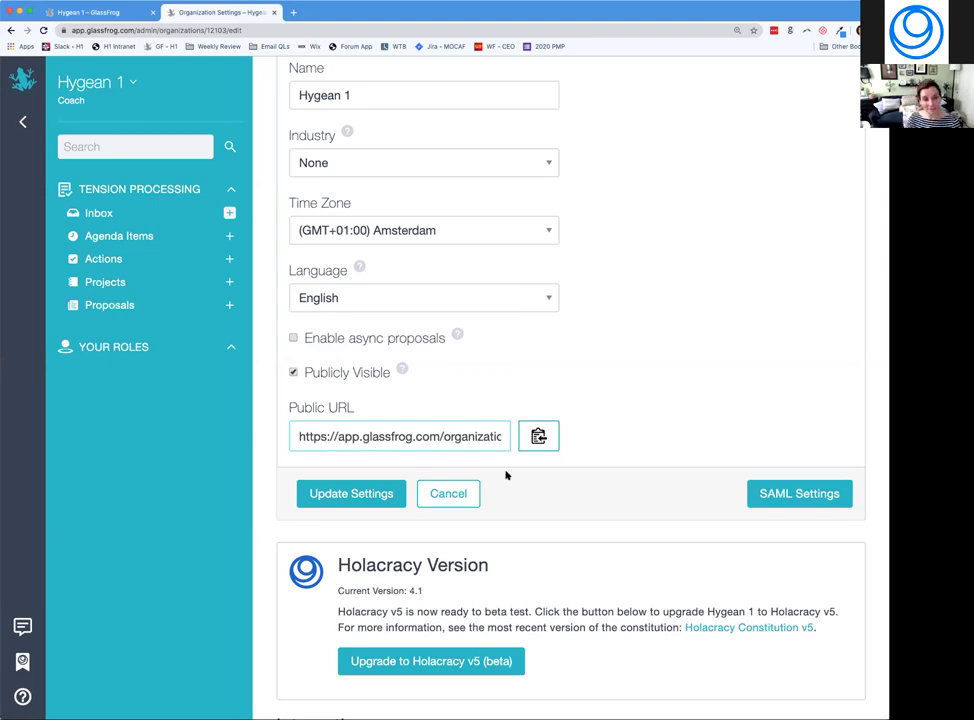
click(333, 495)
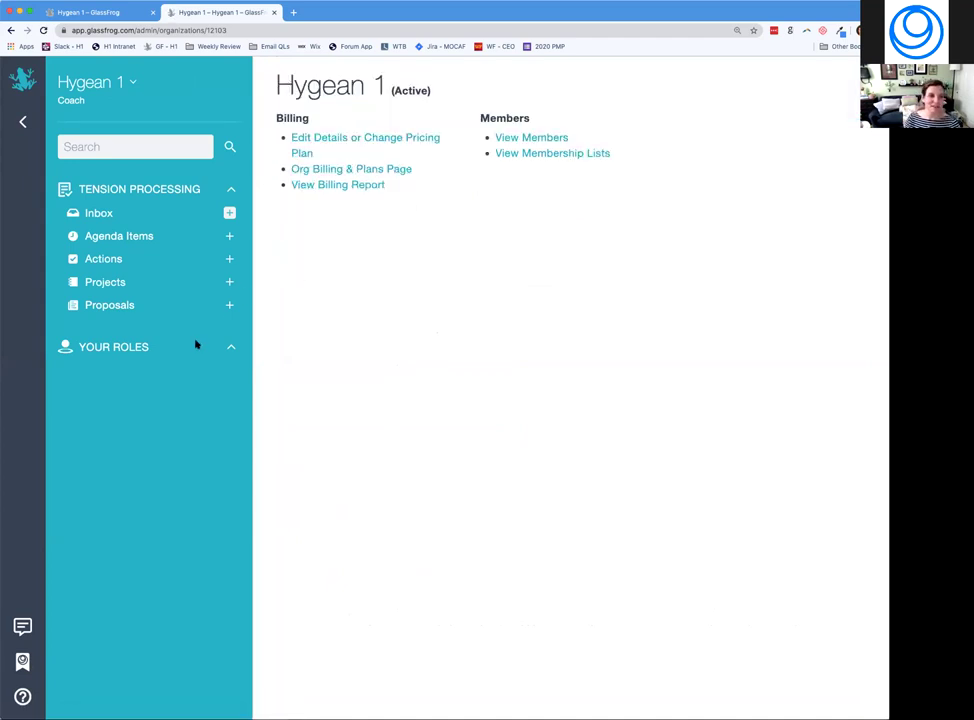
Open the Hygean 1 account menu from the admin overview page.
click(136, 88)
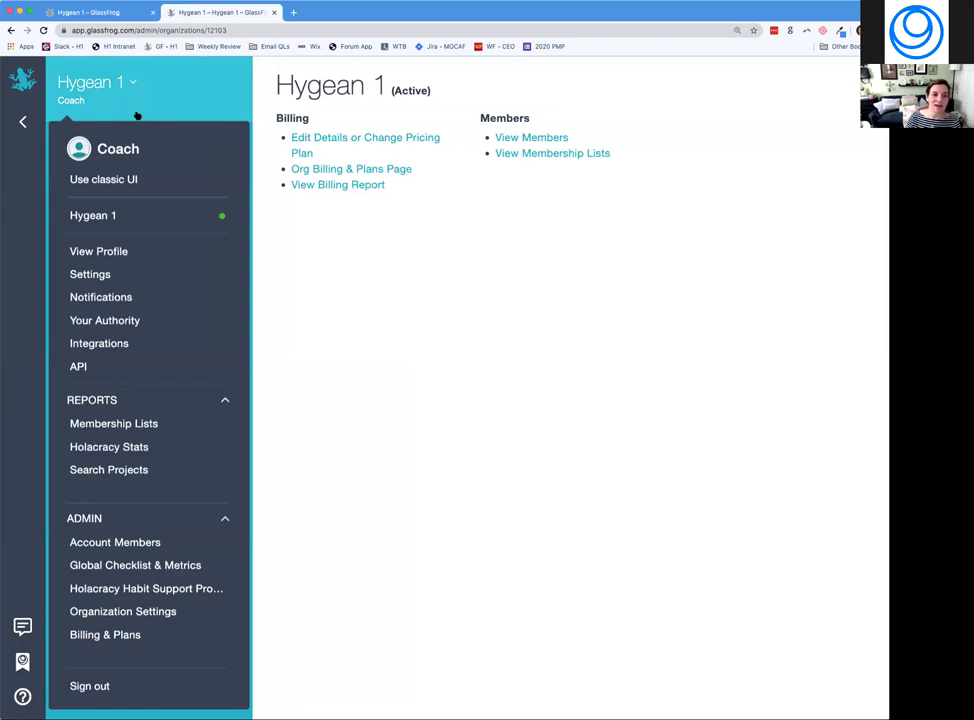
Reopen Hygean 1's Organization Settings, scroll to the Integrations section, and reopen the account menu.
click(130, 617)
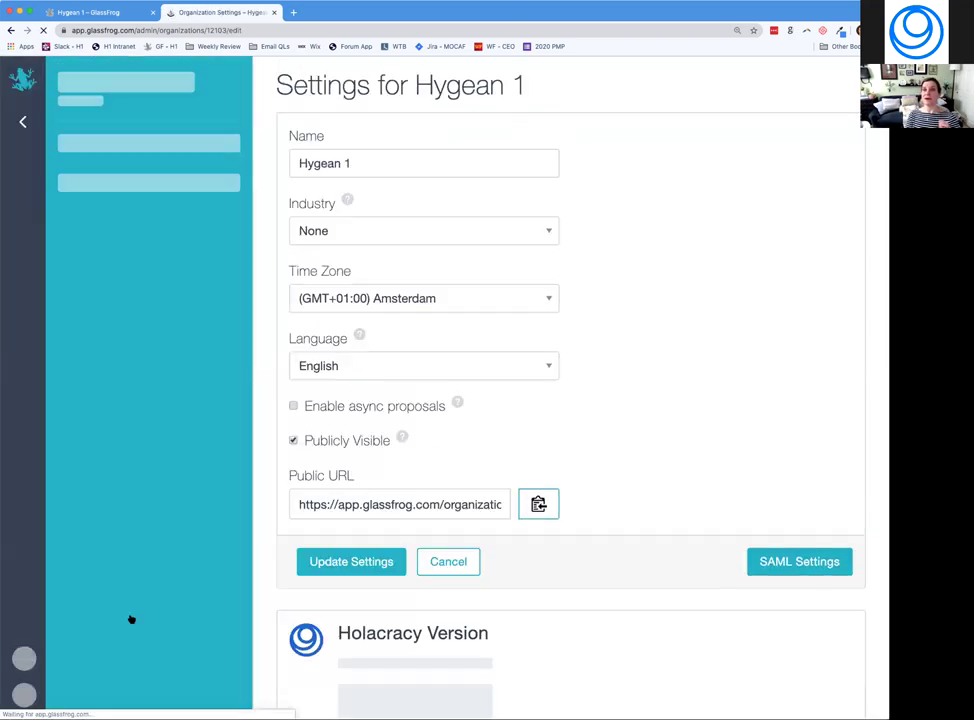
scroll(547, 486, down, 3)
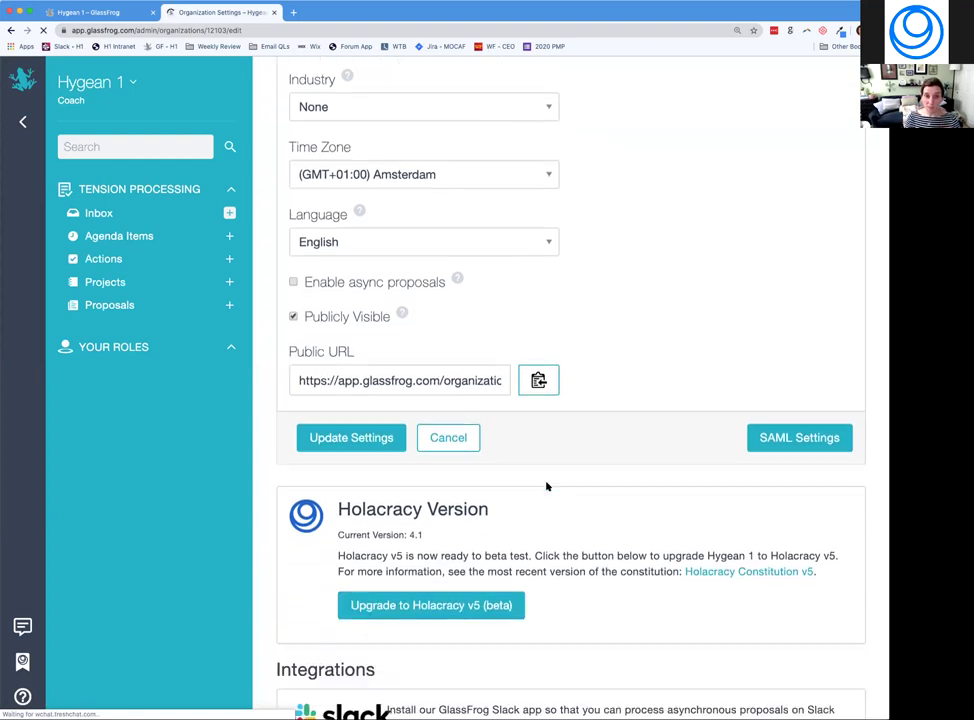
scroll(520, 530, down, 1)
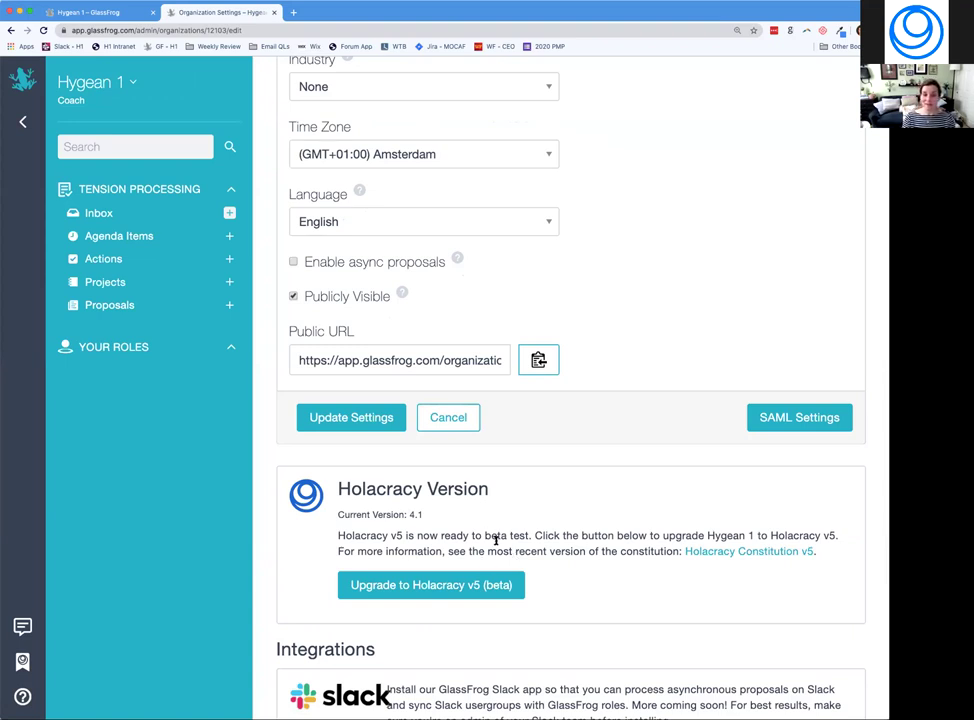
scroll(495, 540, down, 3)
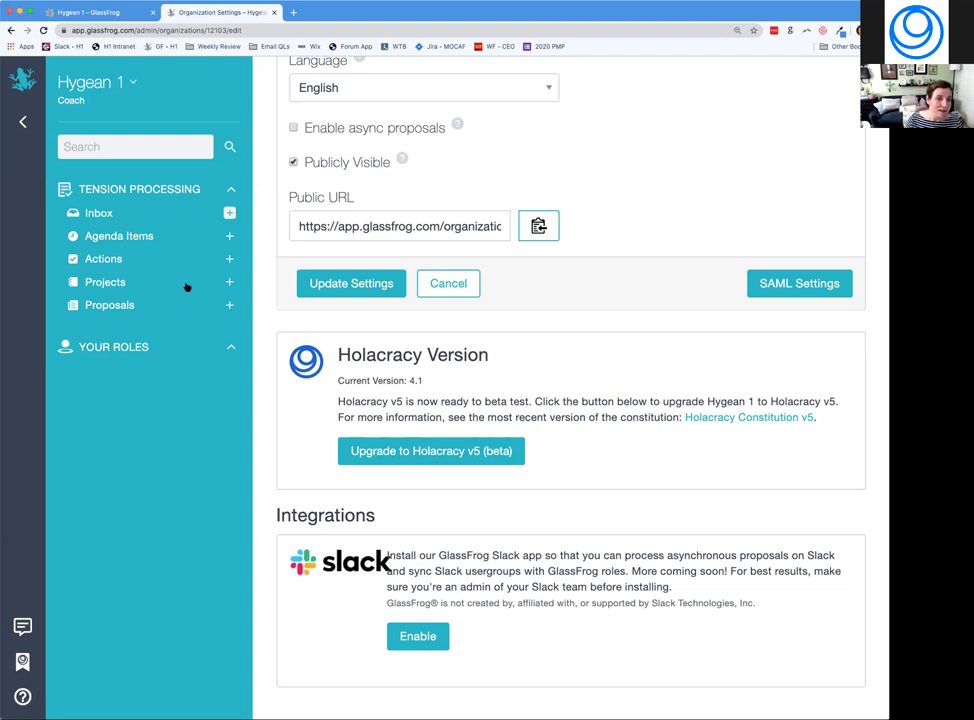
click(134, 83)
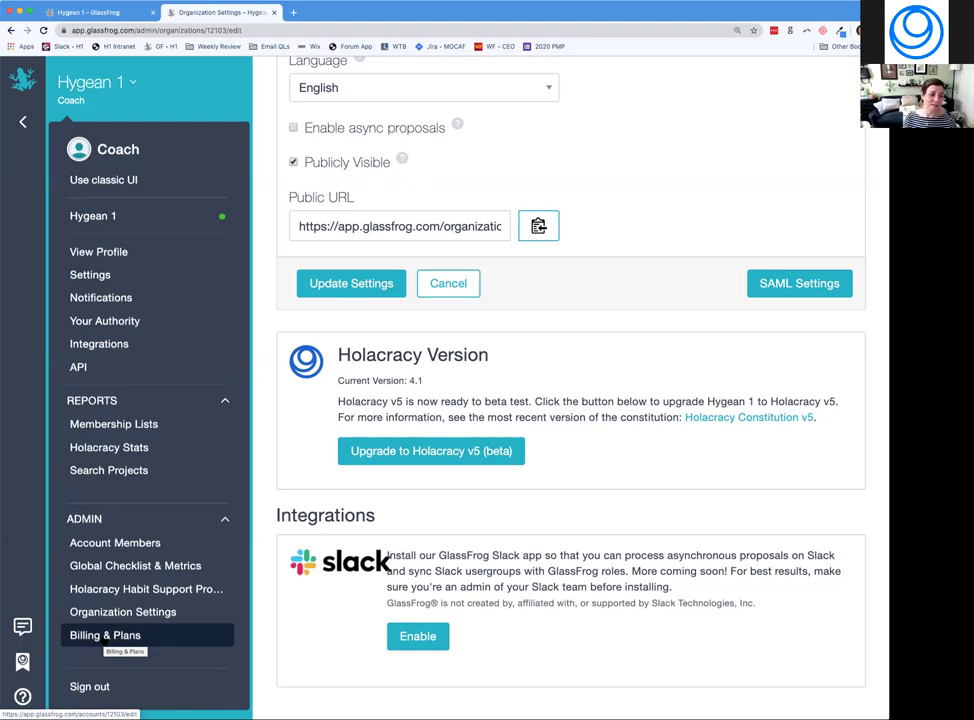
Close and reopen the Hygean 1 menu, then start a new tension from the Inbox +.
click(197, 79)
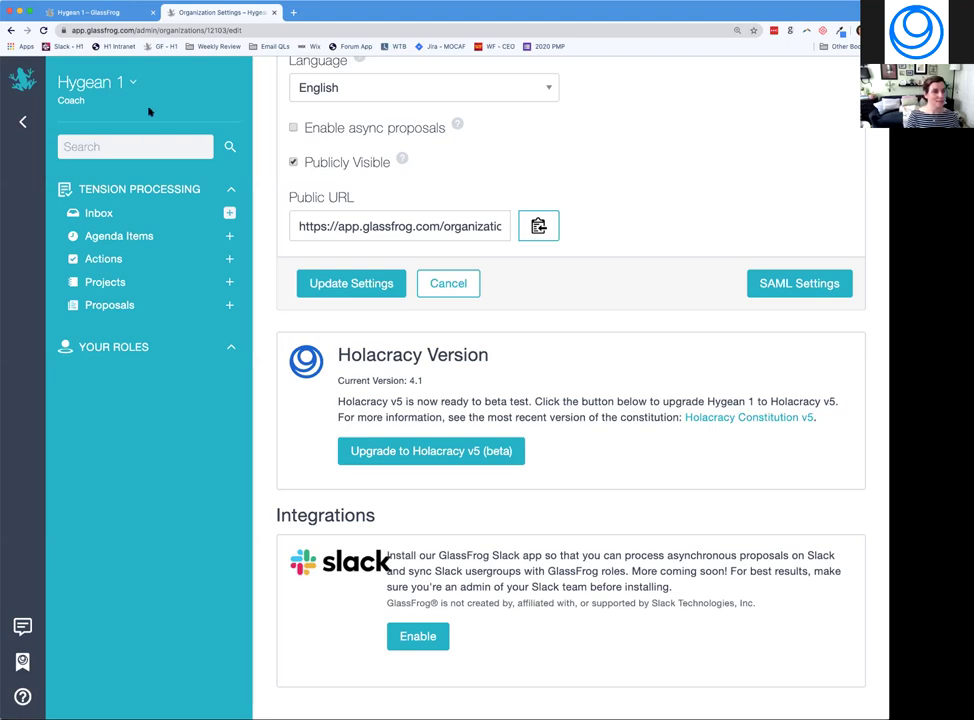
click(99, 88)
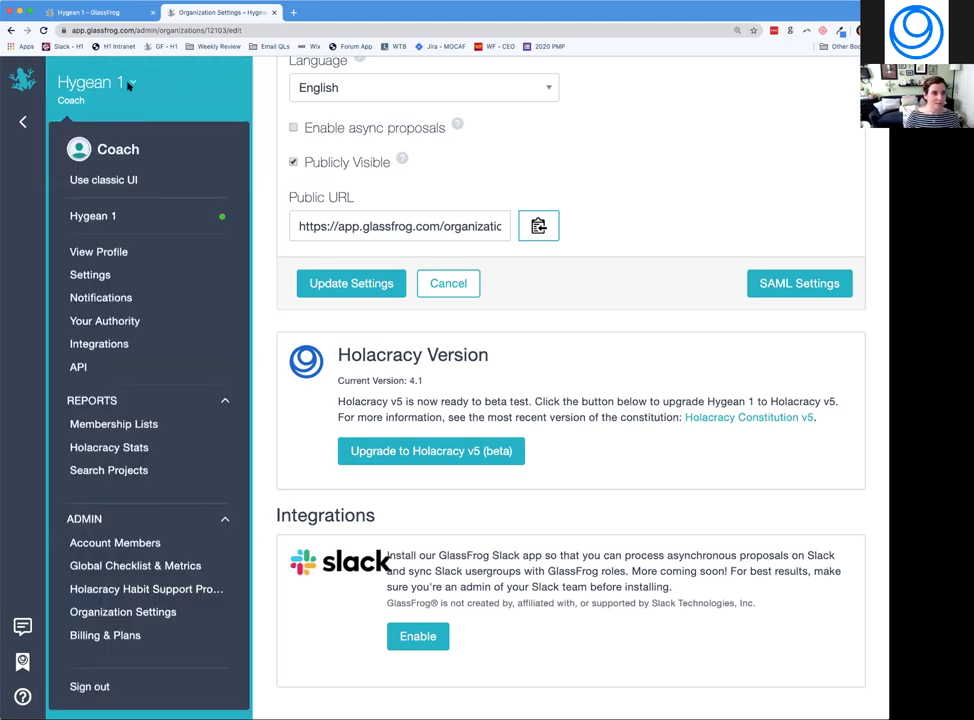
click(131, 84)
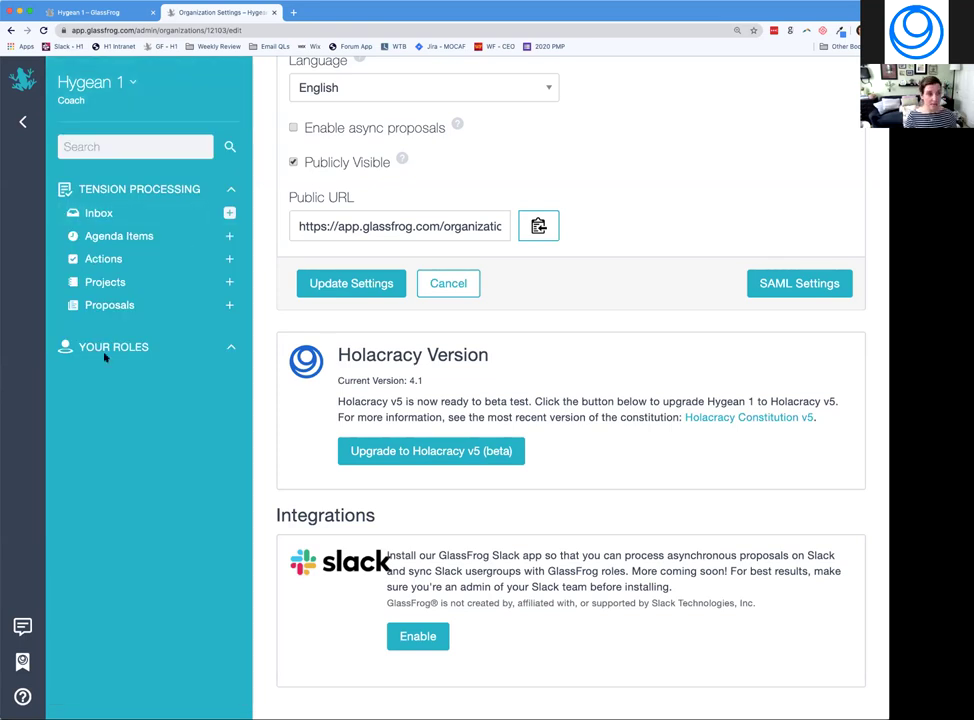
click(229, 213)
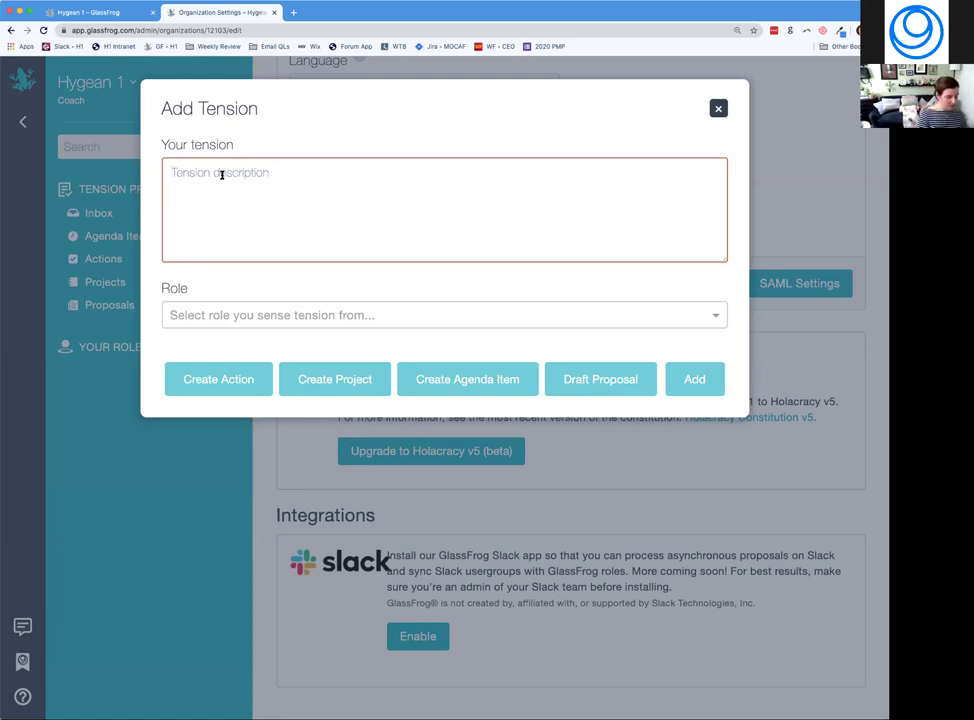
Enter 'new tension', find the Role list empty, and discard the Add Tension form.
text(new tension)
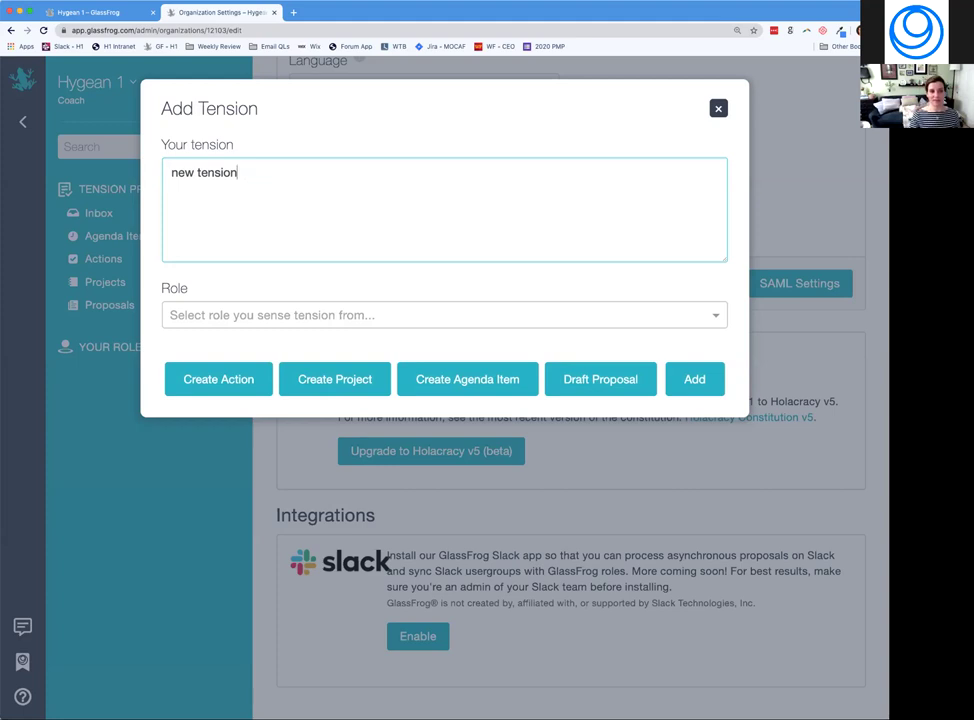
click(302, 314)
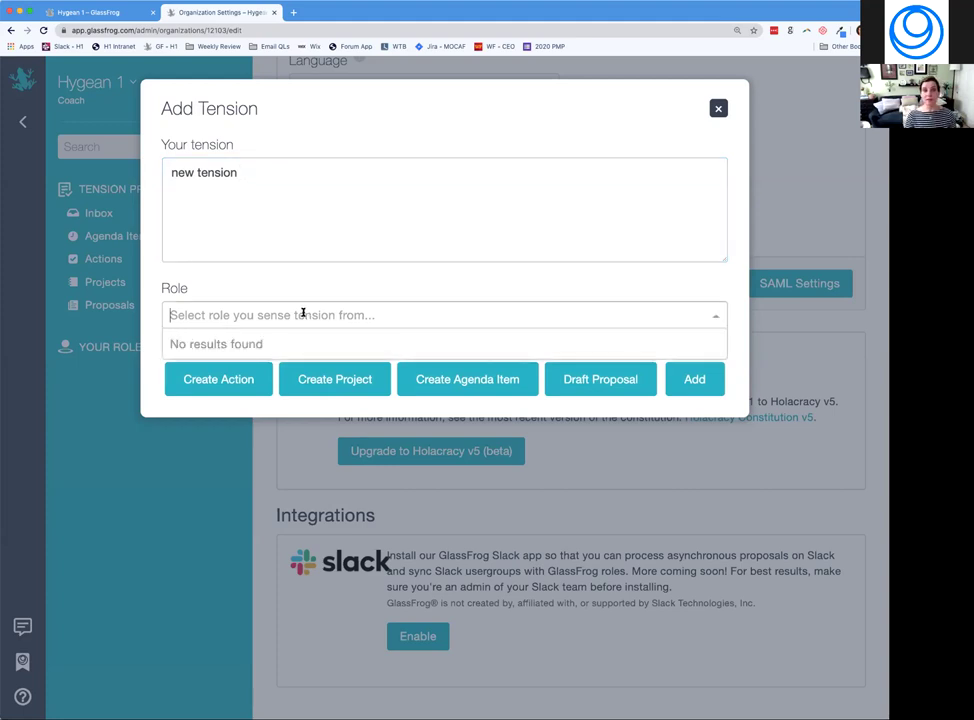
click(295, 286)
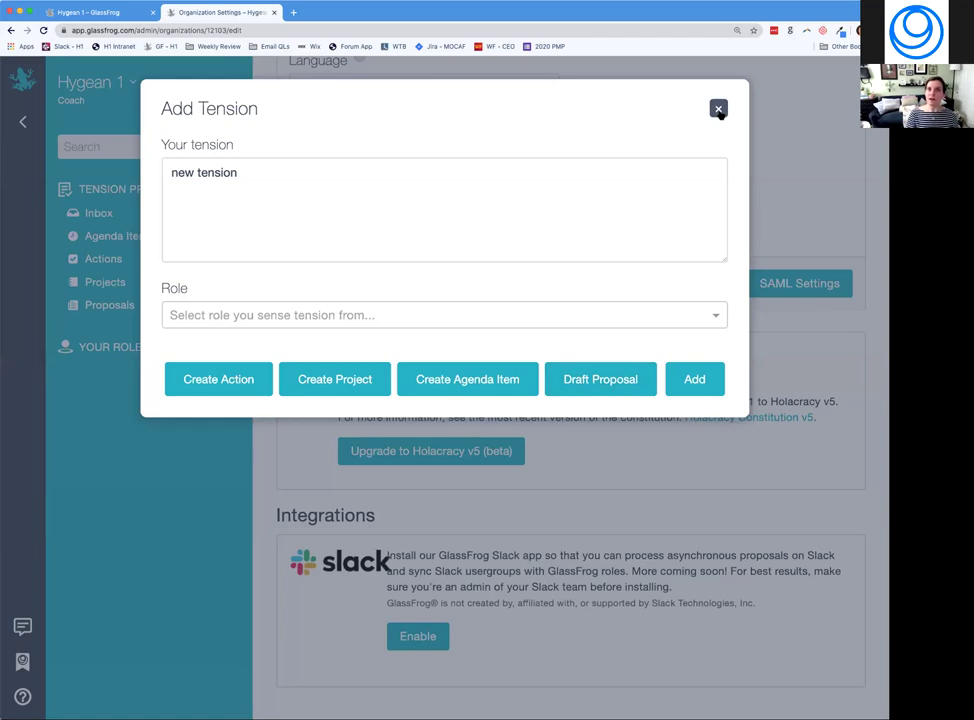
click(718, 109)
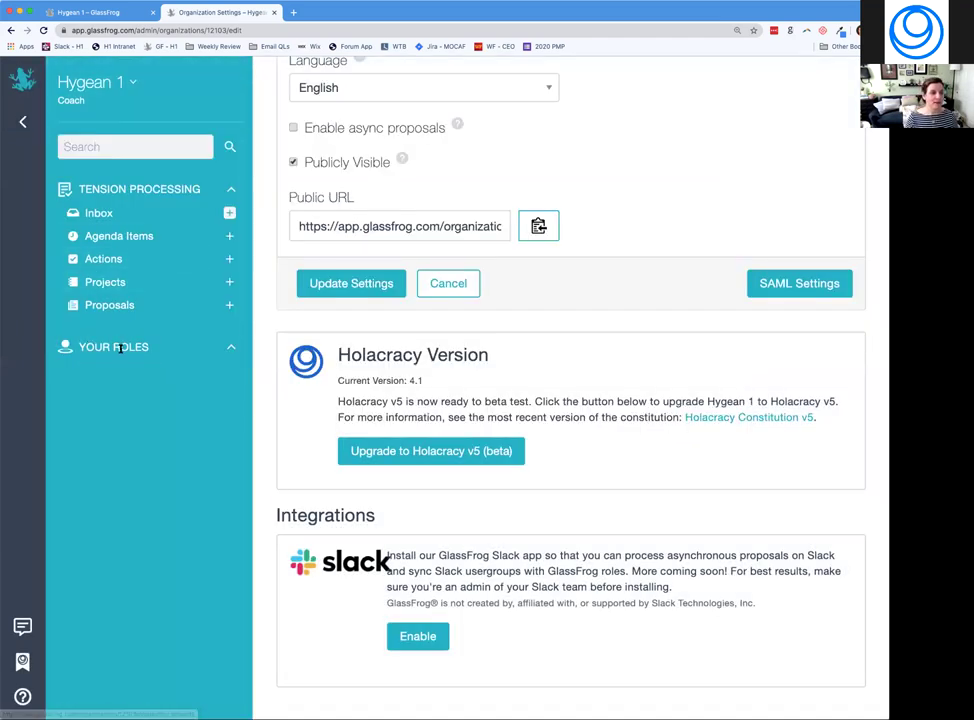
Return to the GCC circle's Roles tab and open Change role fillers for Finance.
click(22, 78)
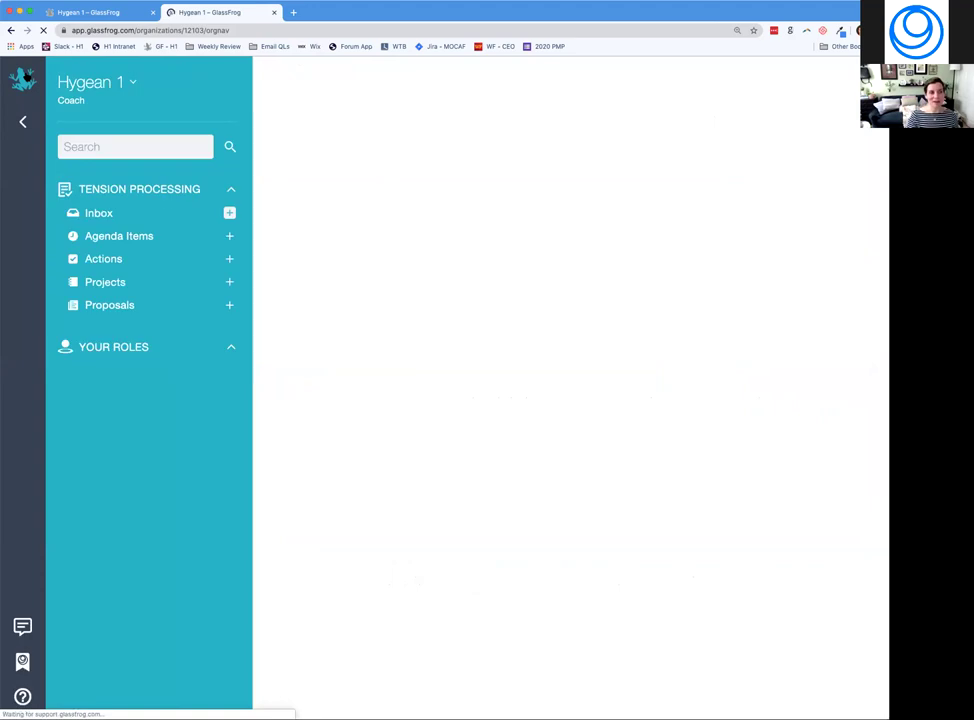
click(23, 122)
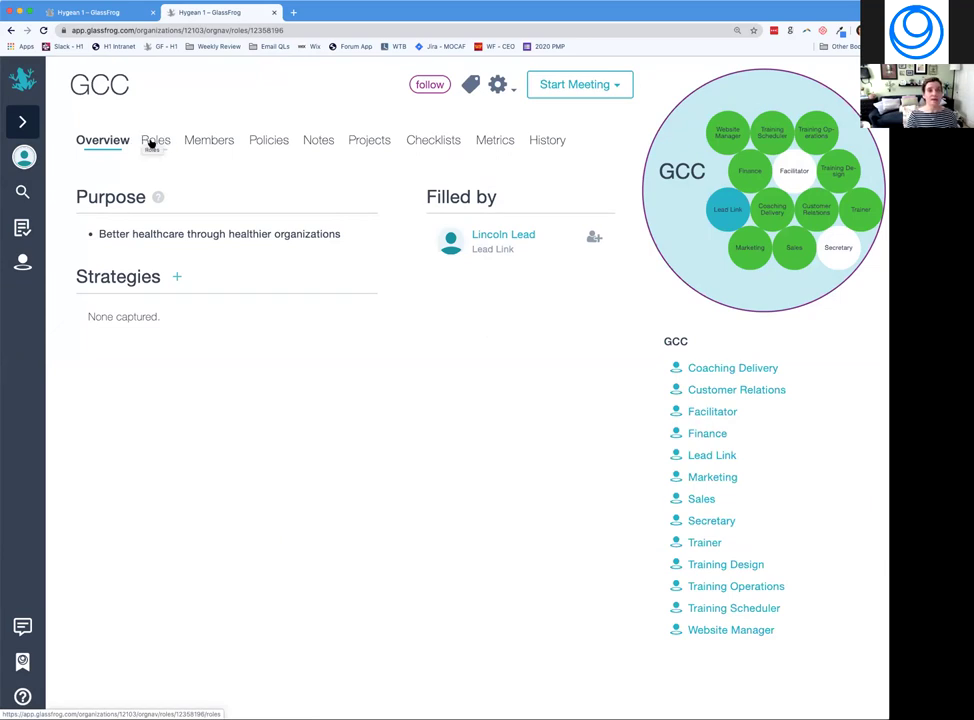
click(150, 143)
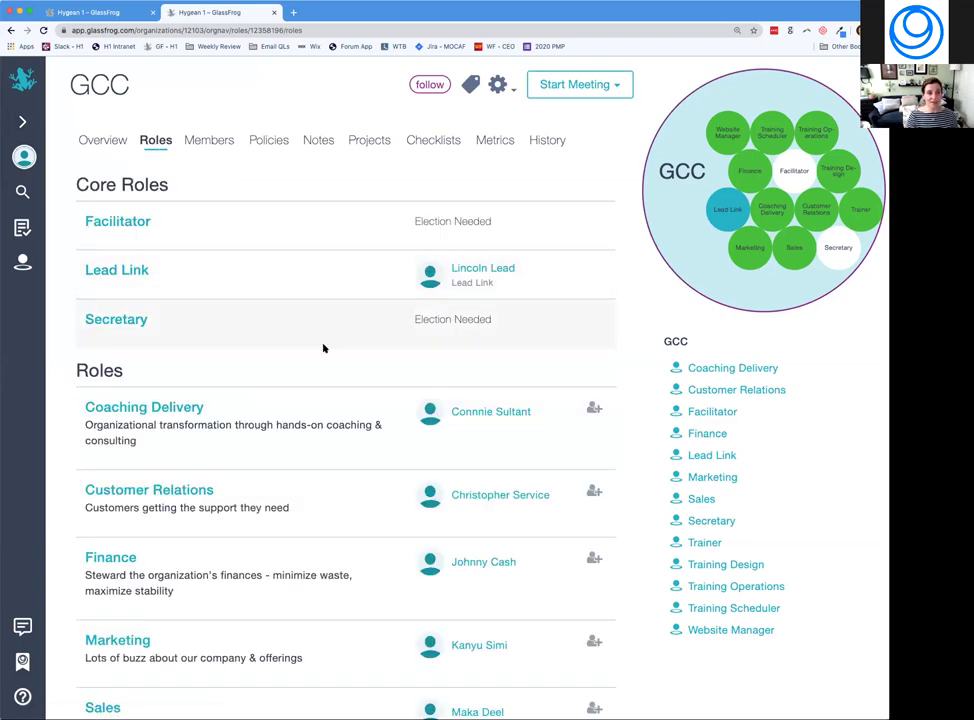
scroll(323, 348, down, 3)
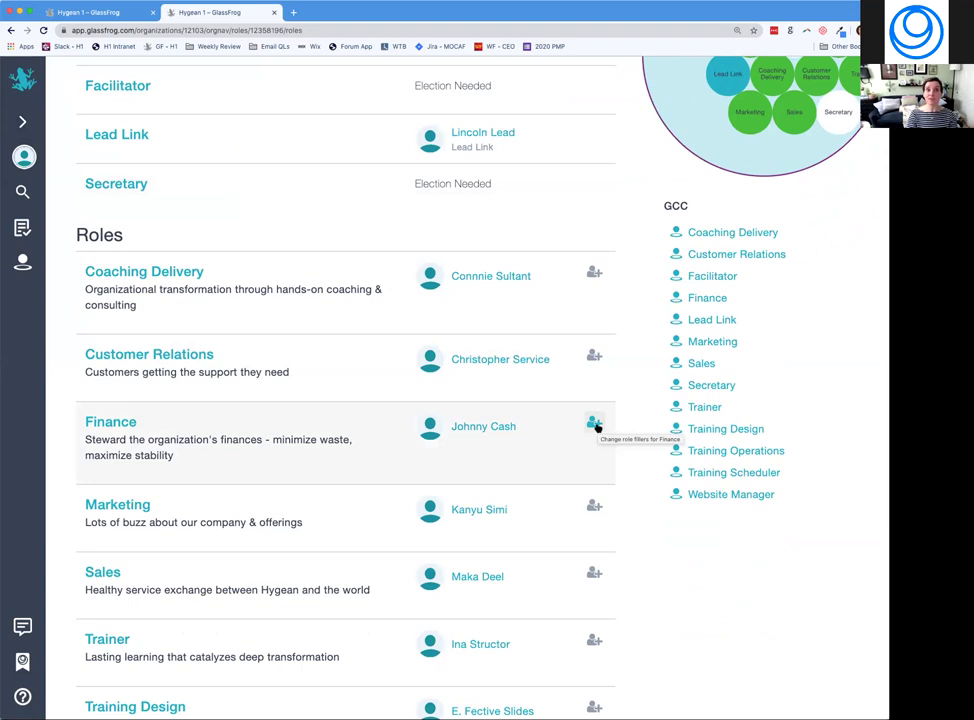
click(595, 425)
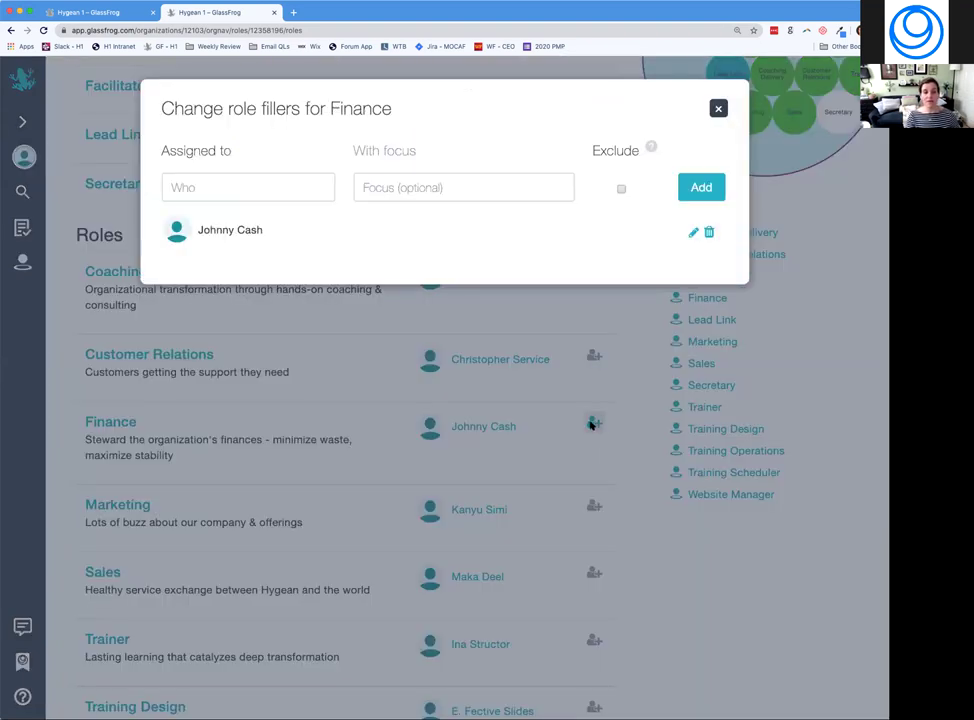
Add Coach as a second filler of the Finance role and close the dialog.
click(302, 190)
text(coach)
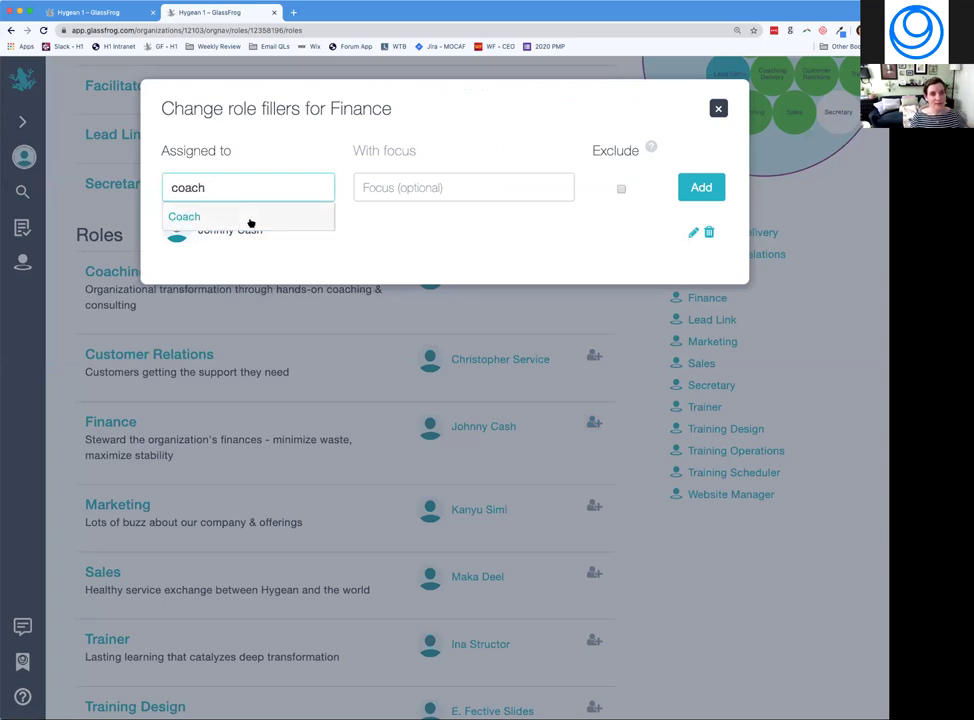
click(250, 220)
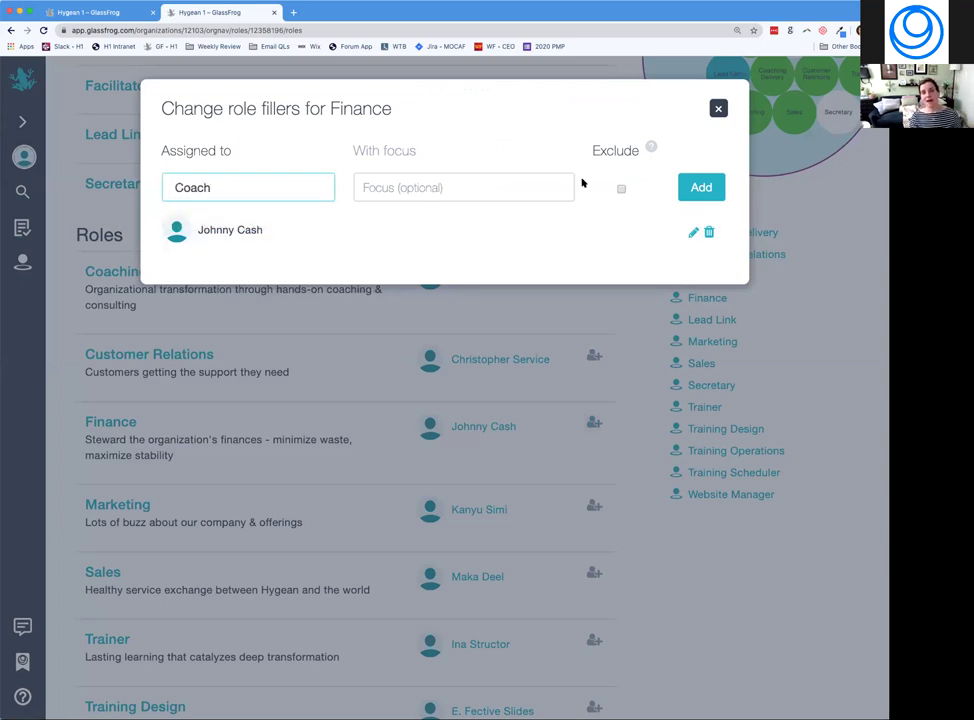
click(698, 189)
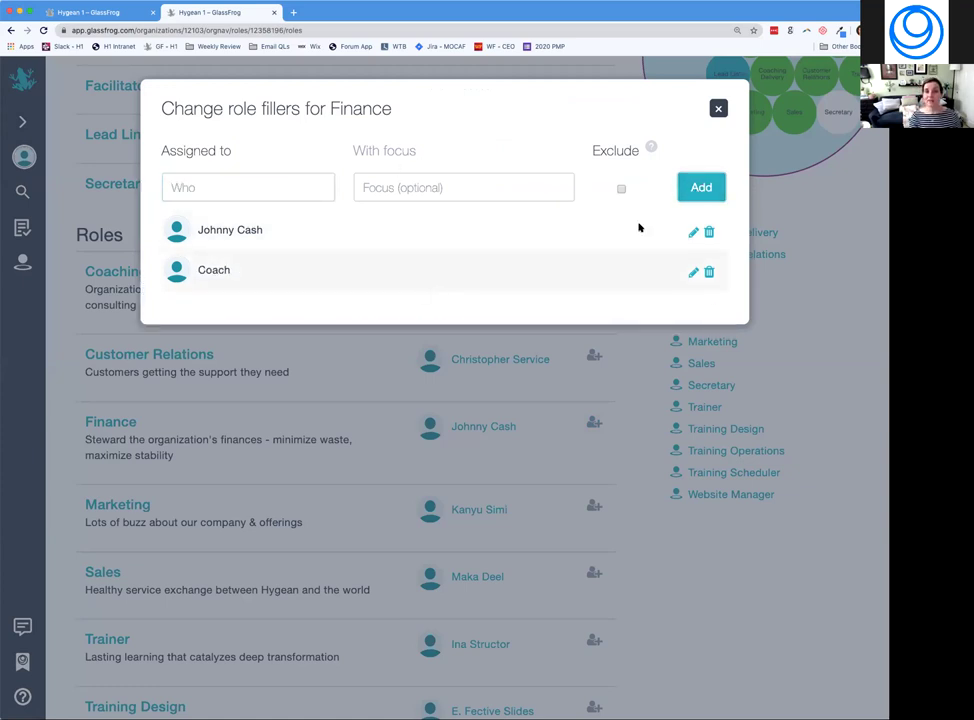
click(718, 109)
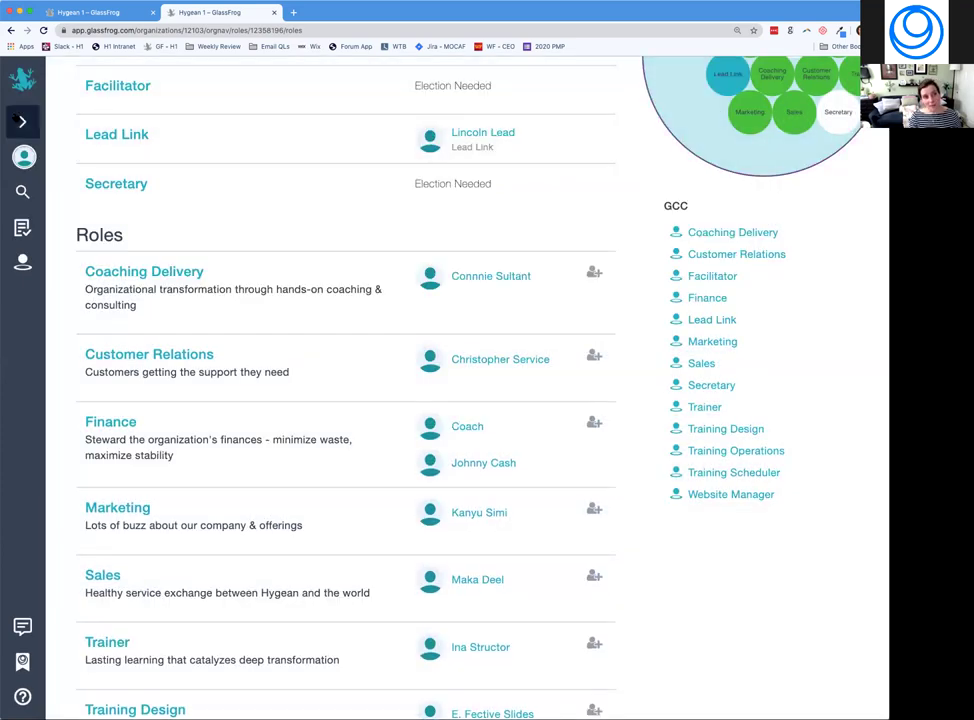
Expand the sidebar, start a test 'new tension', check its roles, and discard it.
click(24, 122)
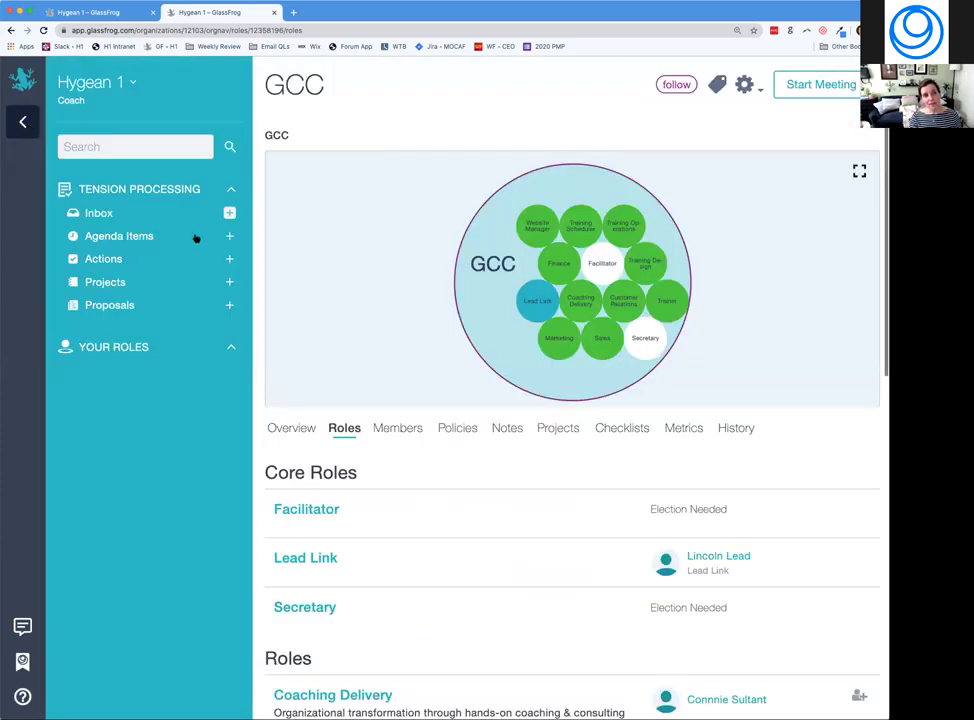
click(229, 212)
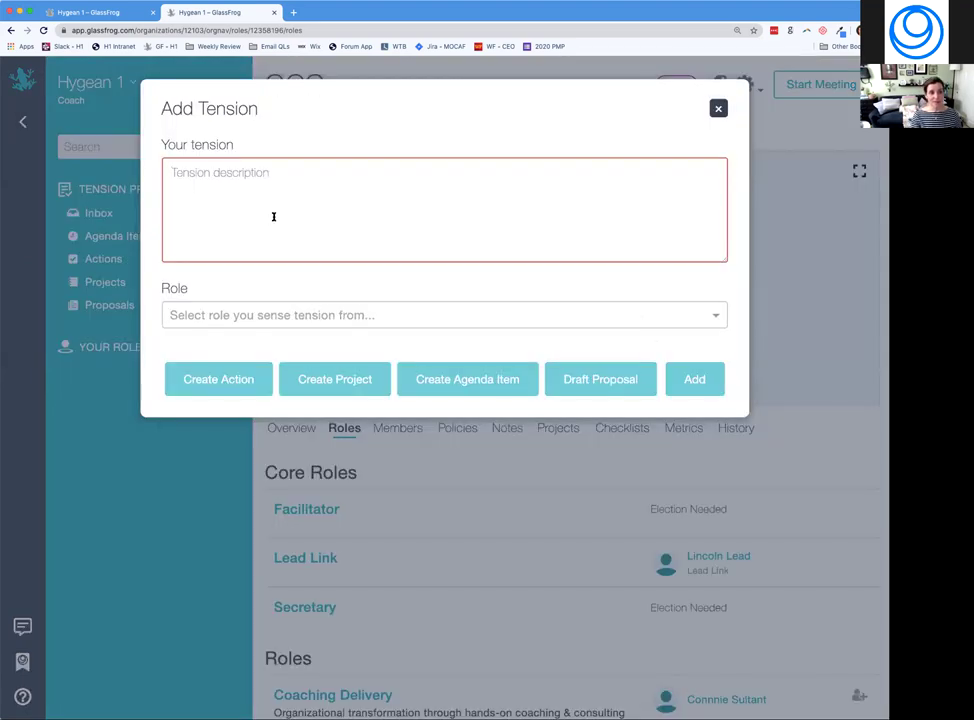
text(new tension)
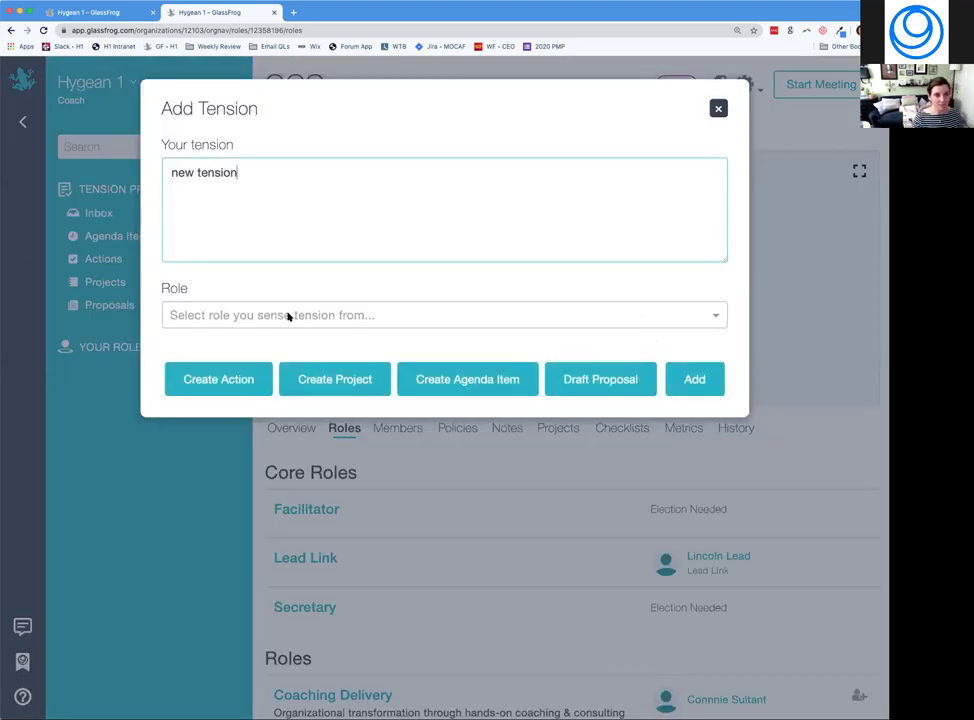
click(285, 316)
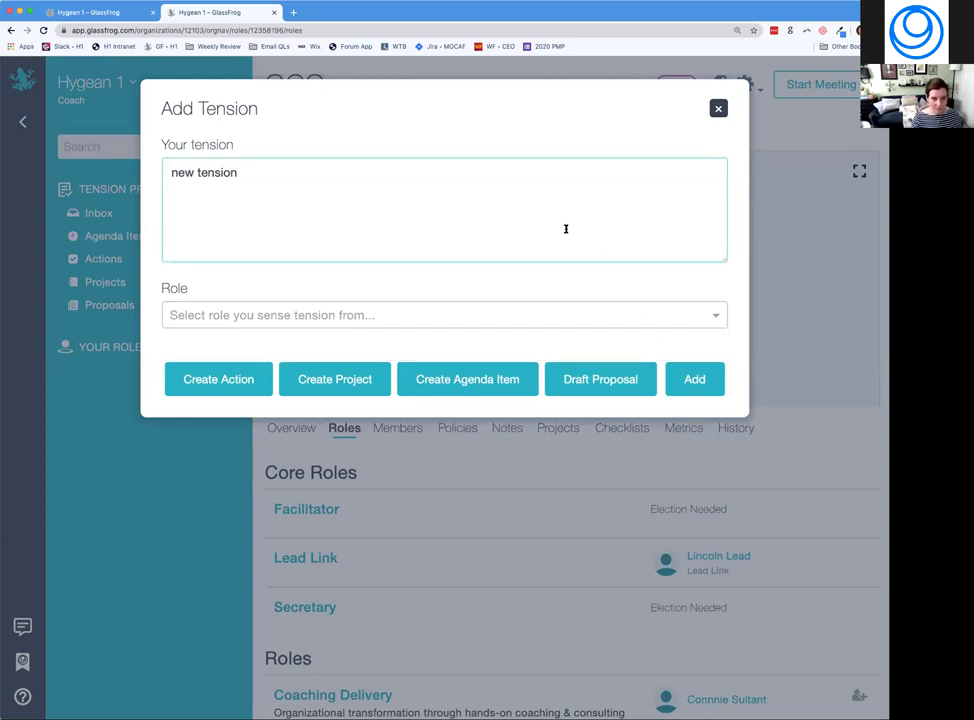
click(717, 107)
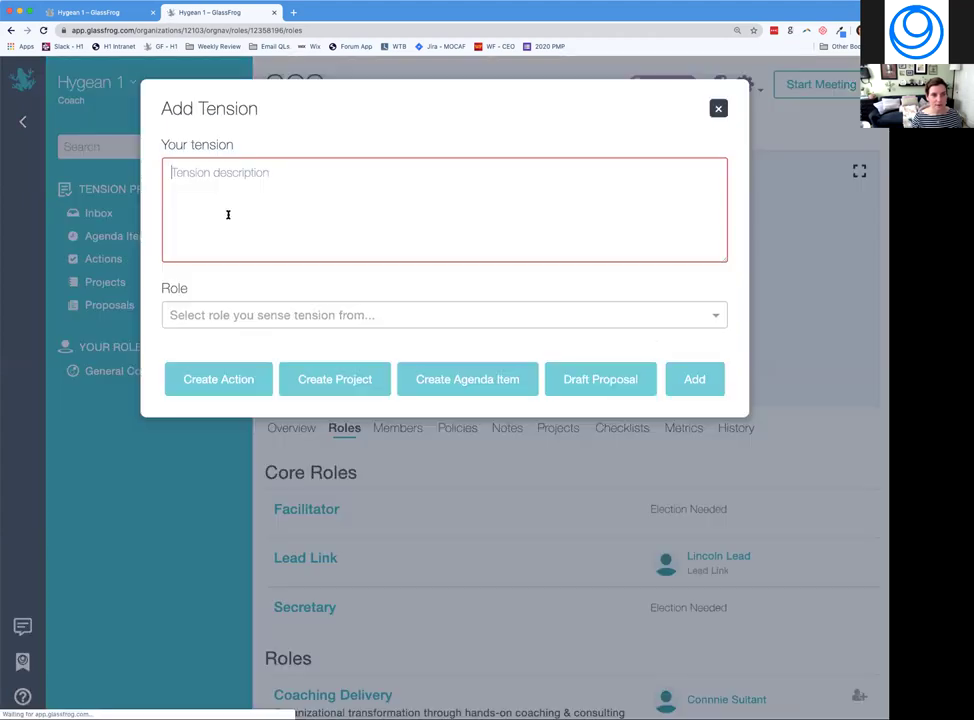
Start a Finance tension: 'People keep booking first class tickets. They are very pricey.'.
click(229, 215)
click(239, 315)
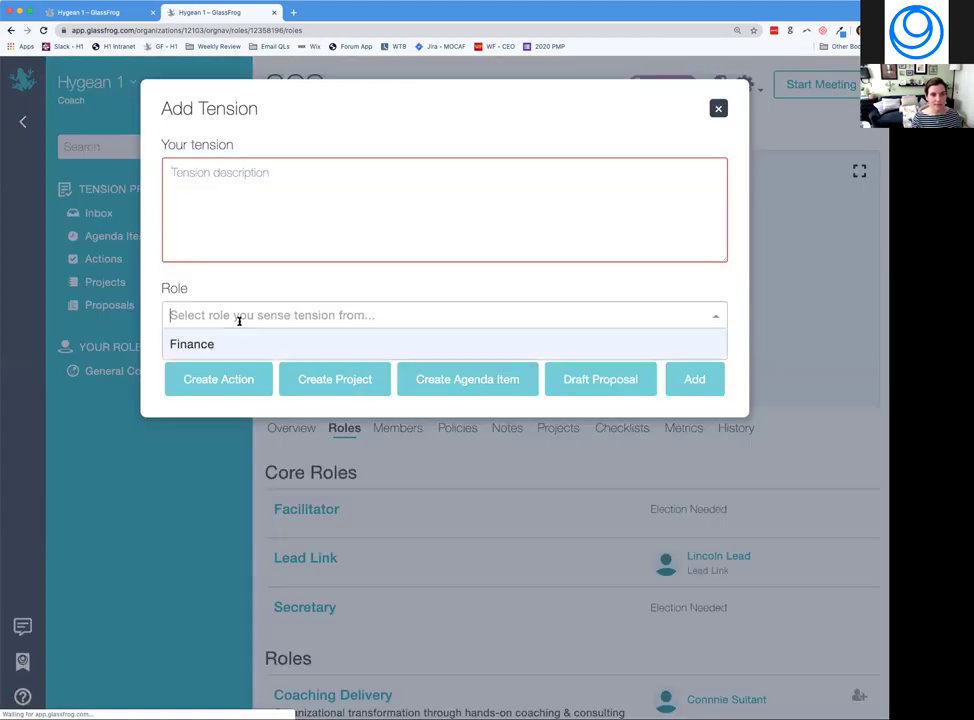
click(201, 344)
click(244, 206)
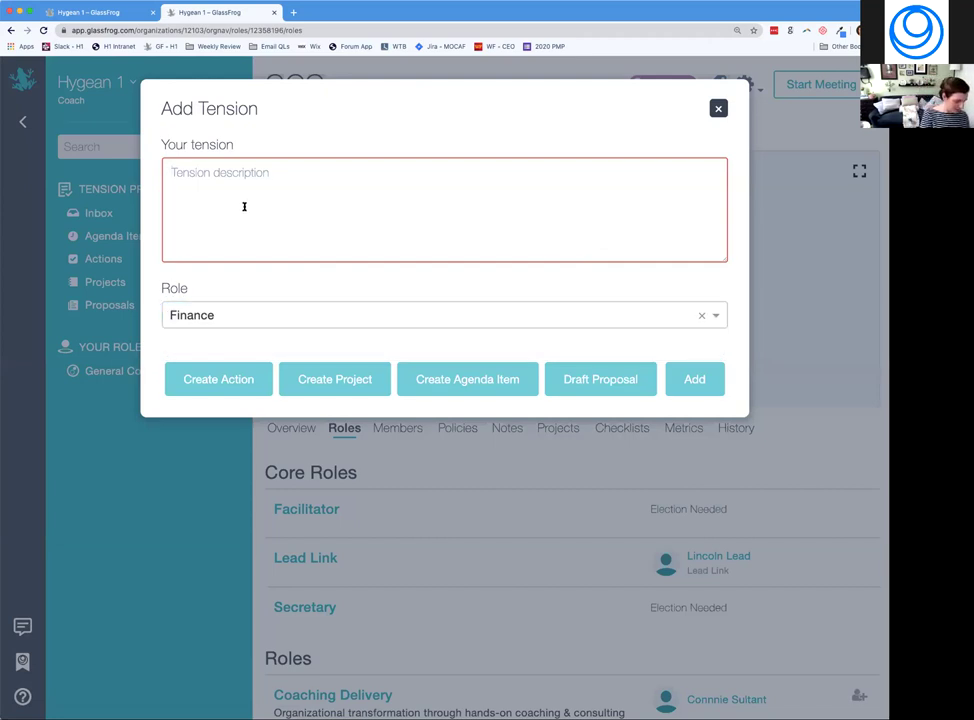
text(P)
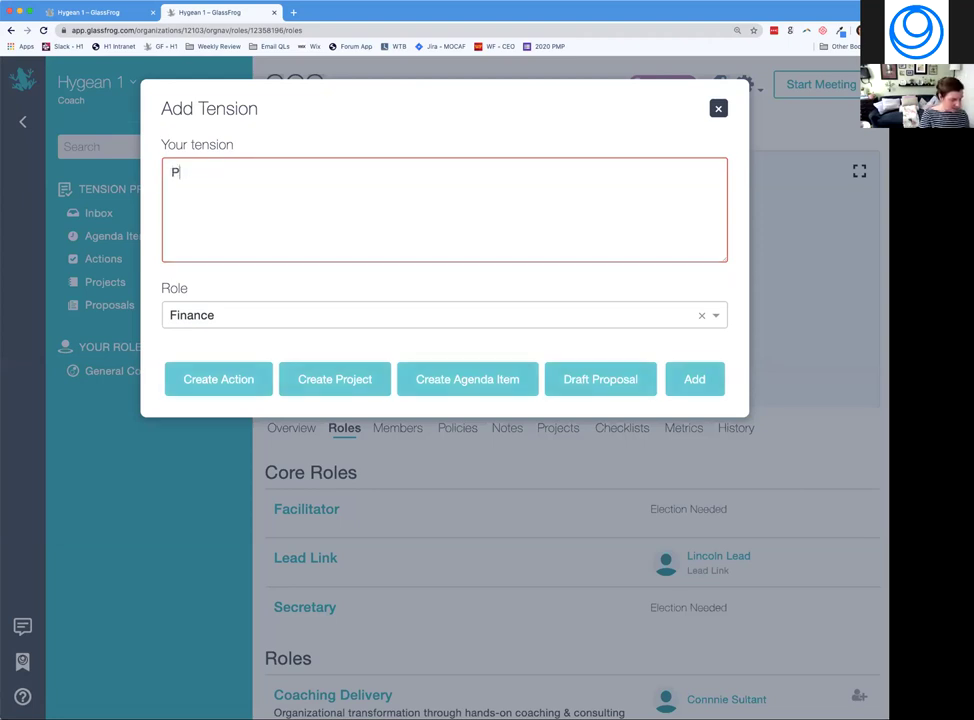
text(eople keep )
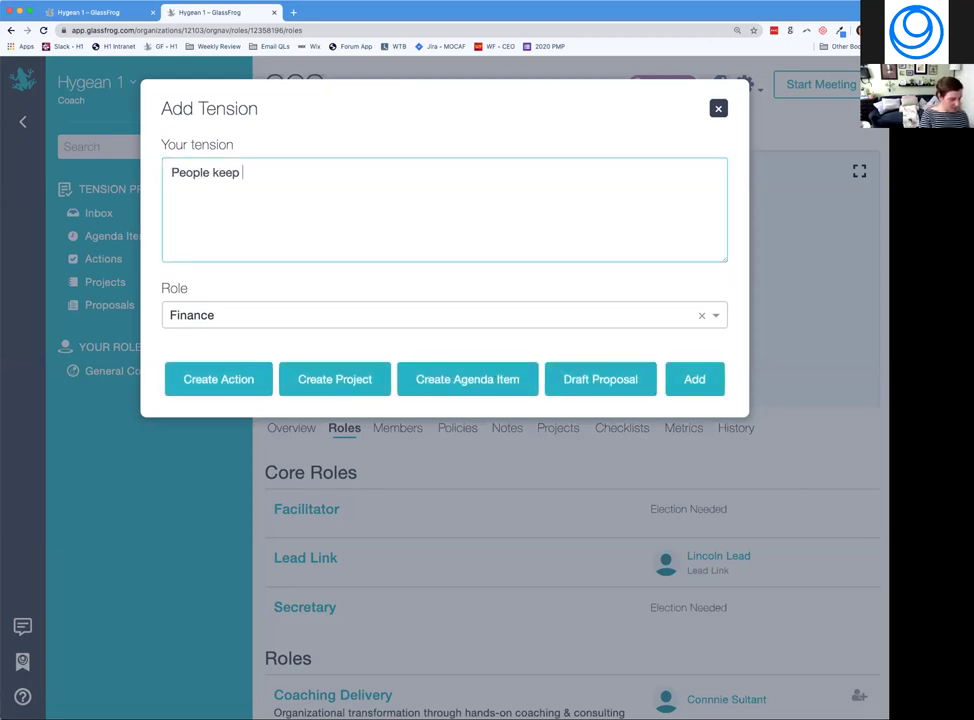
text(booking first )
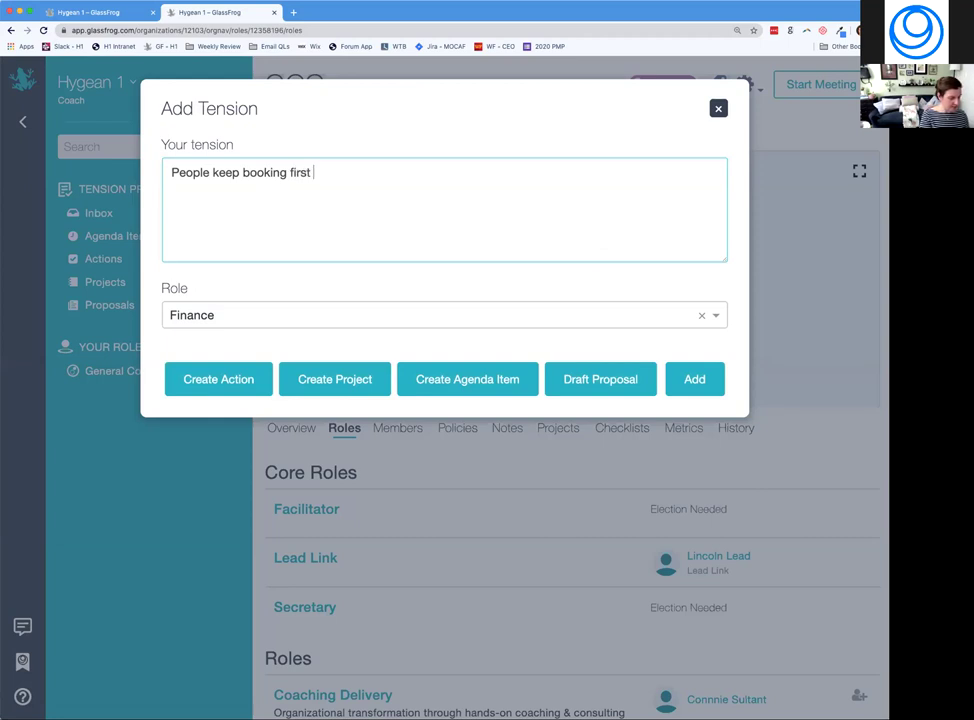
text(class tickets)
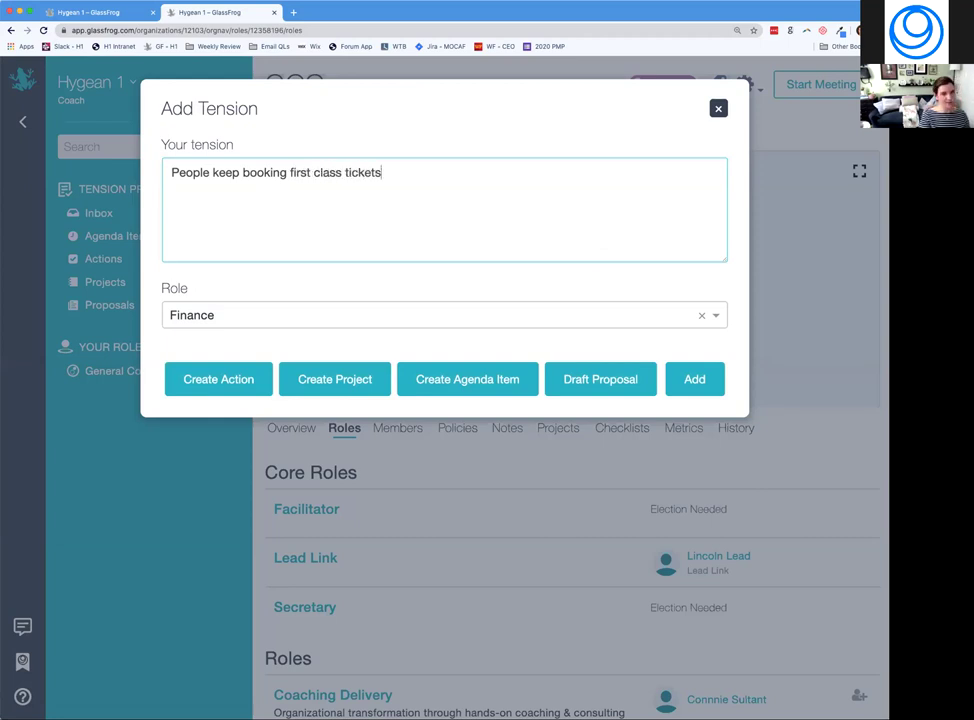
text(. They are )
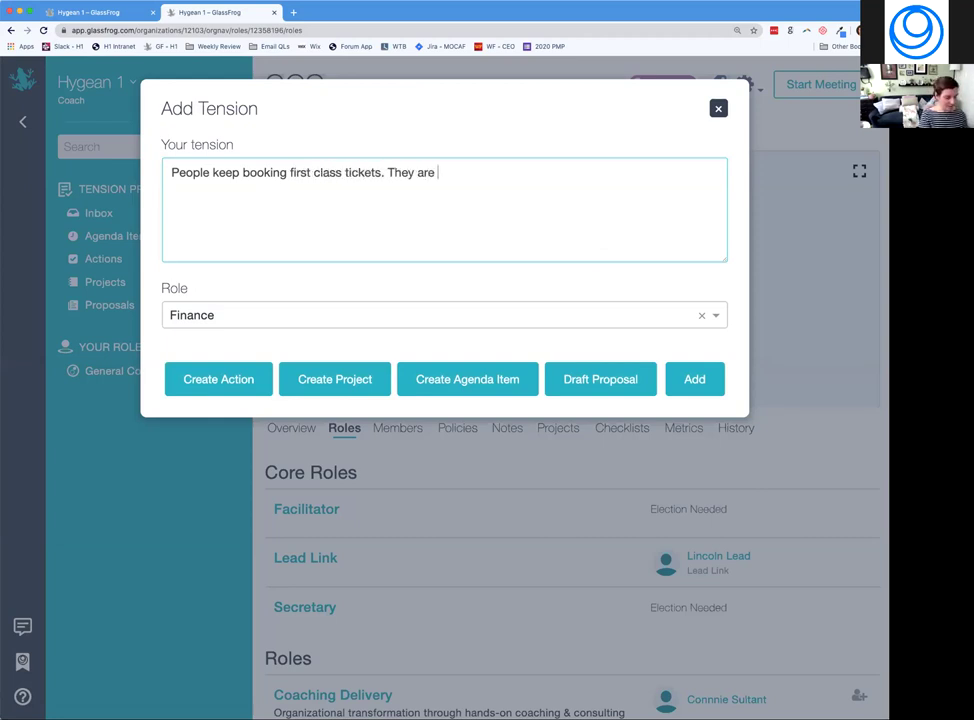
text(very pricey.)
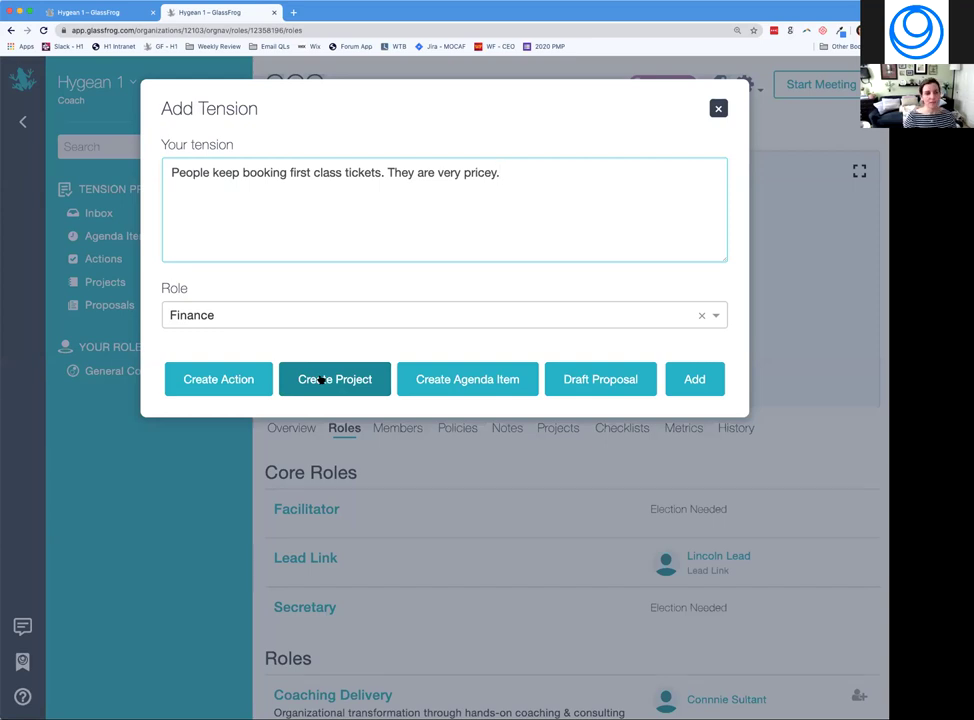
Draft a Finance project 'Cost difference between first class and coach investigated' with accountability Not specified.
click(320, 380)
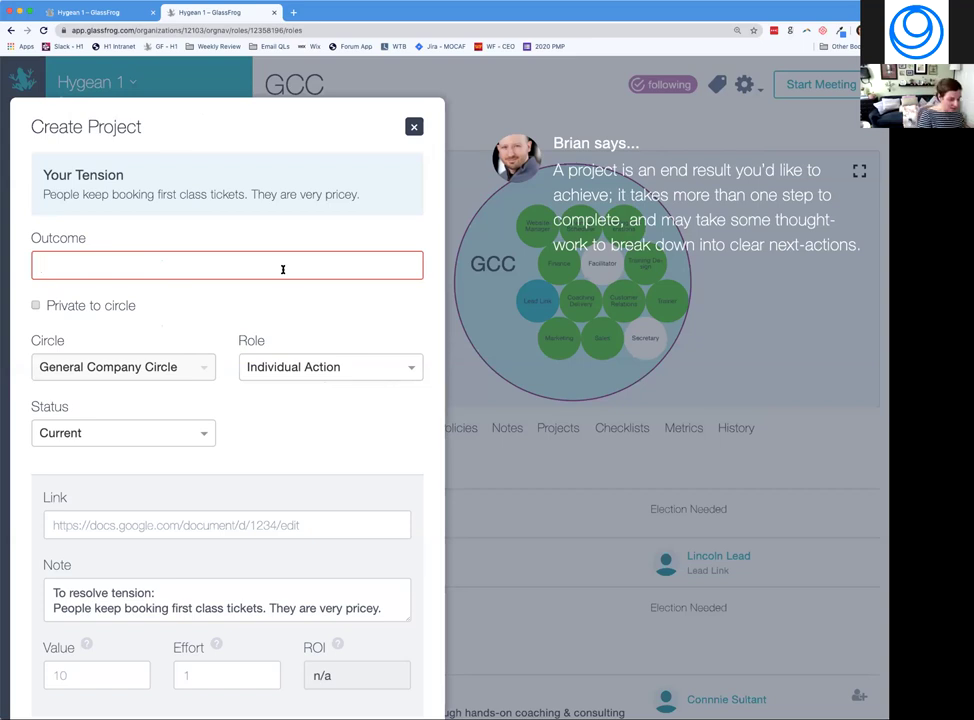
text(Cost difference between first calss)
key(BackSpace)
key(BackSpace)
key(BackSpace)
key(BackSpace)
key(BackSpace)
text(lass and coach investigated)
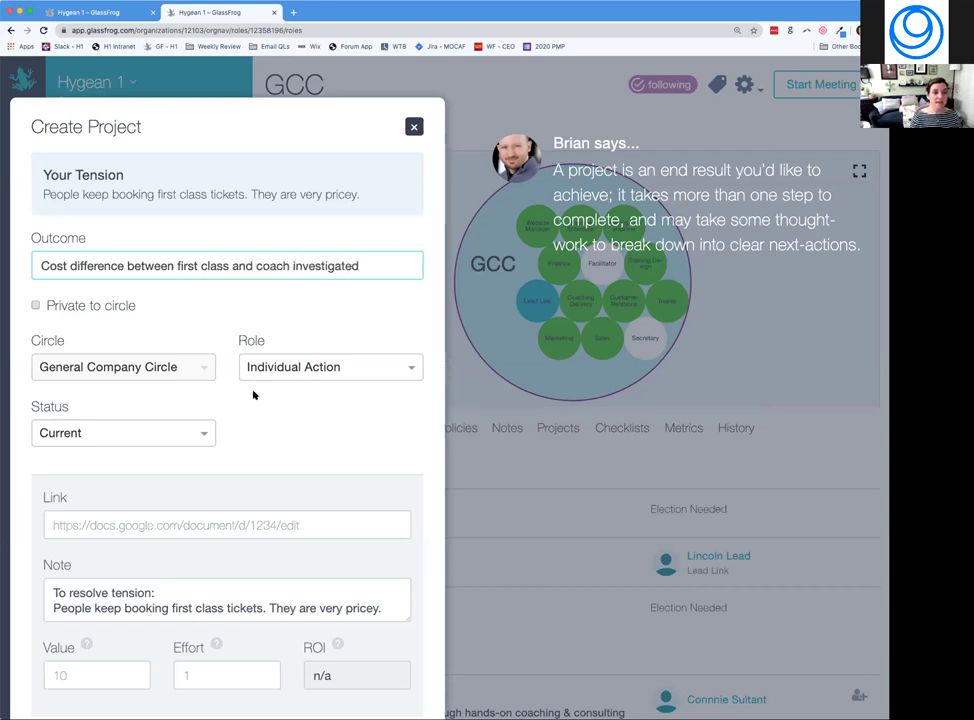
click(275, 372)
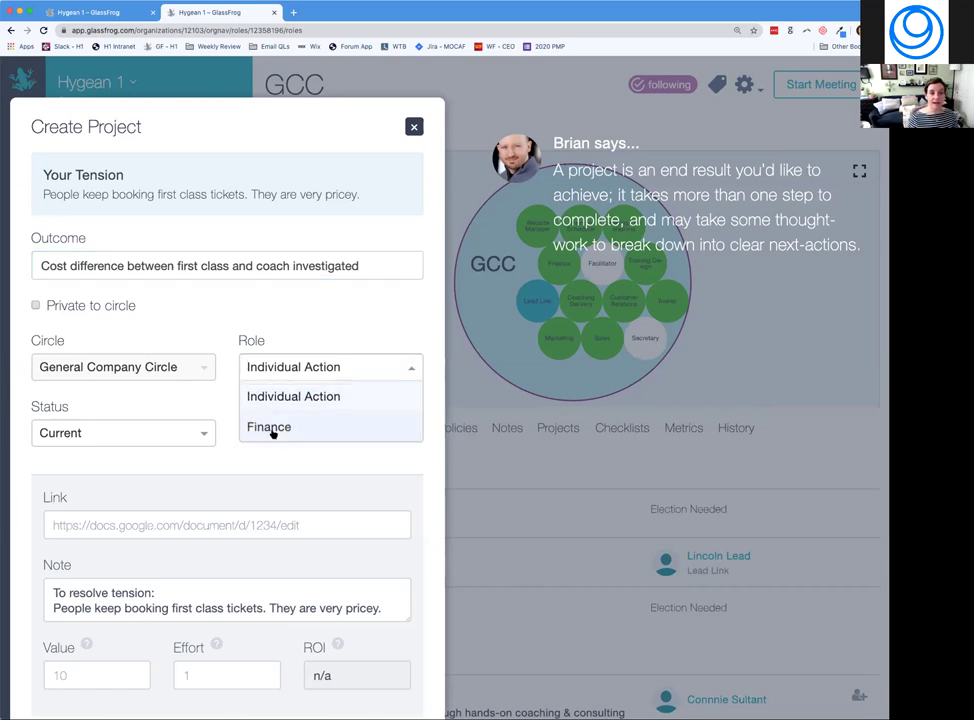
click(270, 427)
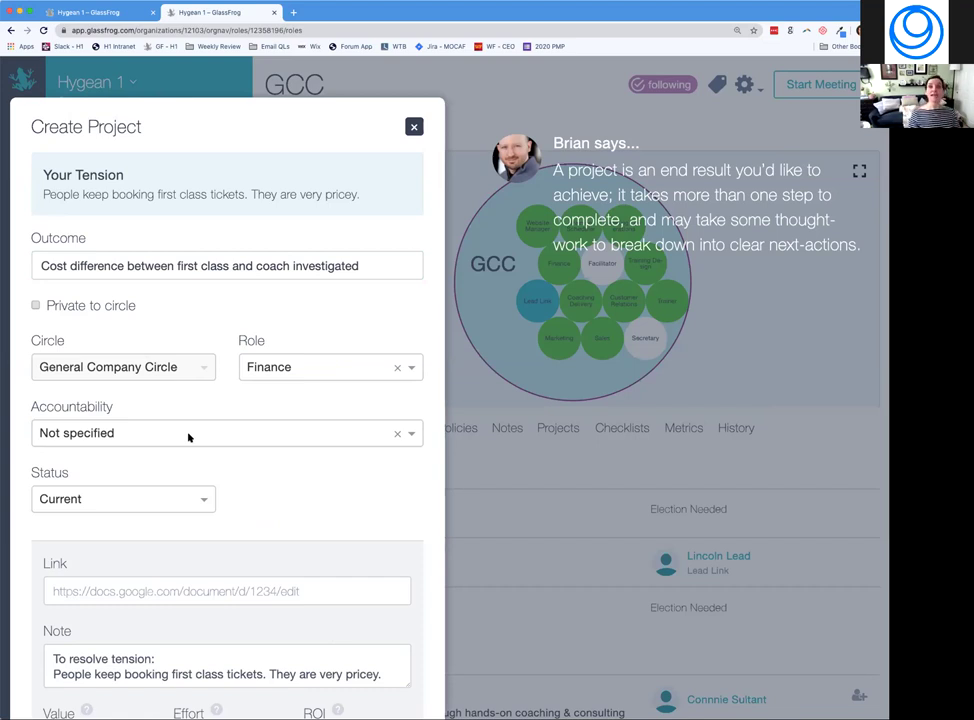
click(188, 435)
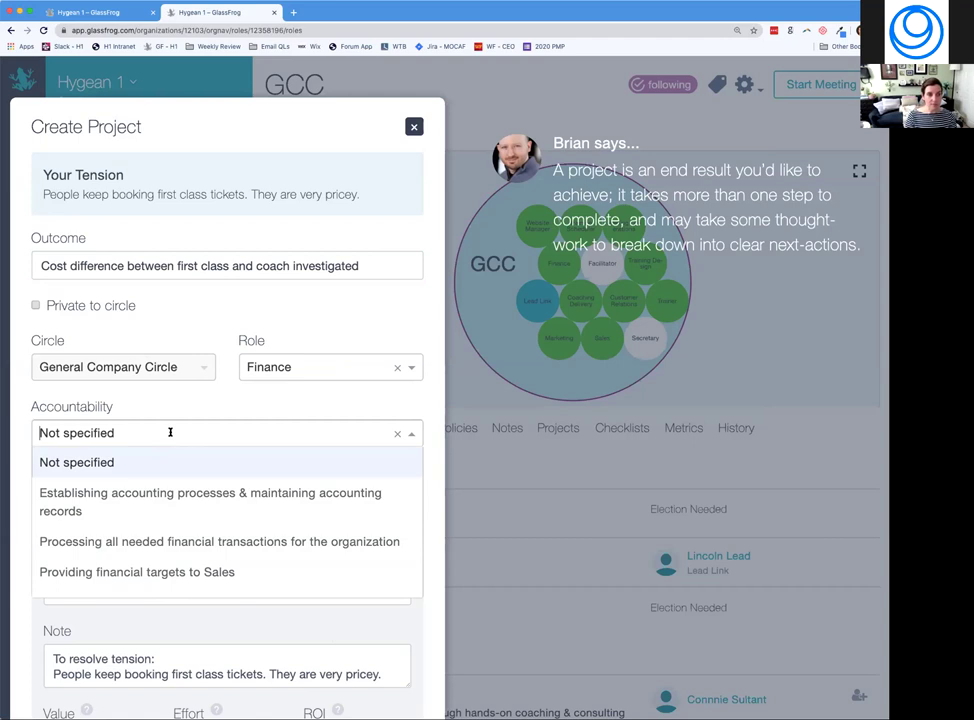
click(194, 412)
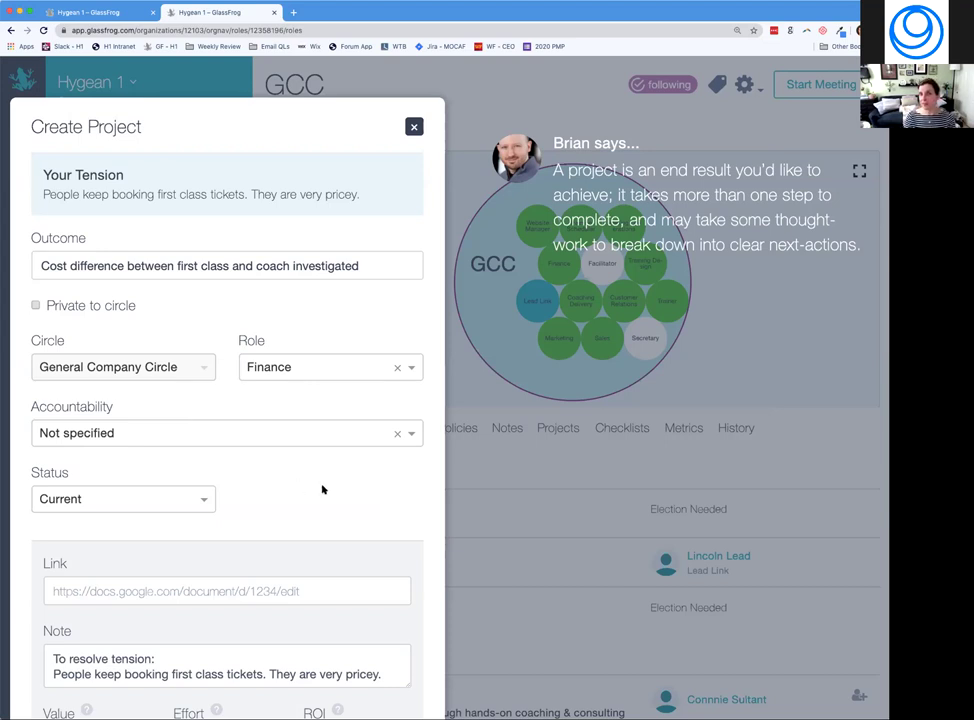
Review the Link and Note fields, then create the Finance cost-difference project.
scroll(322, 489, down, 1)
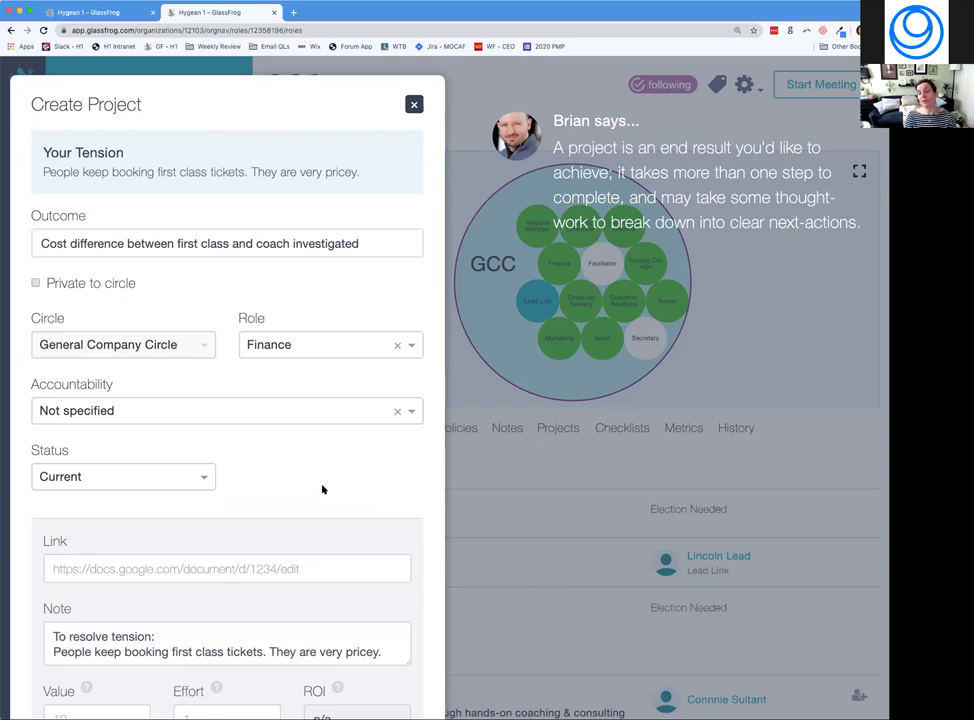
scroll(322, 489, down, 2)
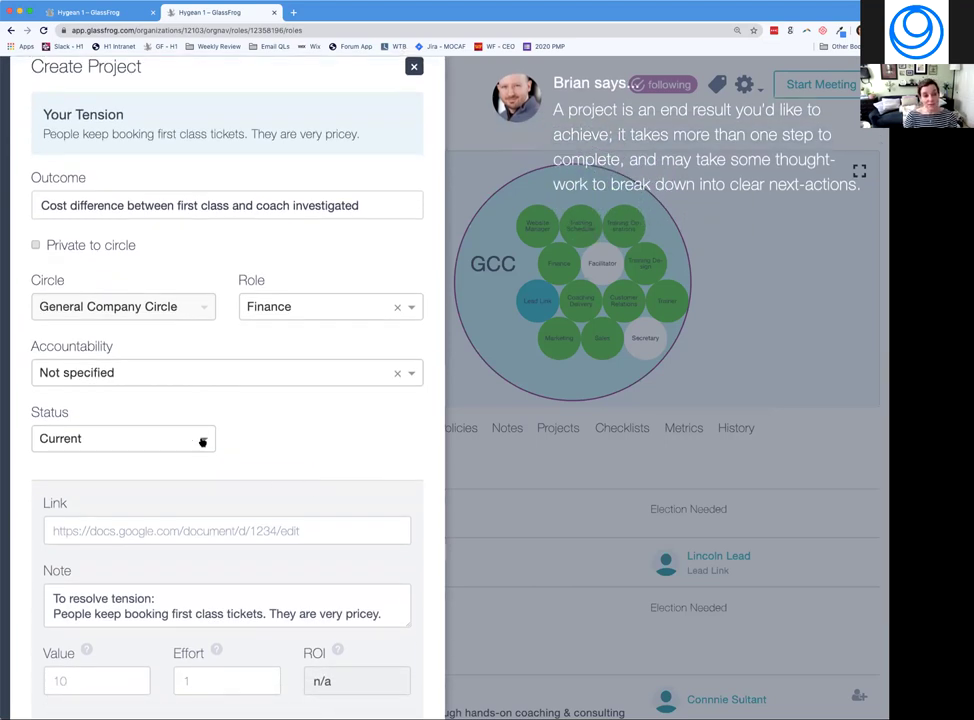
click(241, 529)
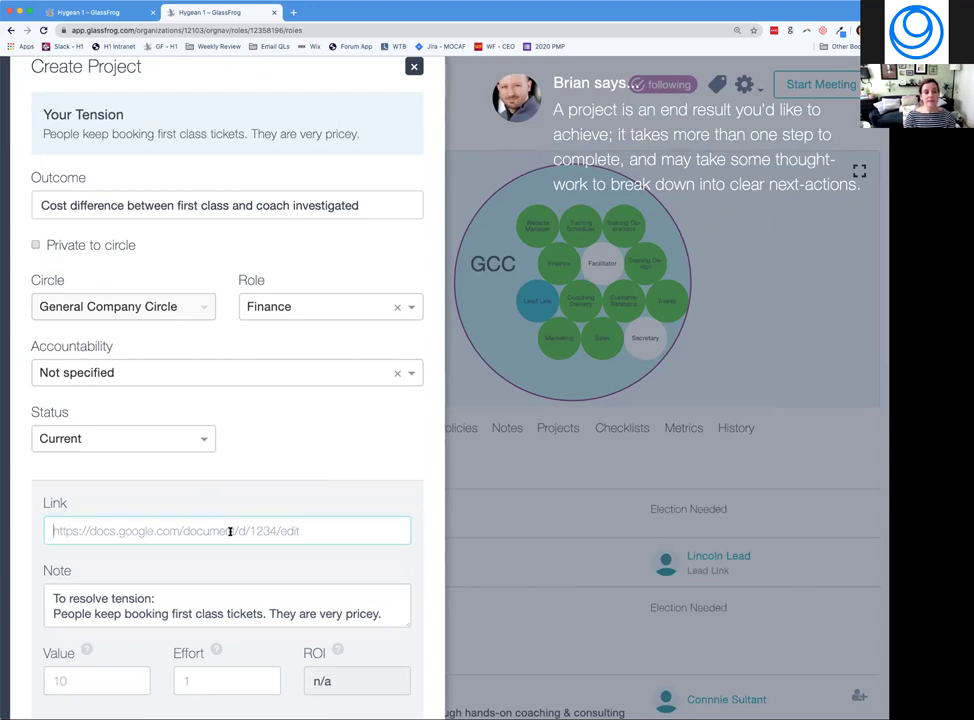
scroll(230, 531, down, 3)
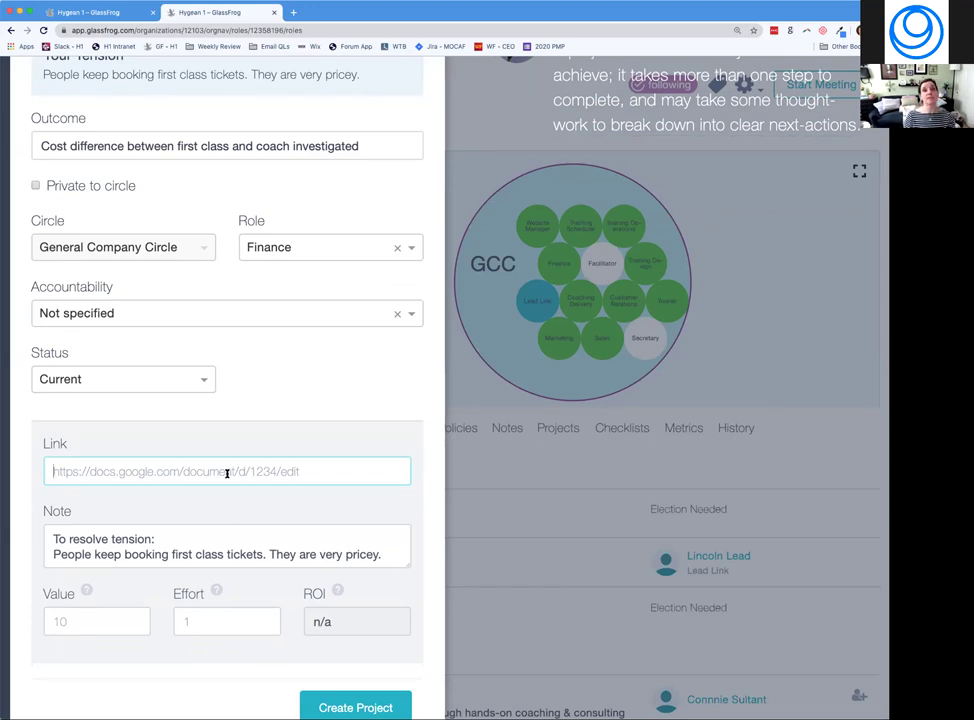
click(140, 541)
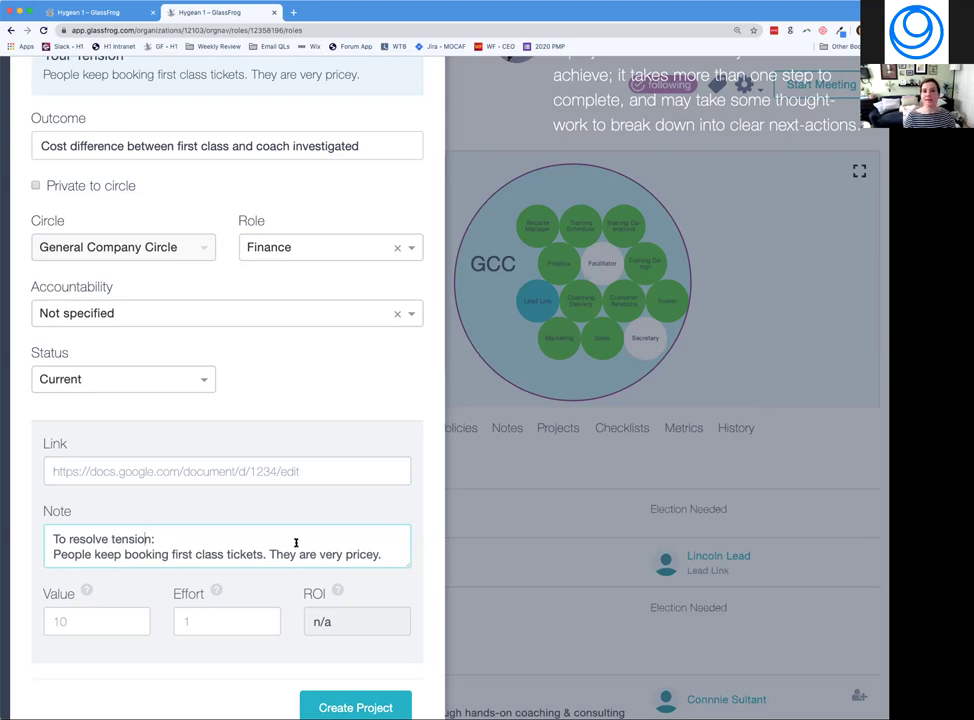
scroll(296, 543, down, 3)
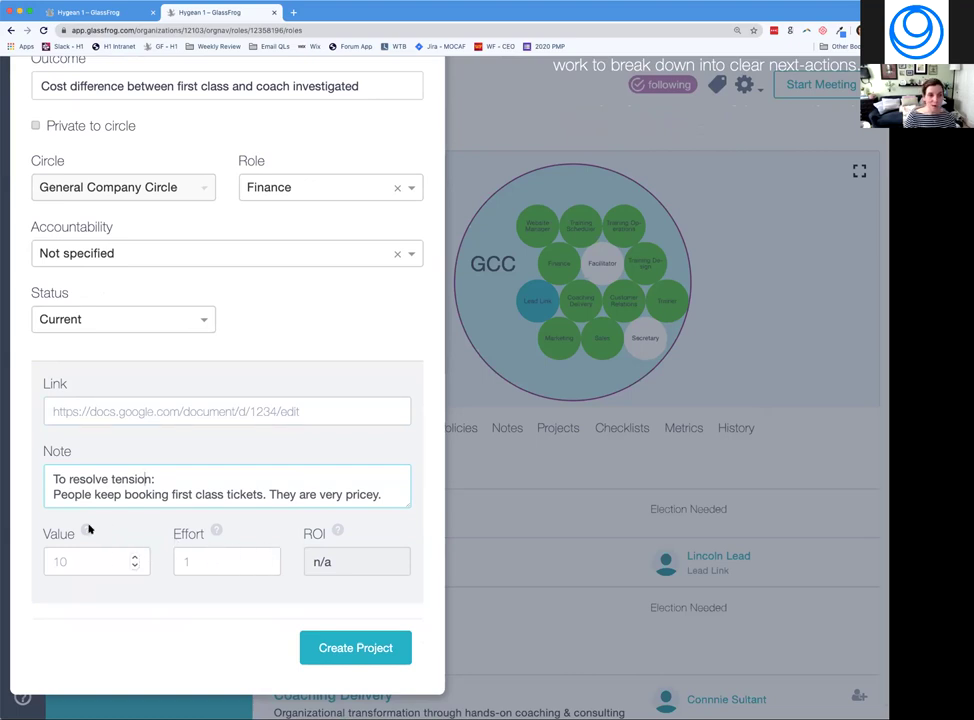
mouse_move(86, 530)
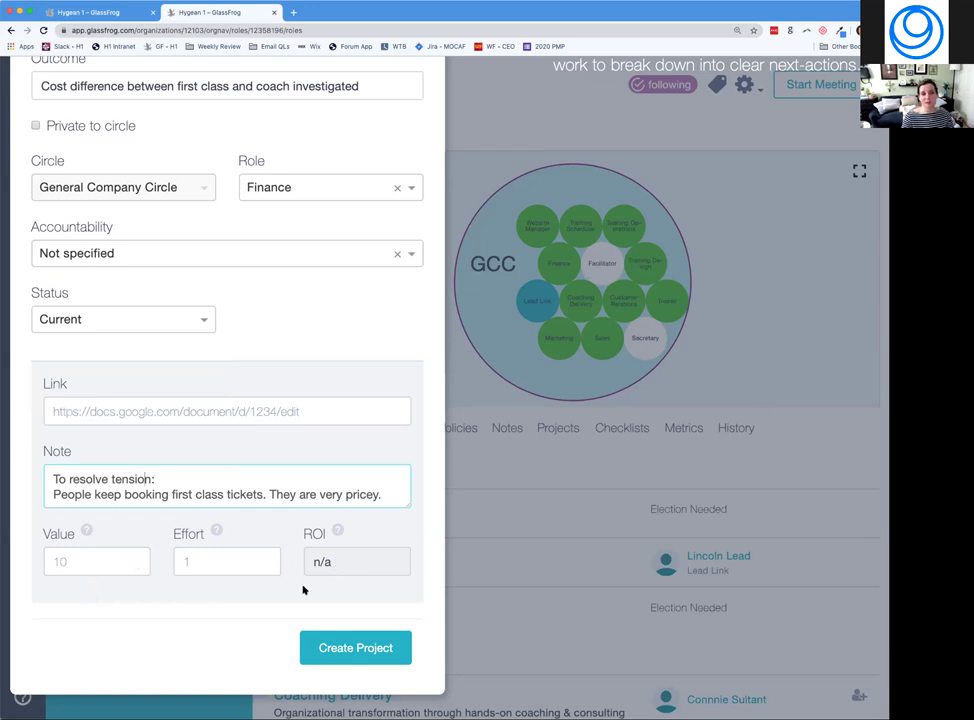
click(332, 650)
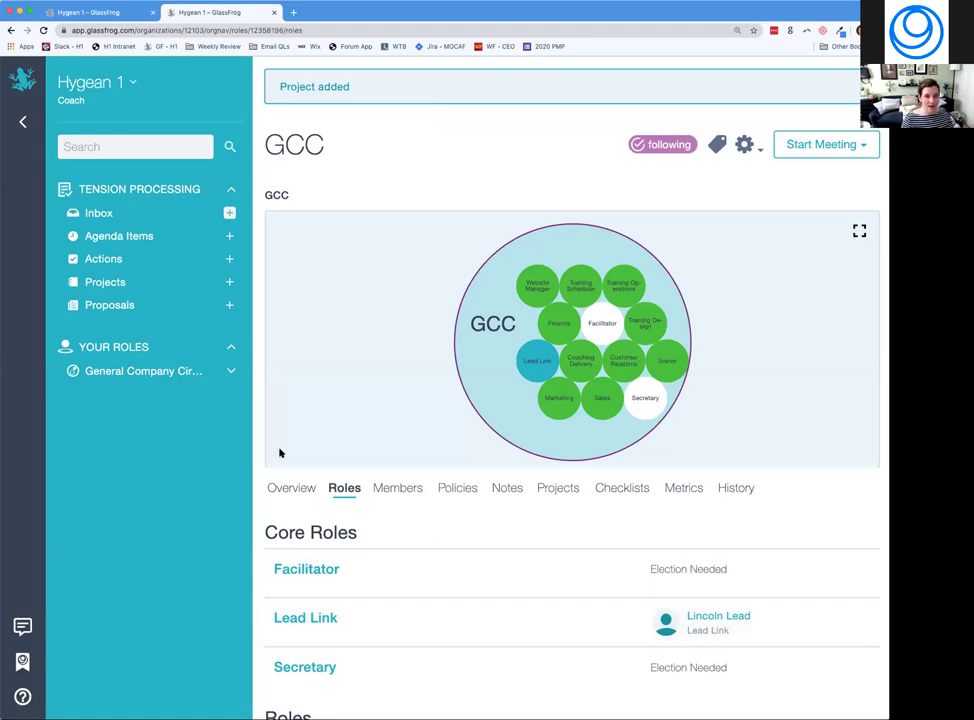
Check the Actions list, then return to Projects to see the Finance cost-difference project.
click(127, 286)
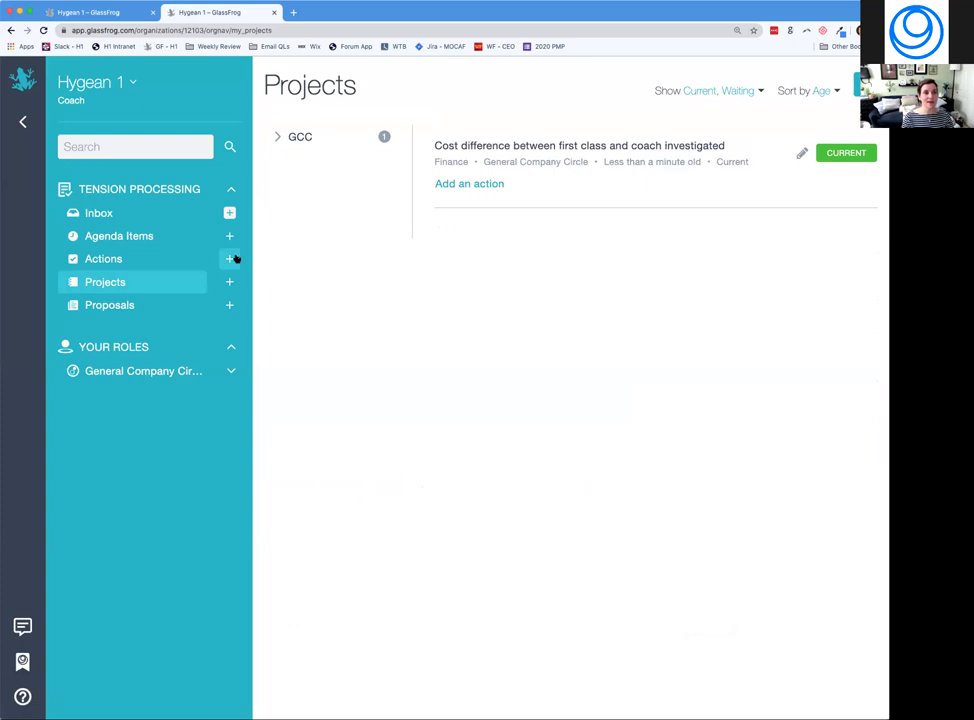
click(145, 263)
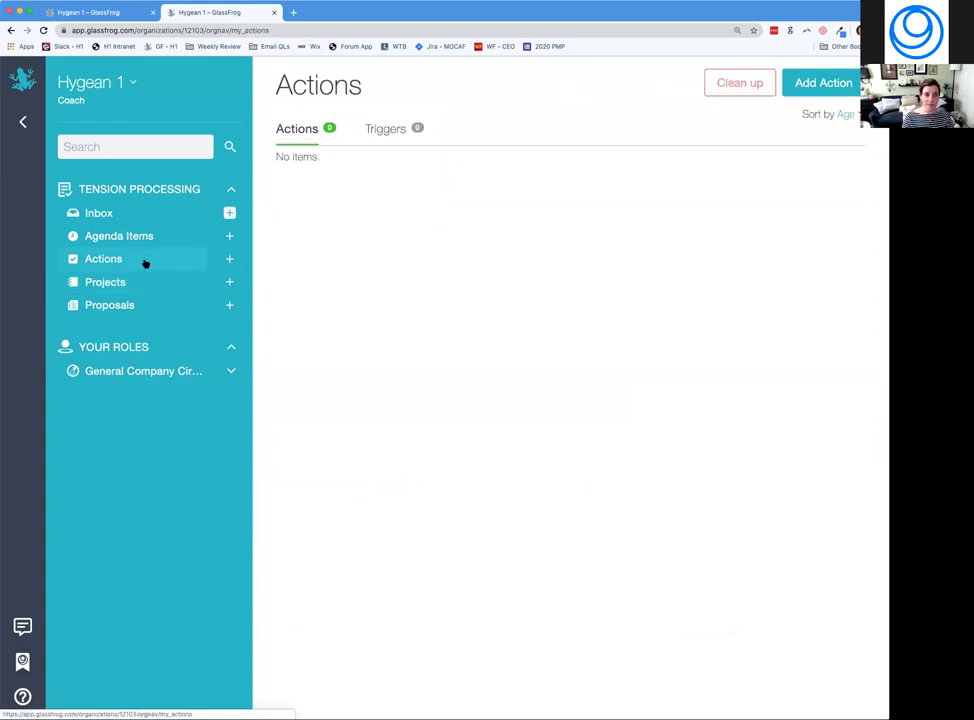
click(130, 283)
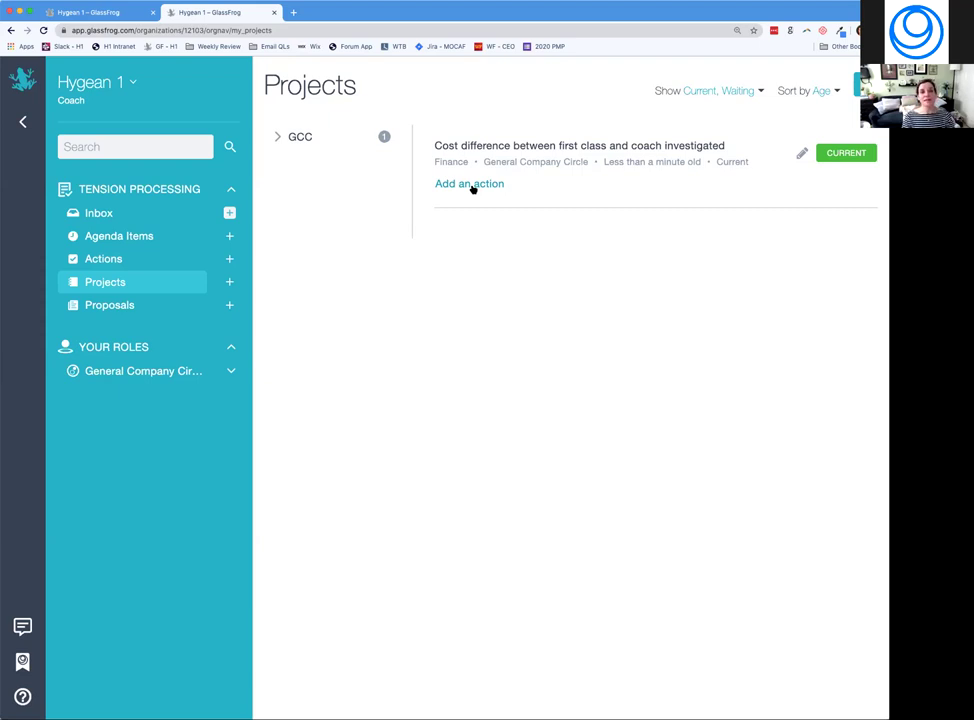
Add the action 'pull credit card data' to the cost-difference project.
click(472, 186)
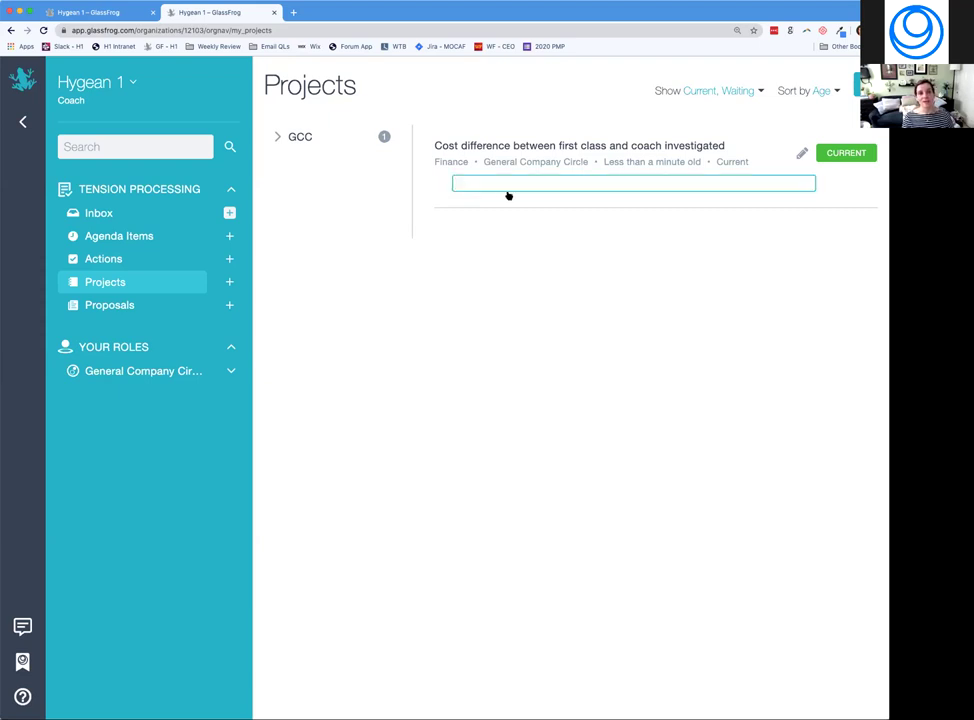
text(research)
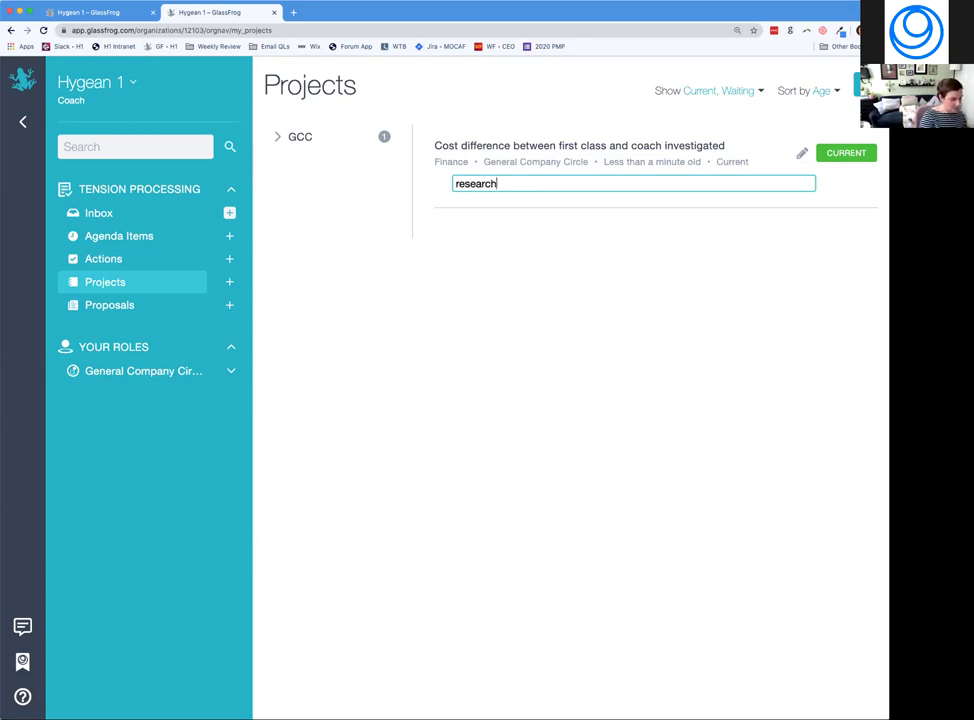
text( t)
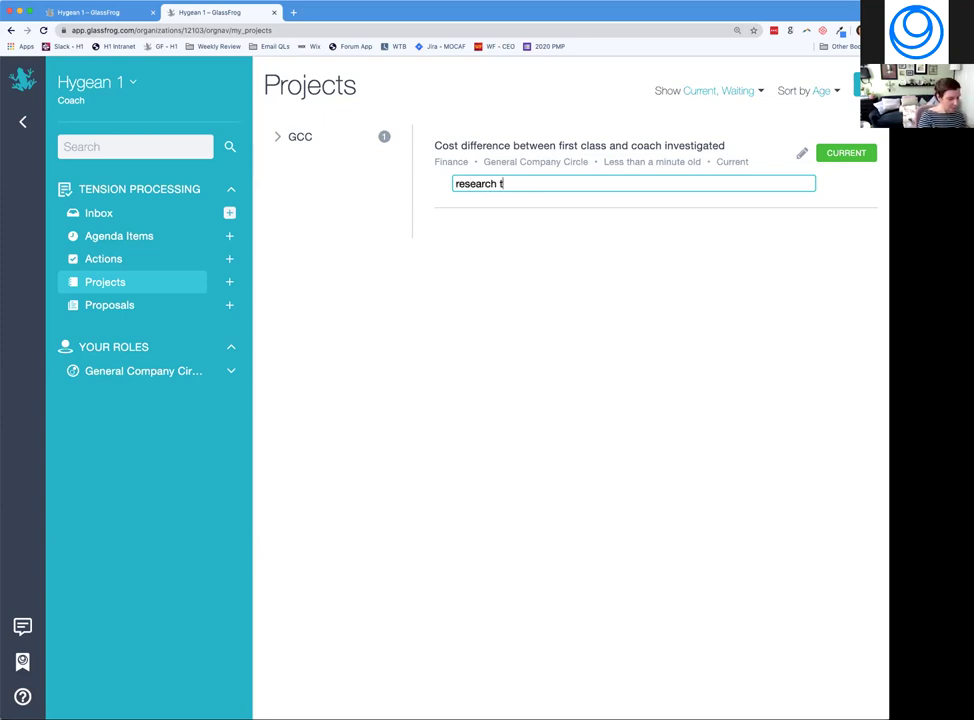
text(icket purches)
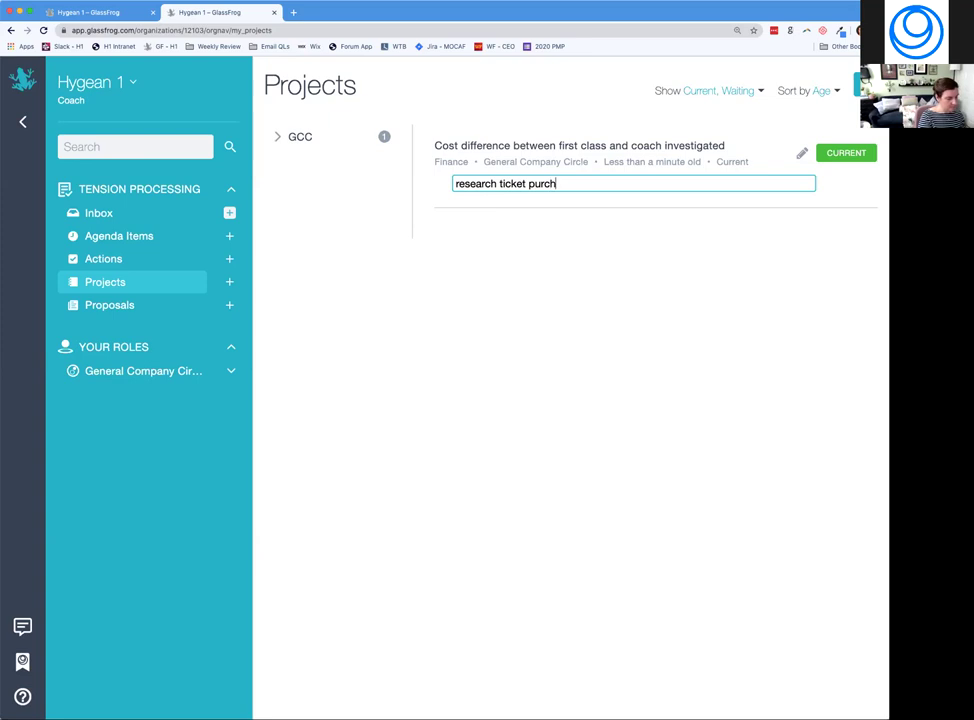
key(BackSpace)
key(BackSpace)
key(BackSpace)
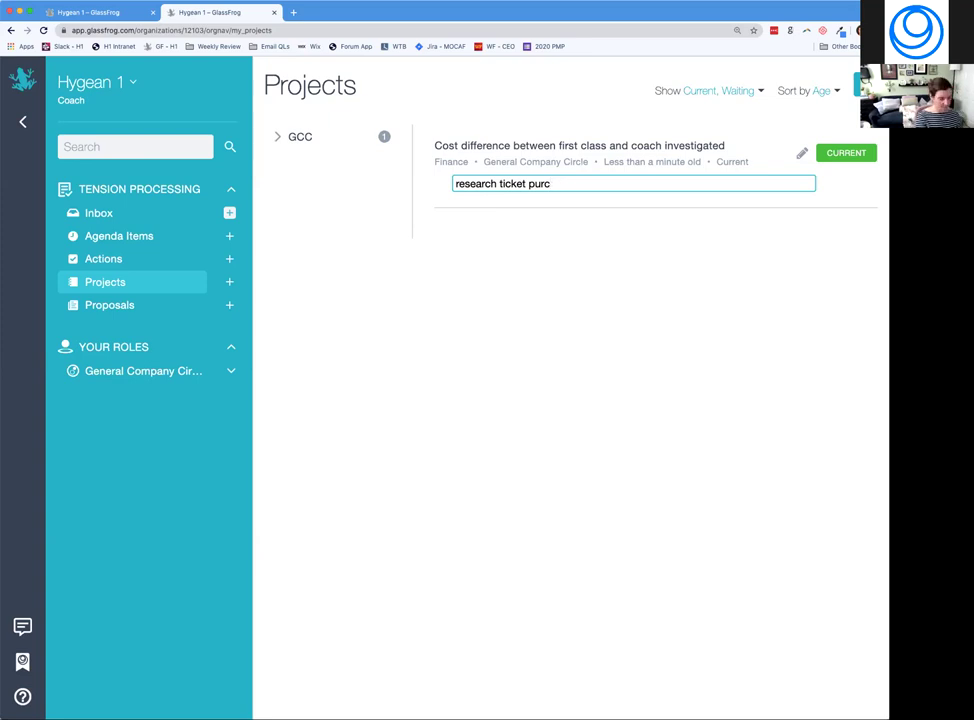
text(chases)
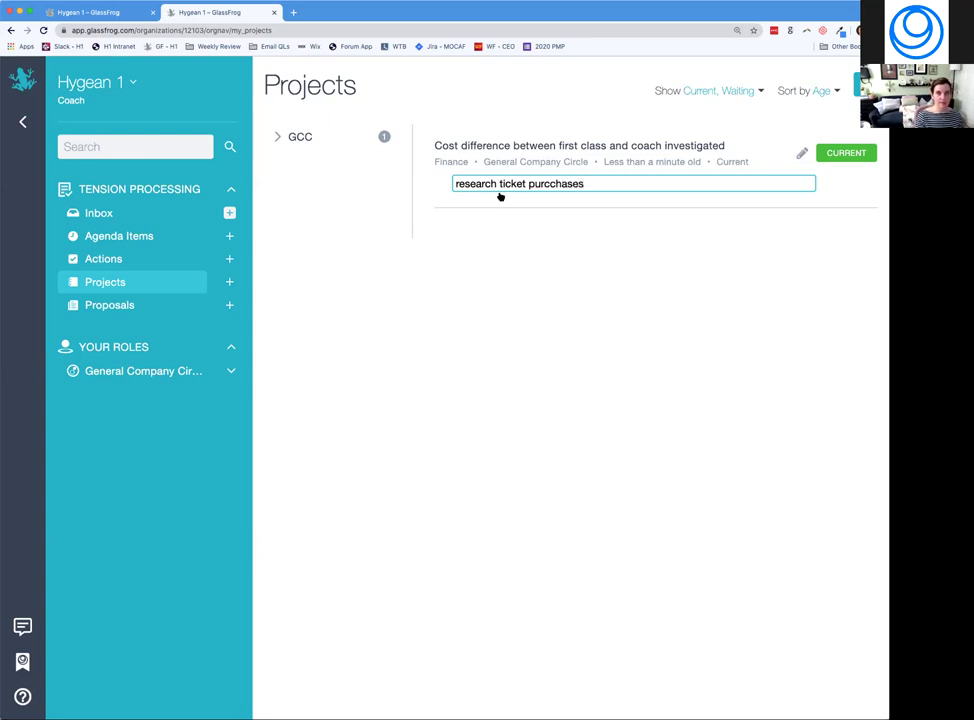
click(549, 185)
key(BackSpace)
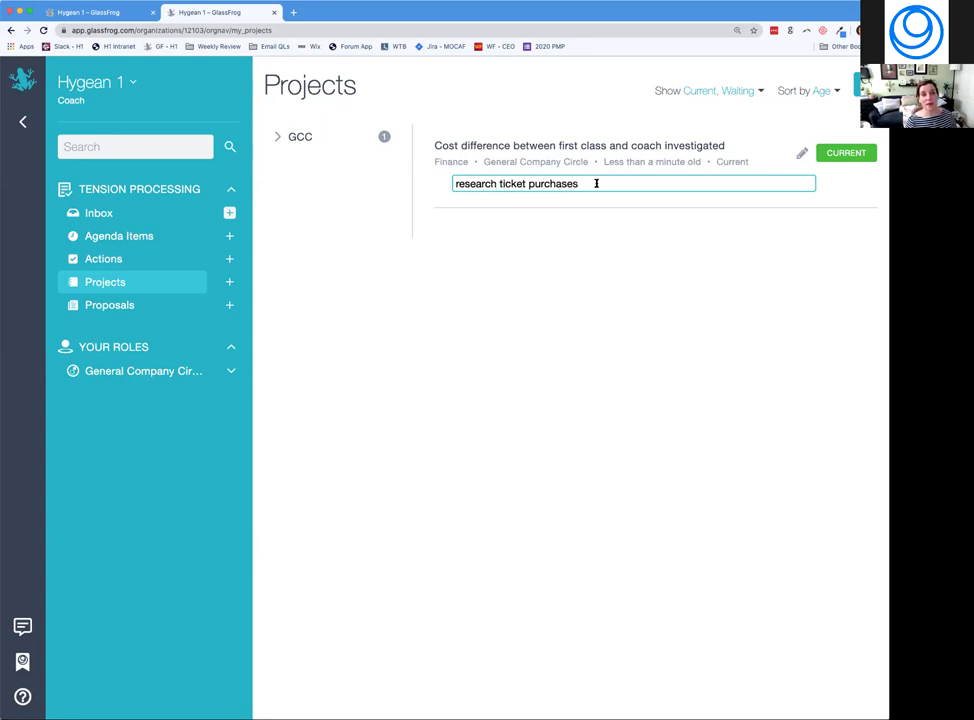
drag(578, 183, 421, 178)
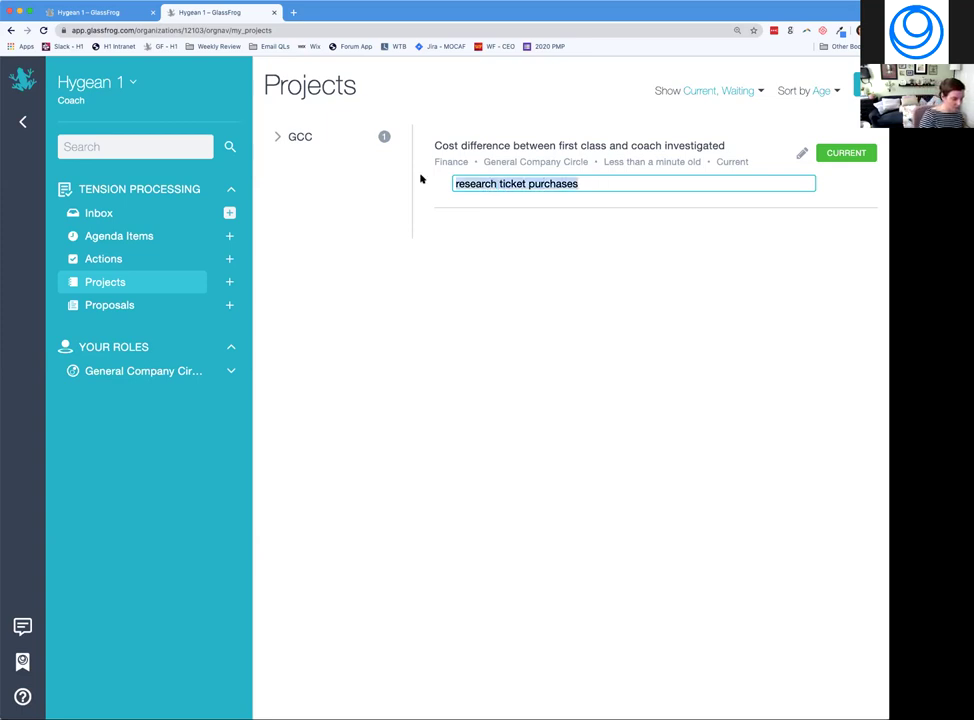
text(pull credit )
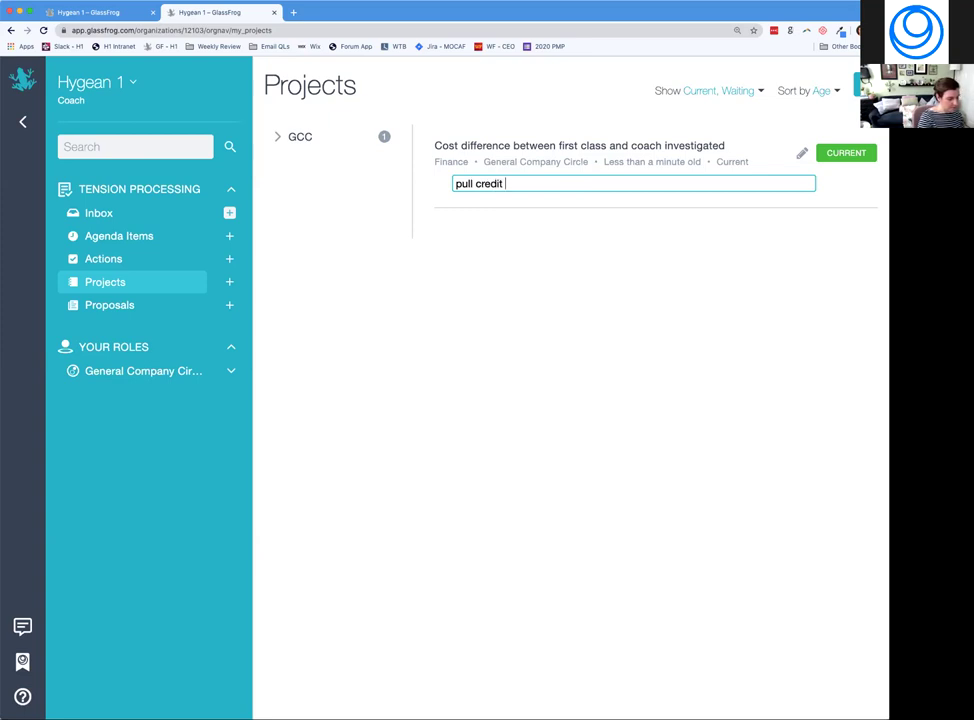
text(card data)
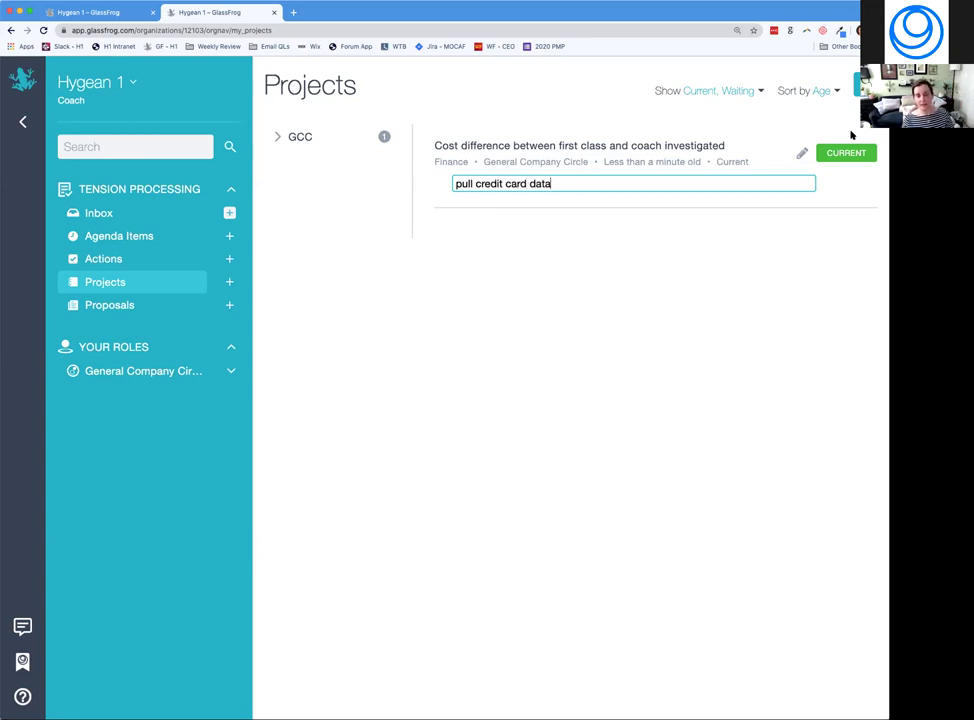
key(Return)
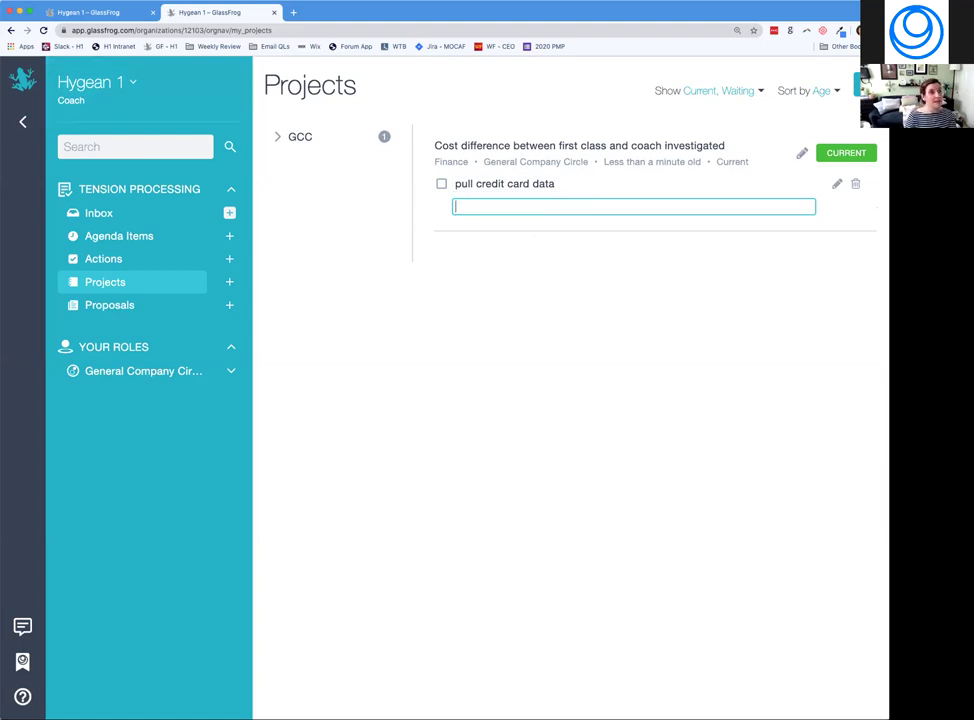
key(Escape)
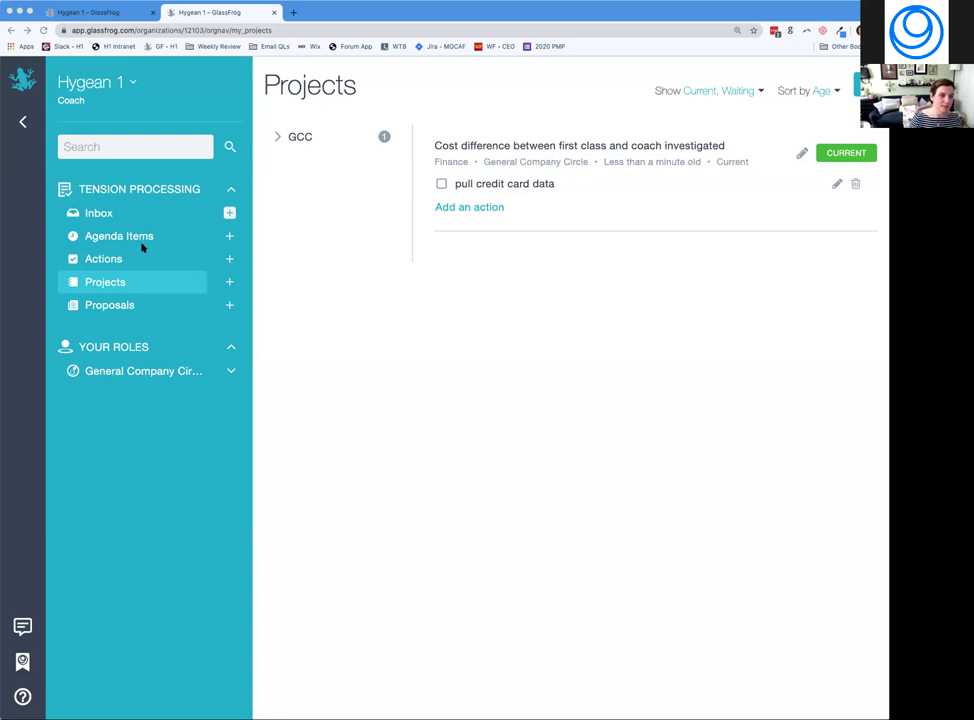
Add a Finance agenda item with tension 'ticket pricing', marked as Governance.
click(230, 236)
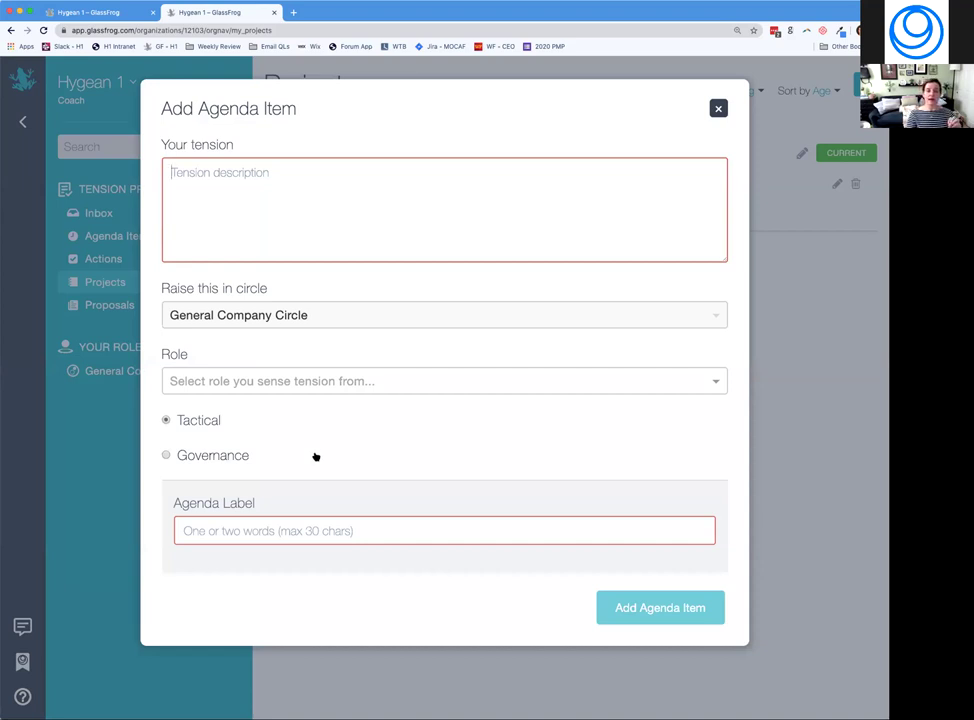
click(213, 210)
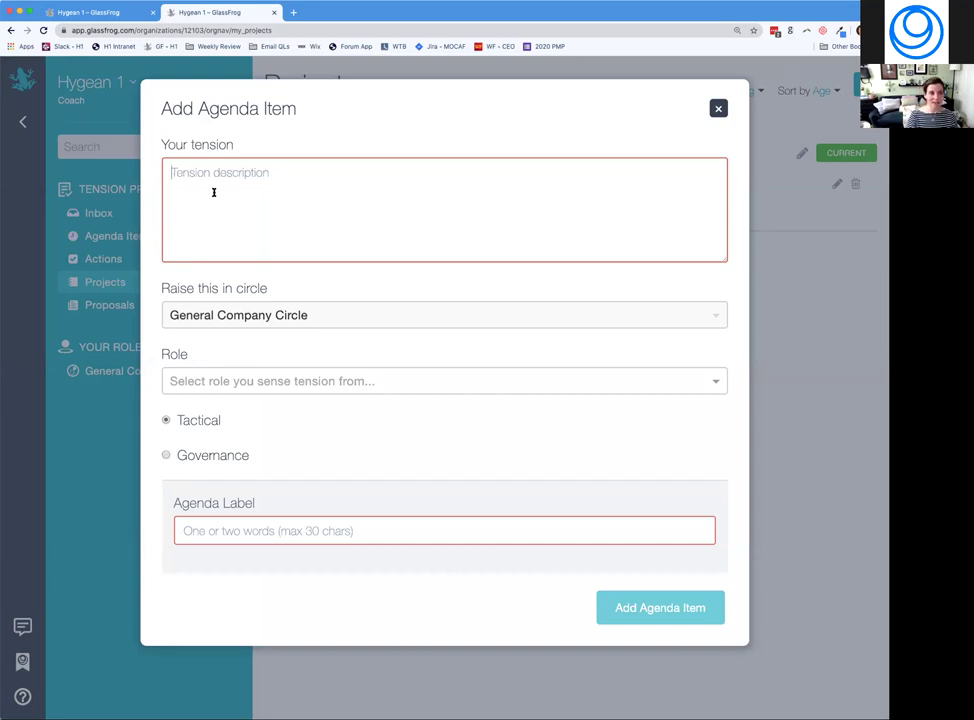
text(new tension)
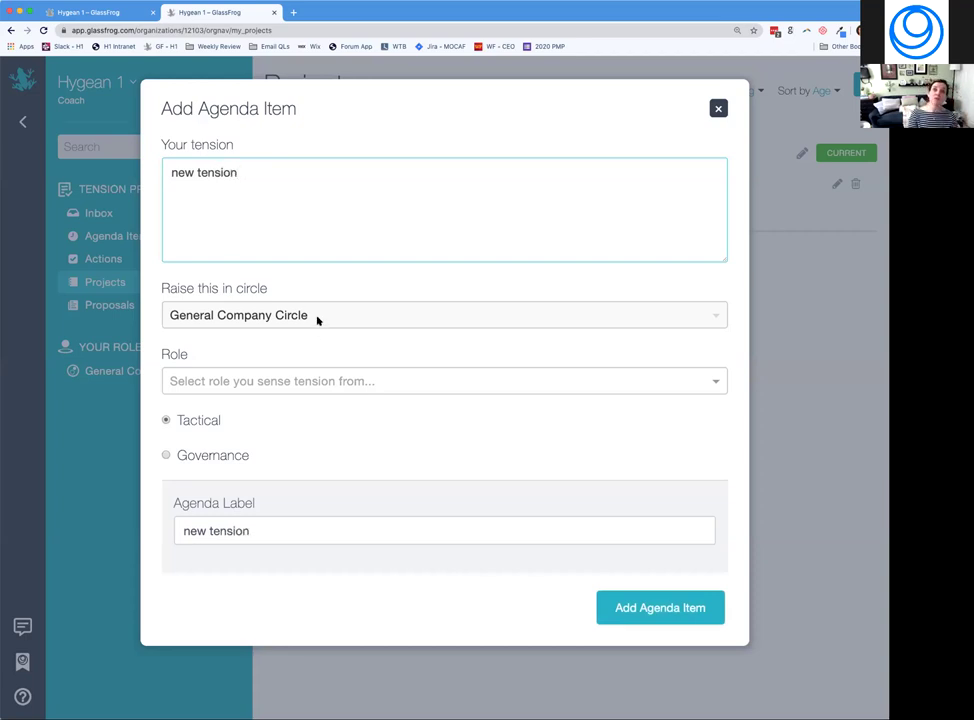
click(257, 380)
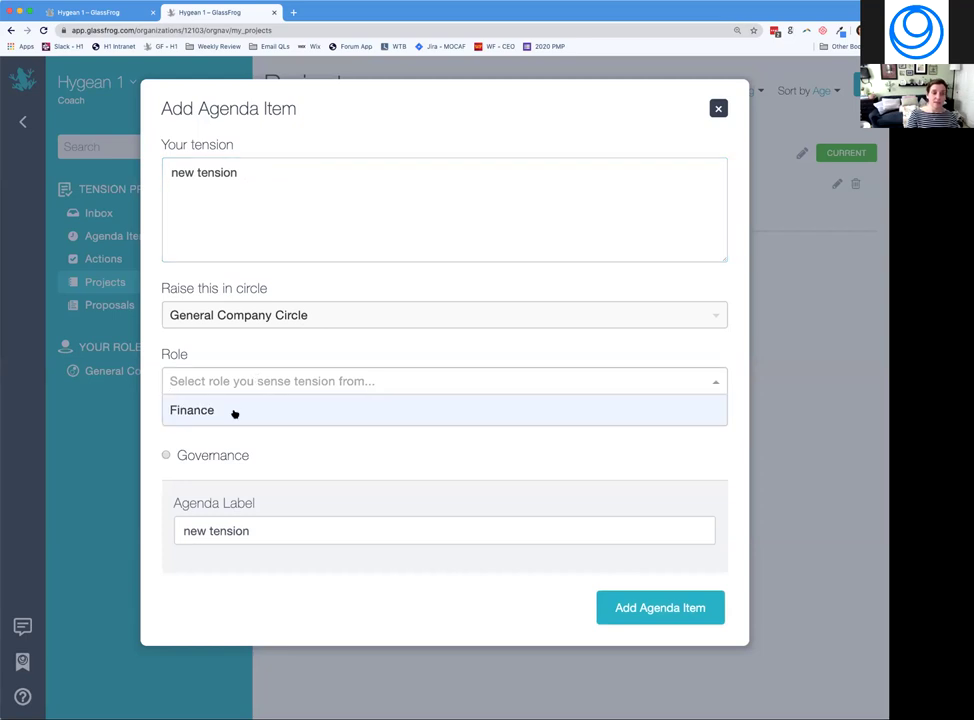
click(234, 411)
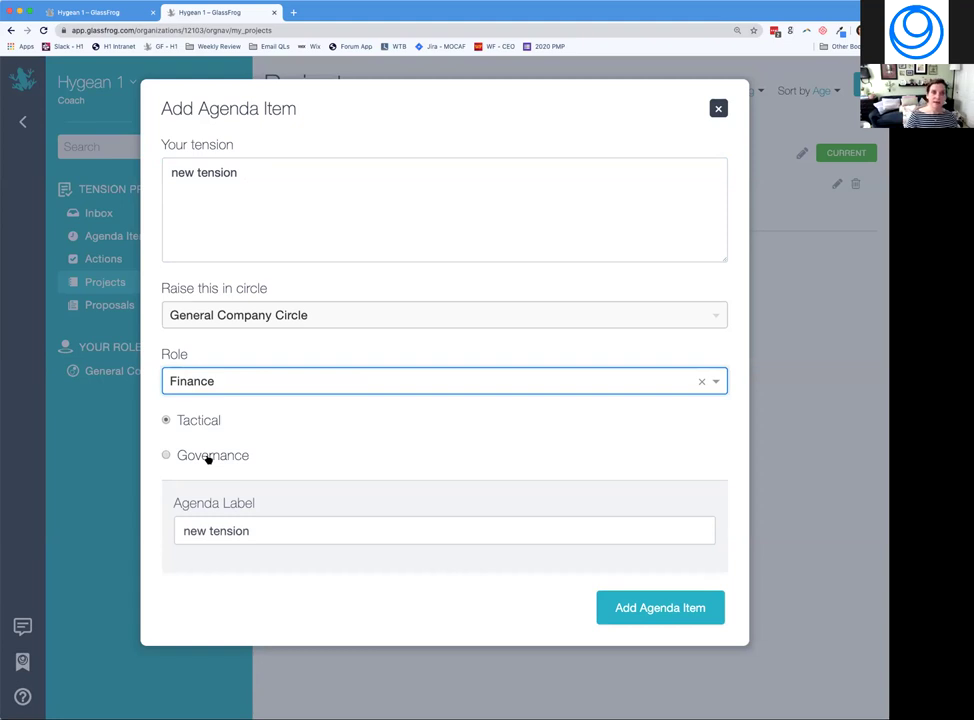
triple_click(238, 176)
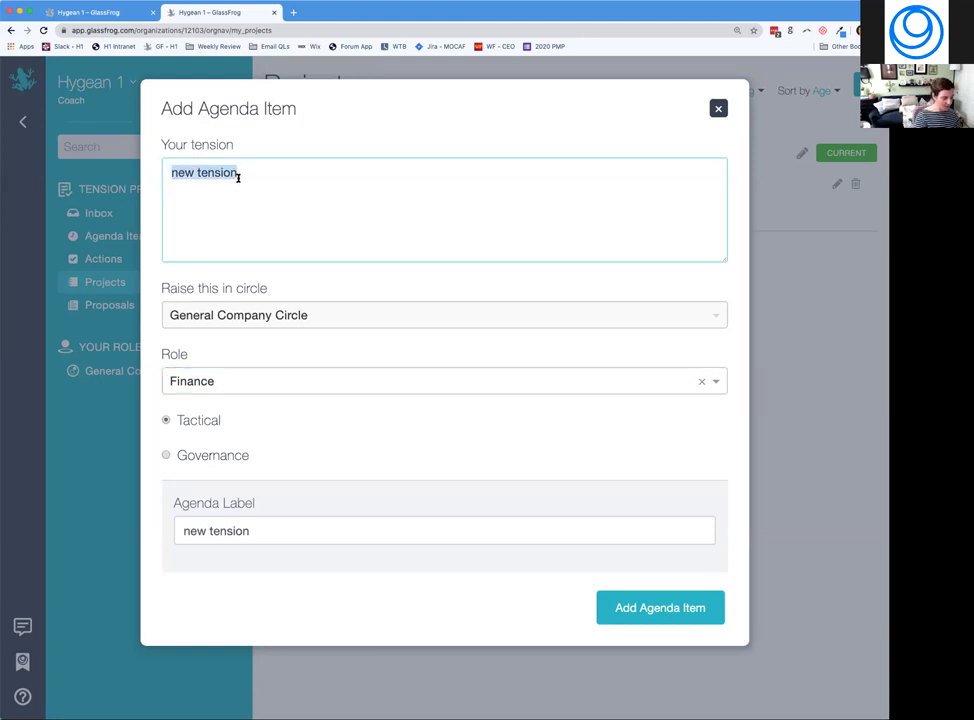
text(ticket pricing)
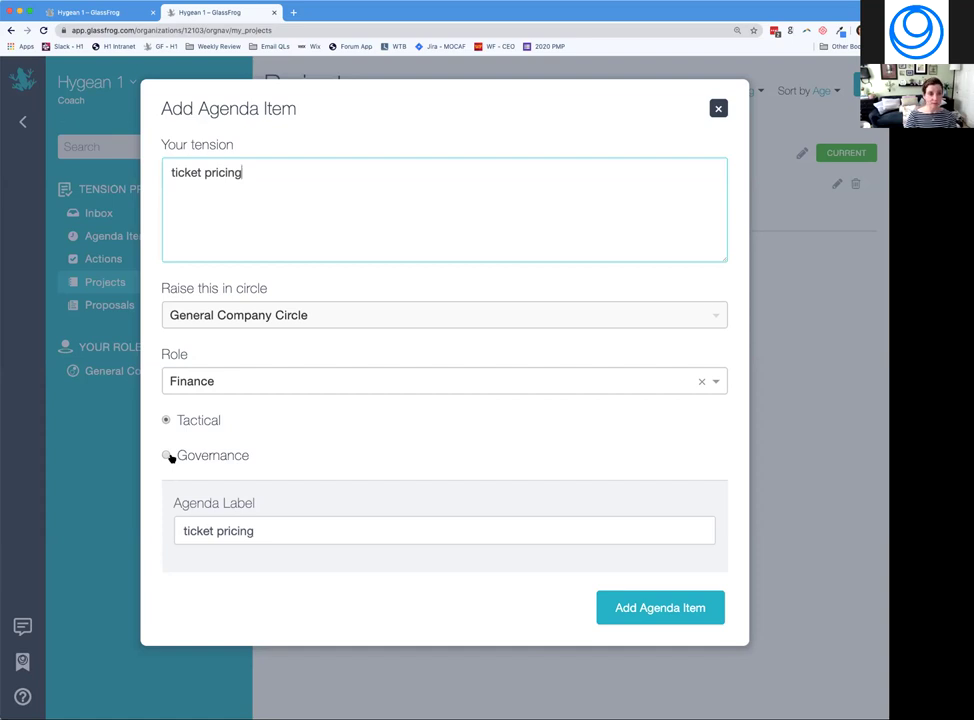
click(167, 456)
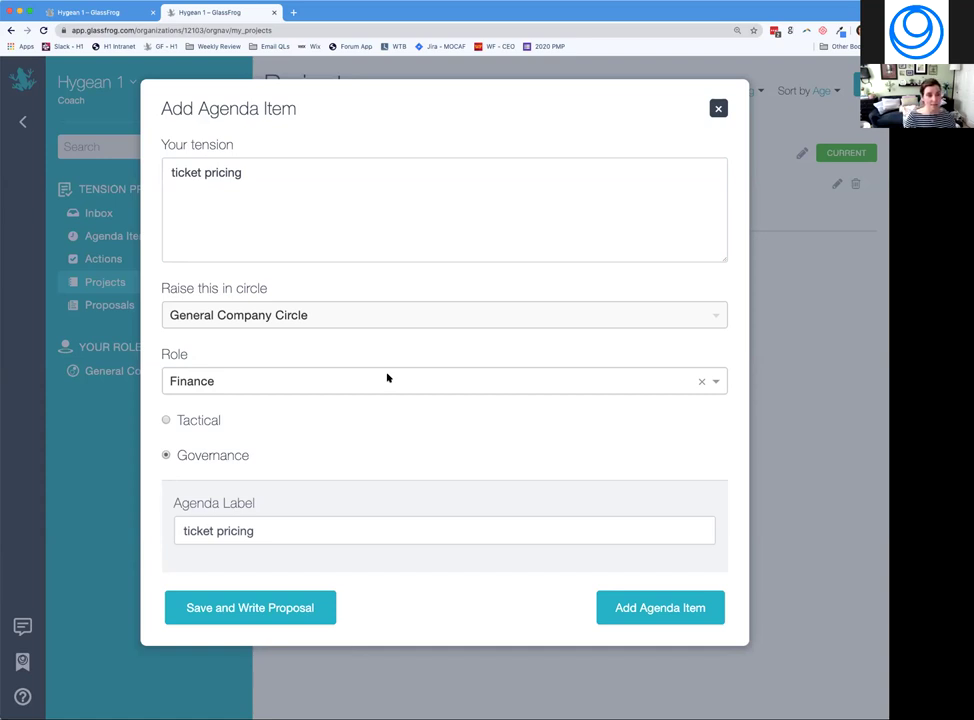
Save the 'ticket pricing' agenda item and open its proposal for editing.
click(308, 528)
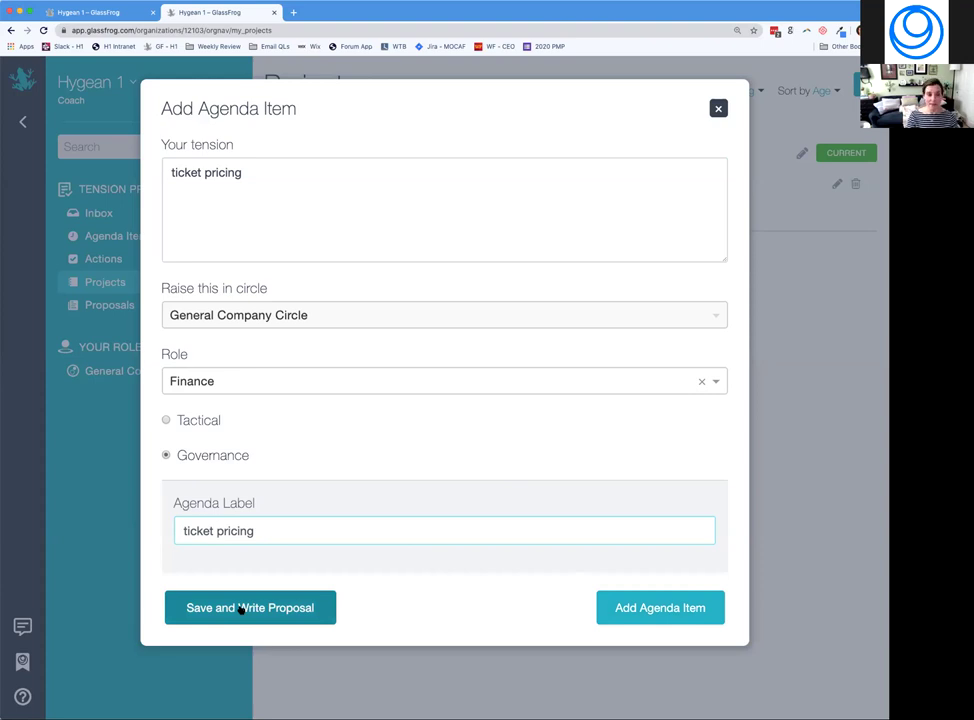
click(213, 609)
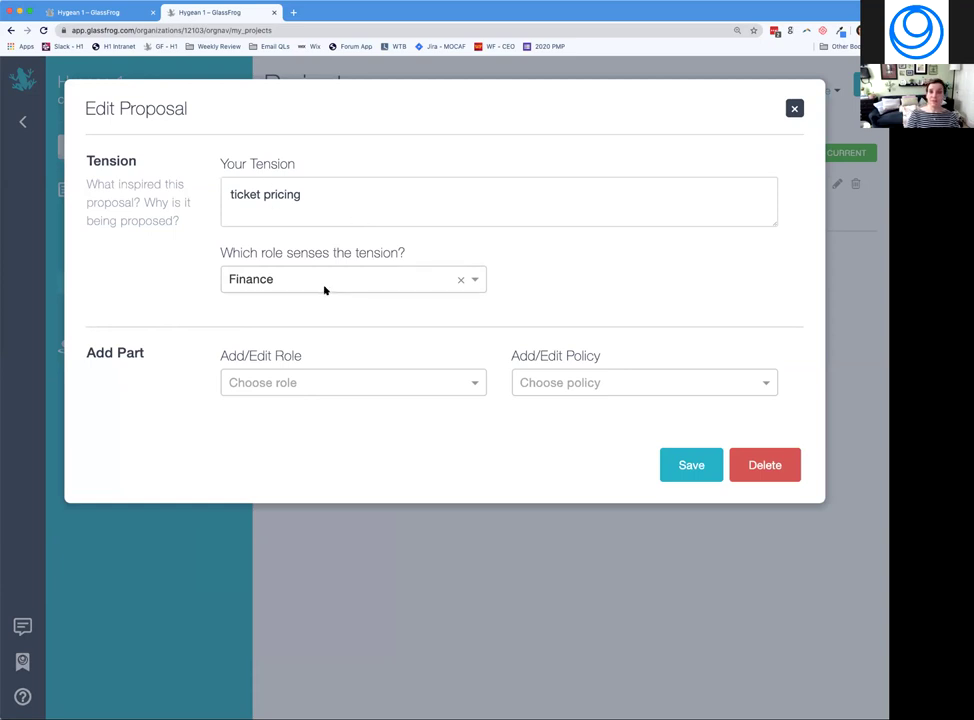
Add a new policy 'Coach Tickets' with body 'No role may book first class tickets.'.
click(307, 381)
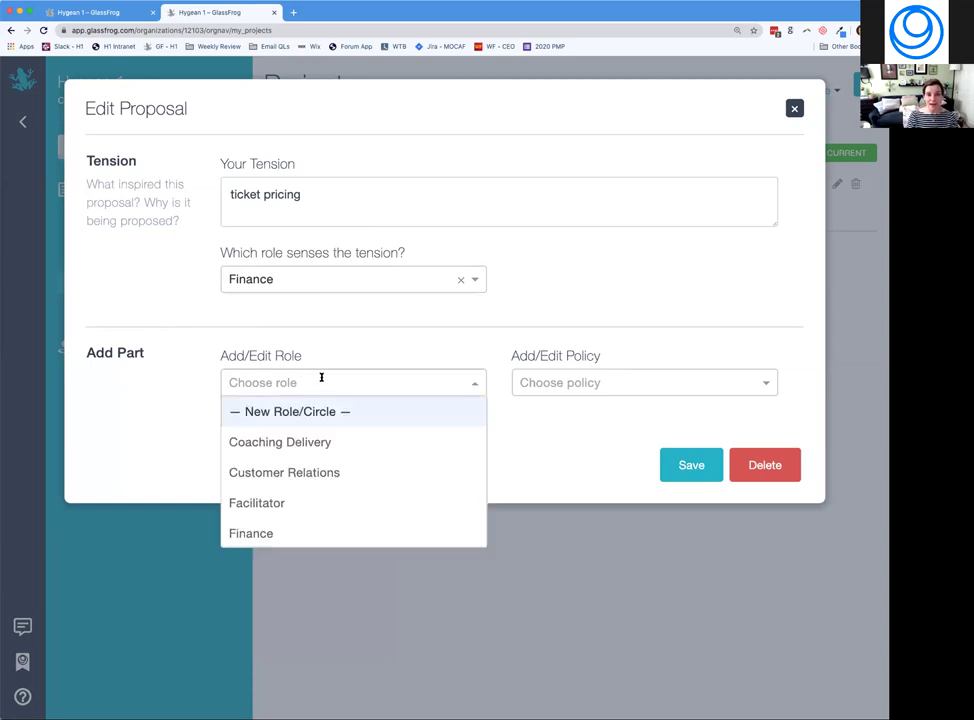
click(384, 355)
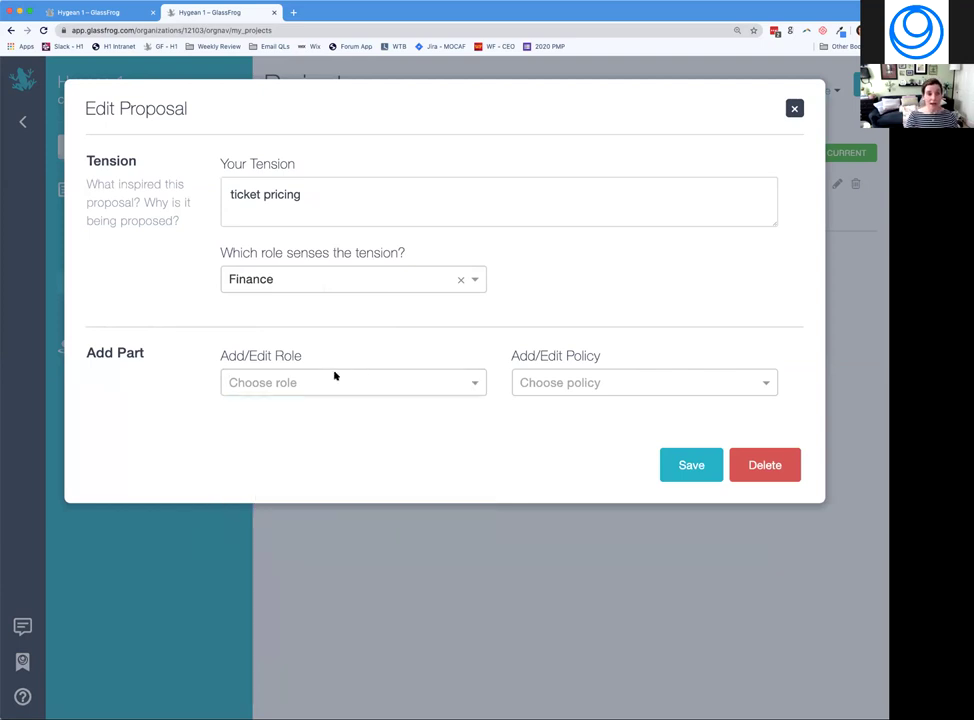
click(539, 388)
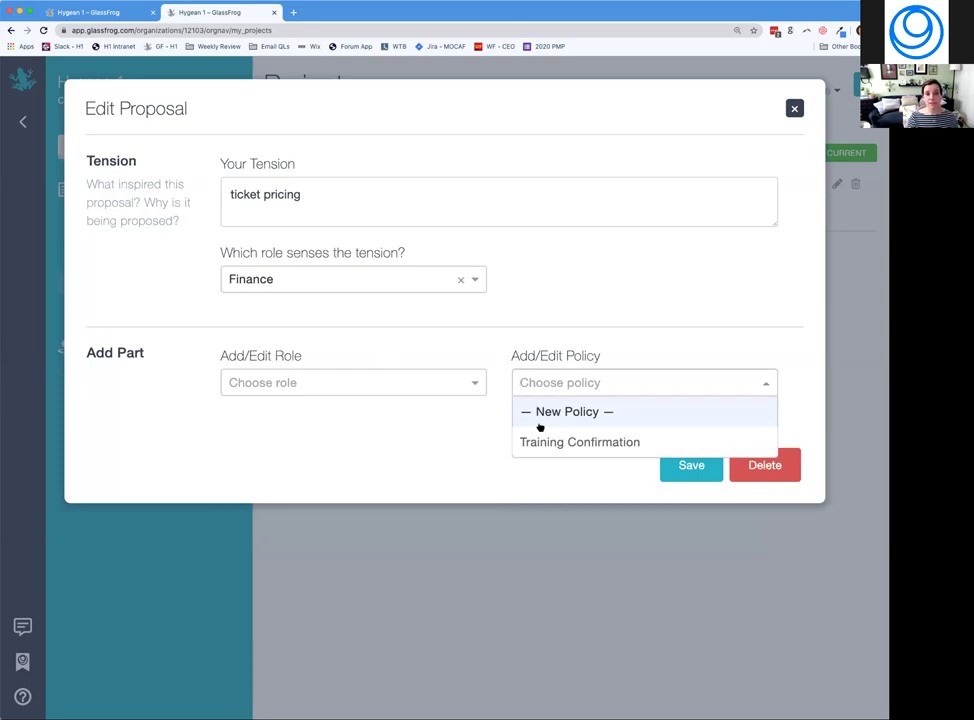
click(537, 413)
click(267, 393)
text(Coach Tickets)
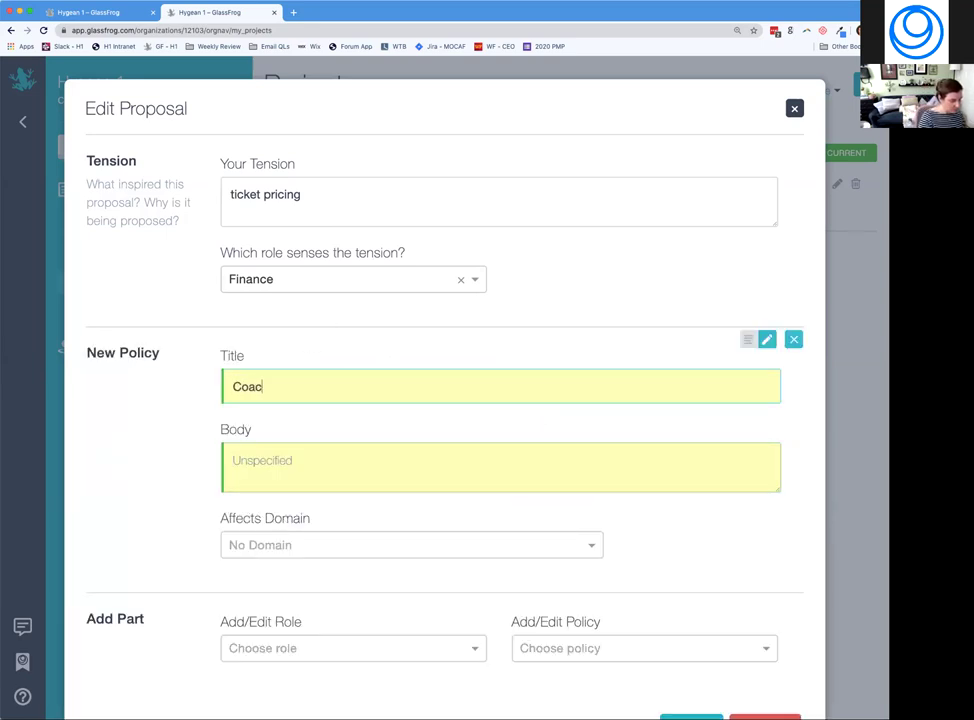
click(256, 467)
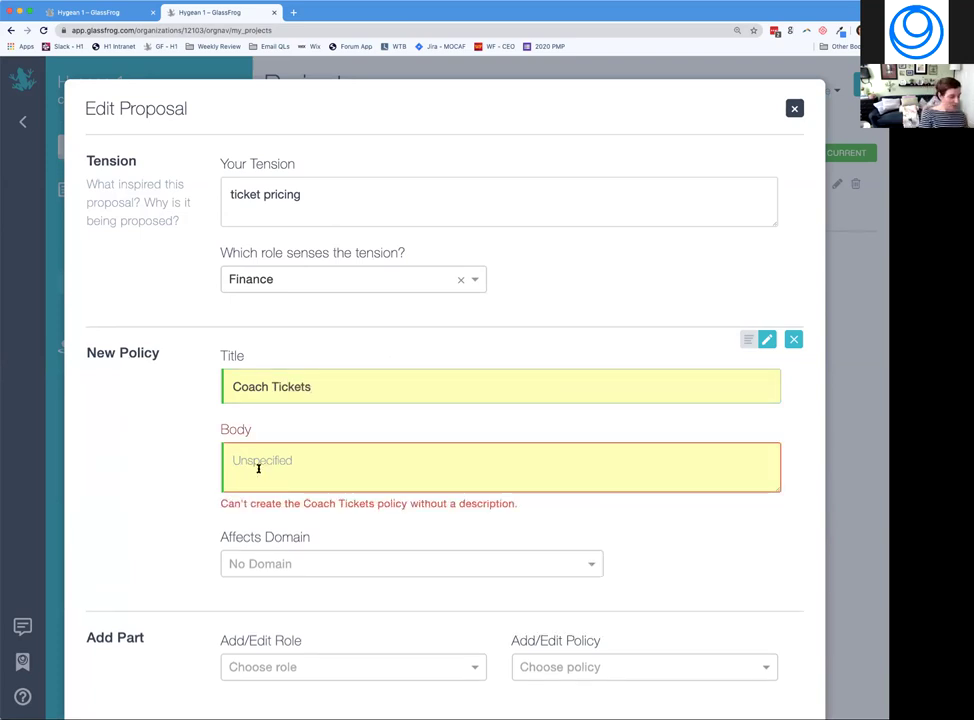
text(No role)
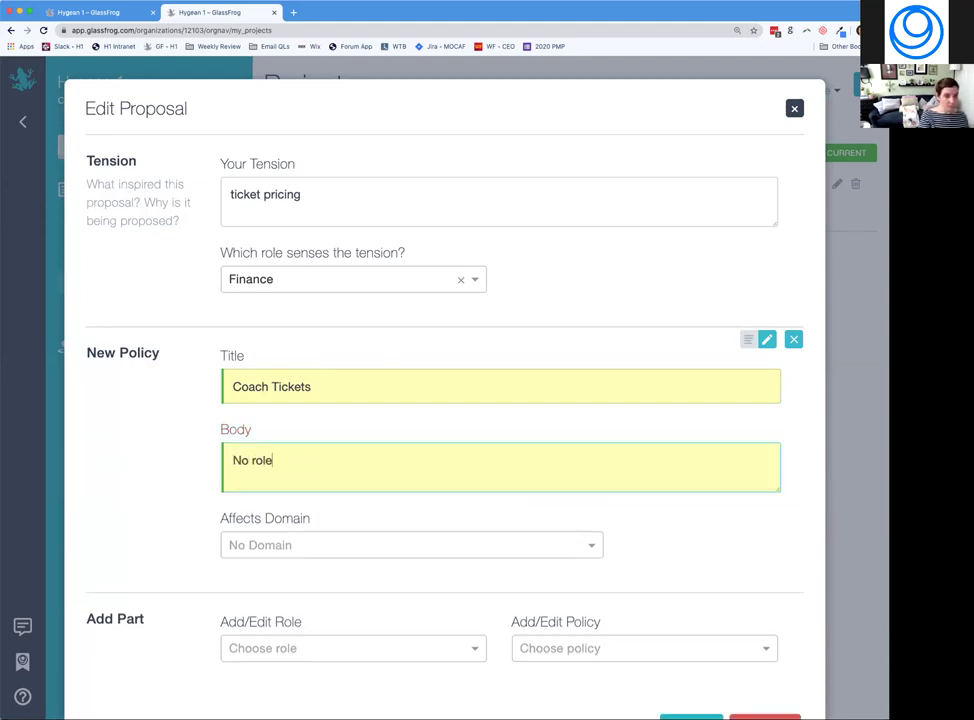
text( may book )
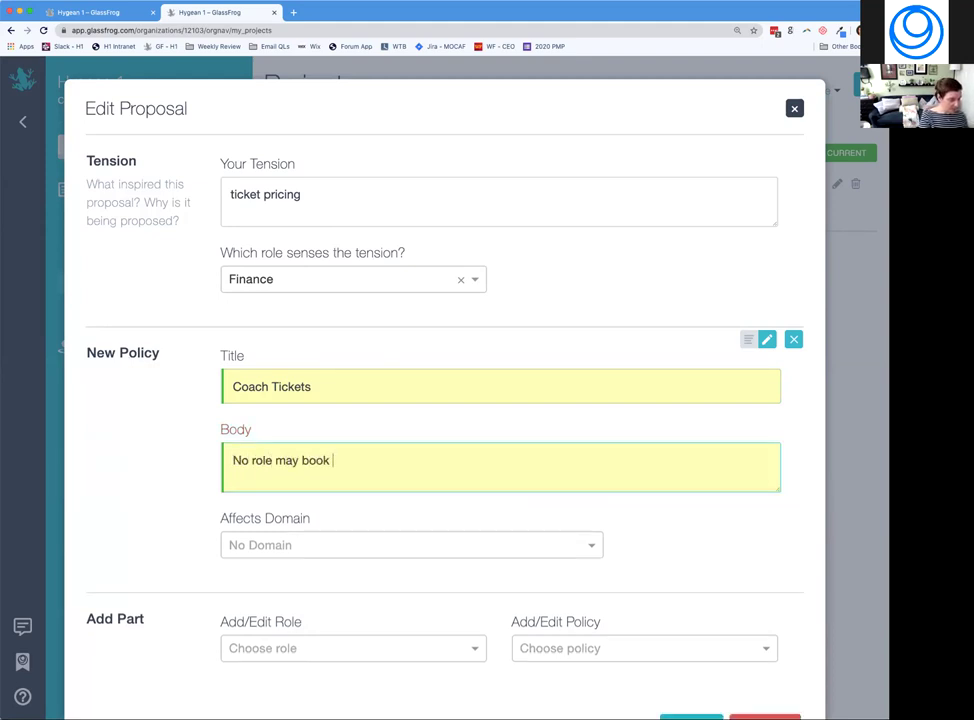
text(first cla)
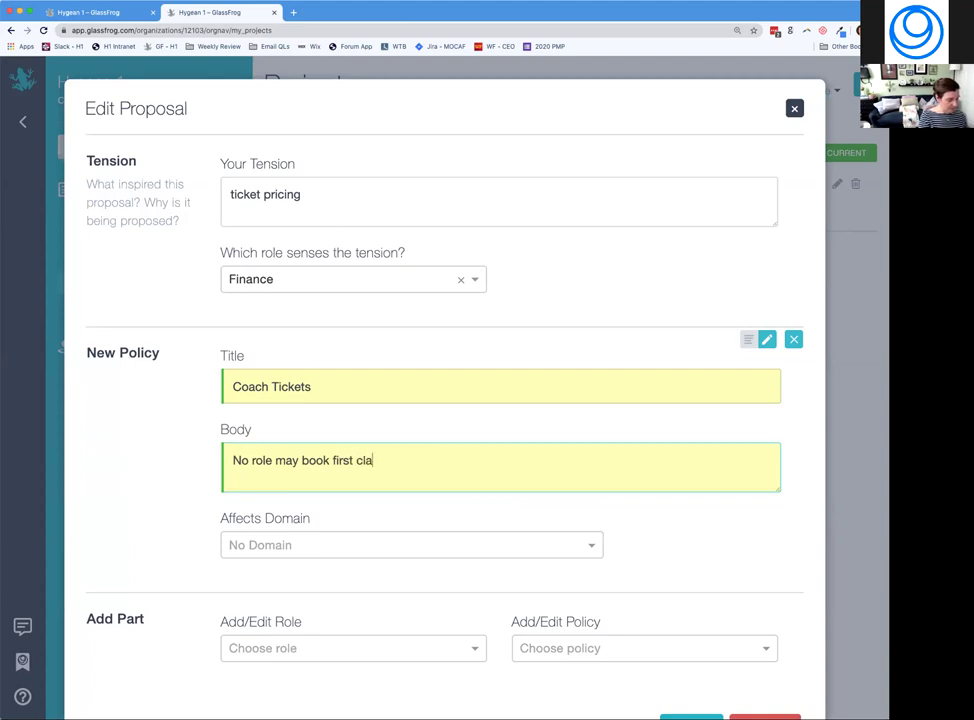
text(ss tickets./)
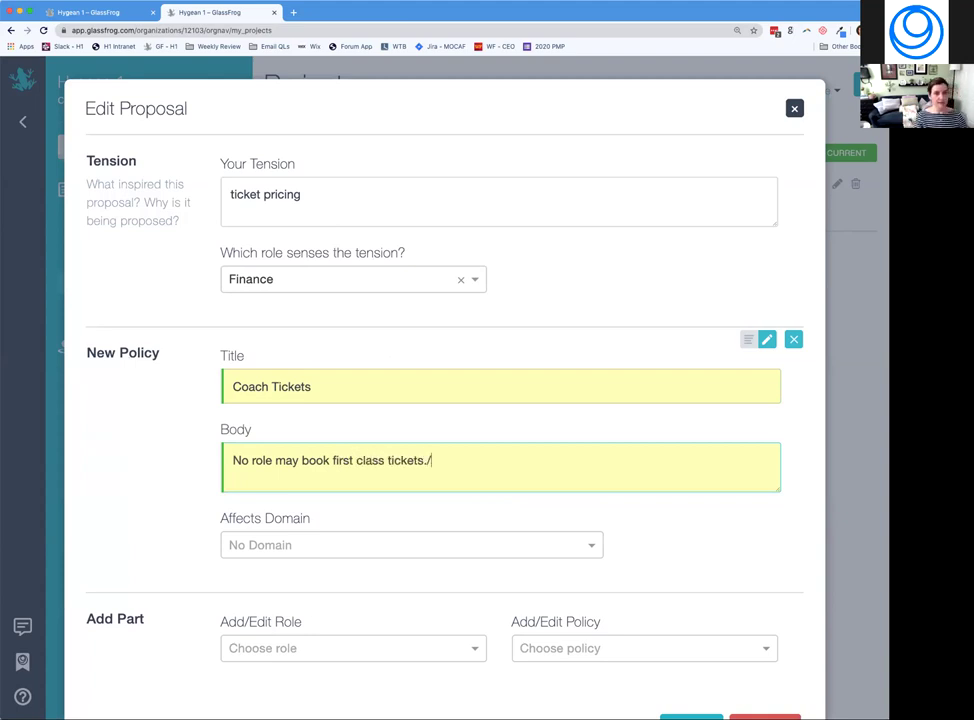
key(BackSpace)
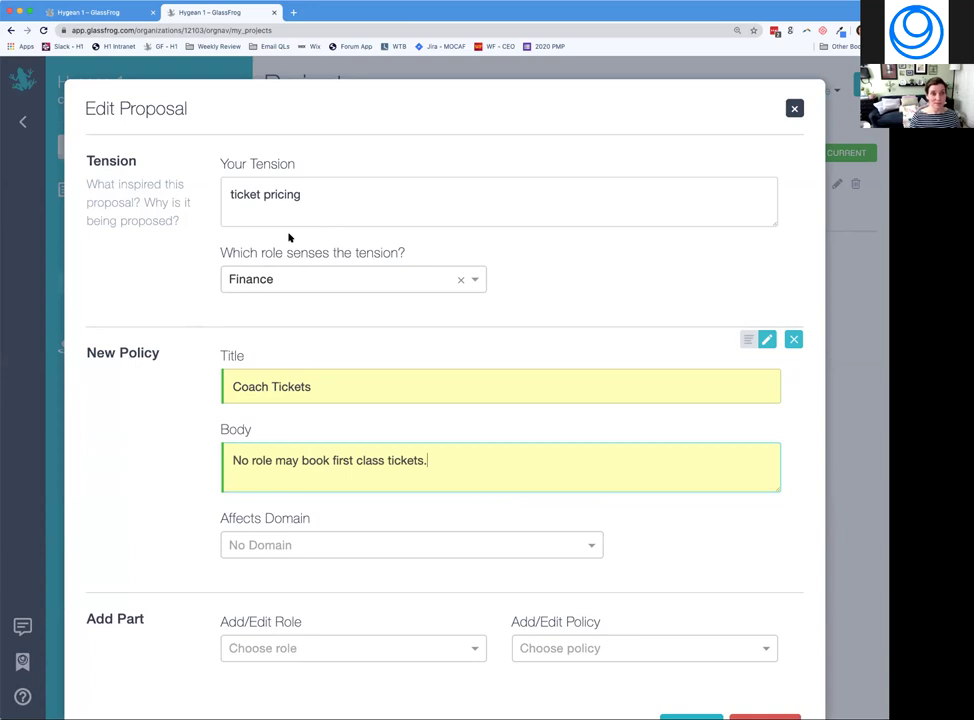
click(311, 194)
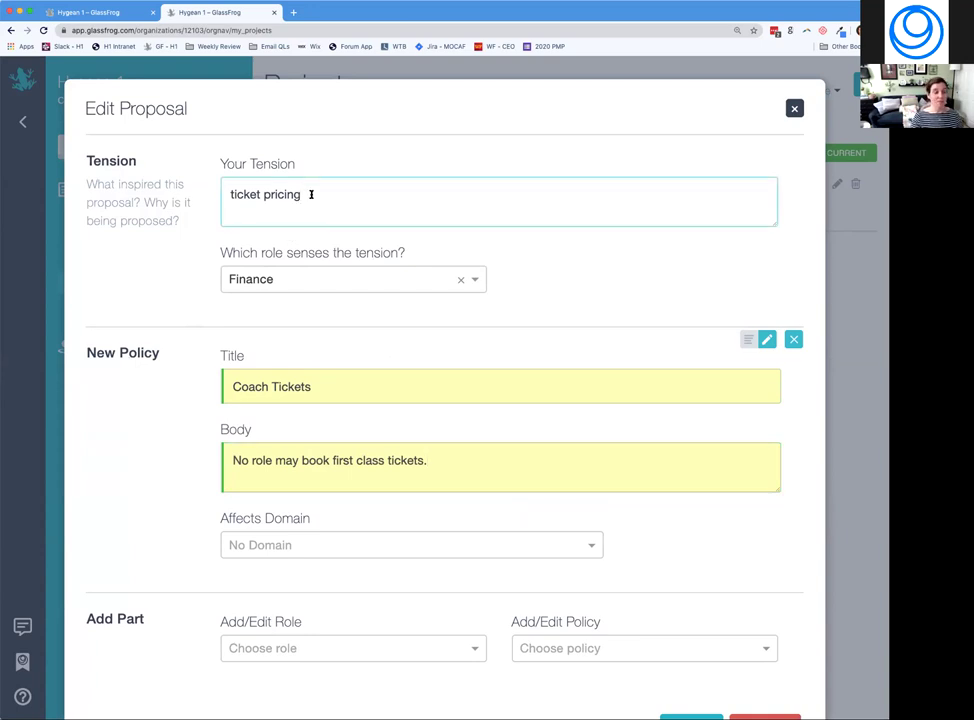
Change the tension to 'First class tickets are too expensive.', save, and view Proposals.
key(alt+shift+Left)
key(alt+shift+Left)
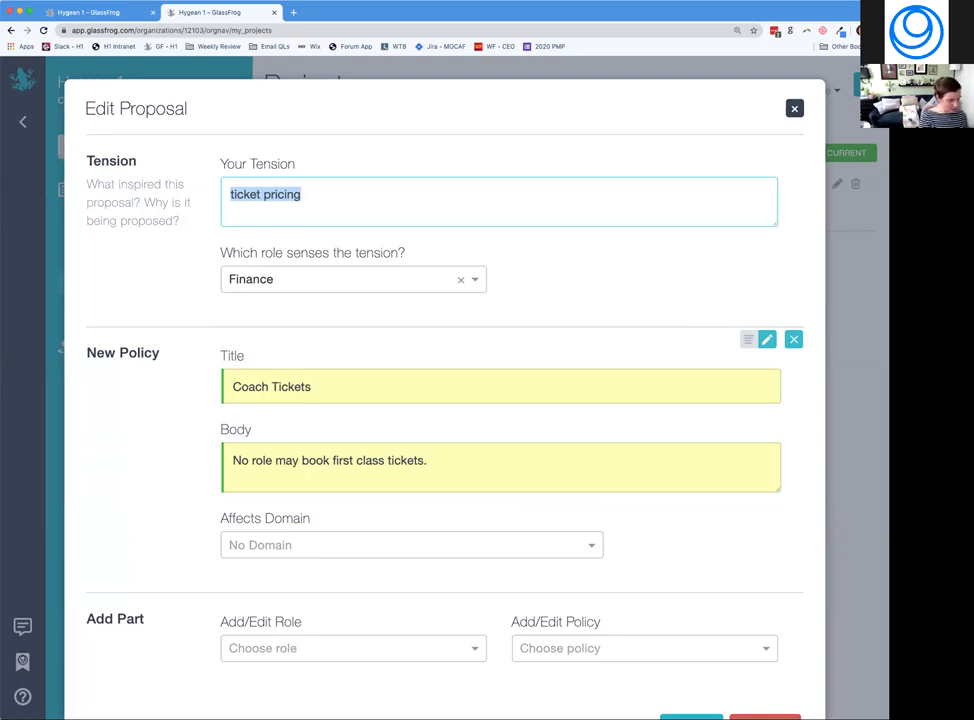
text(Tick)
key(BackSpace)
key(BackSpace)
key(BackSpace)
key(BackSpace)
text(First class tickets are too expensive.)
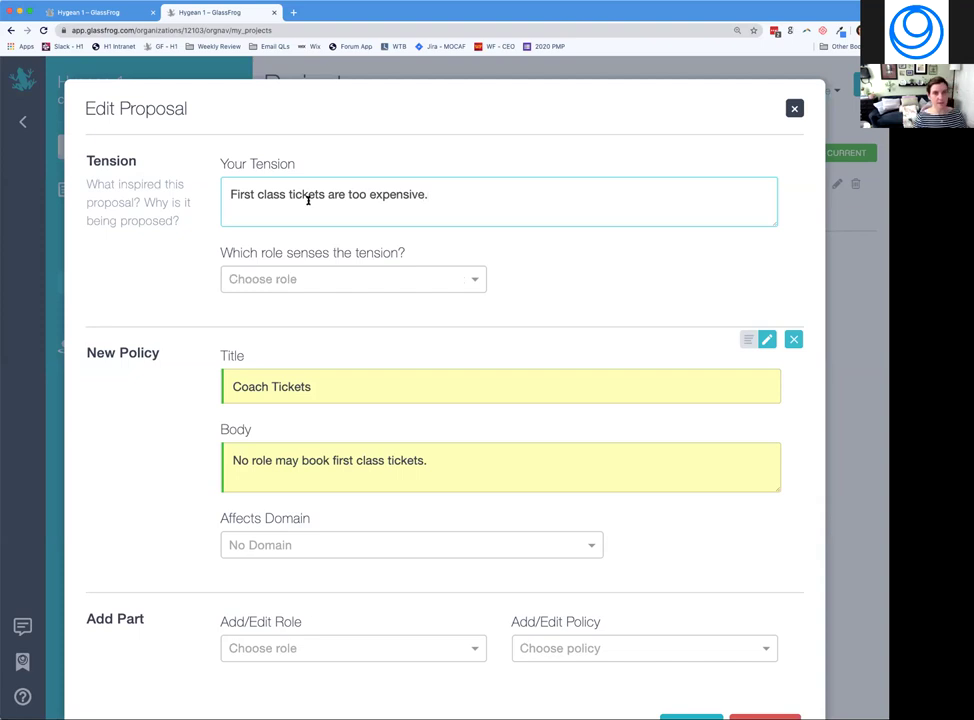
scroll(537, 283, down, 2)
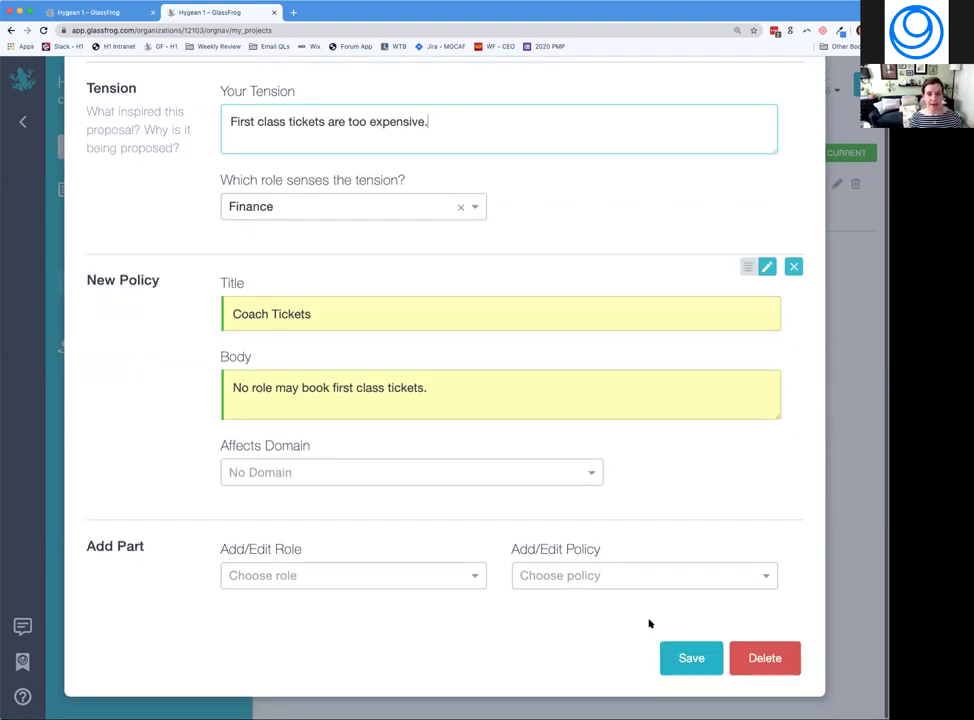
click(704, 658)
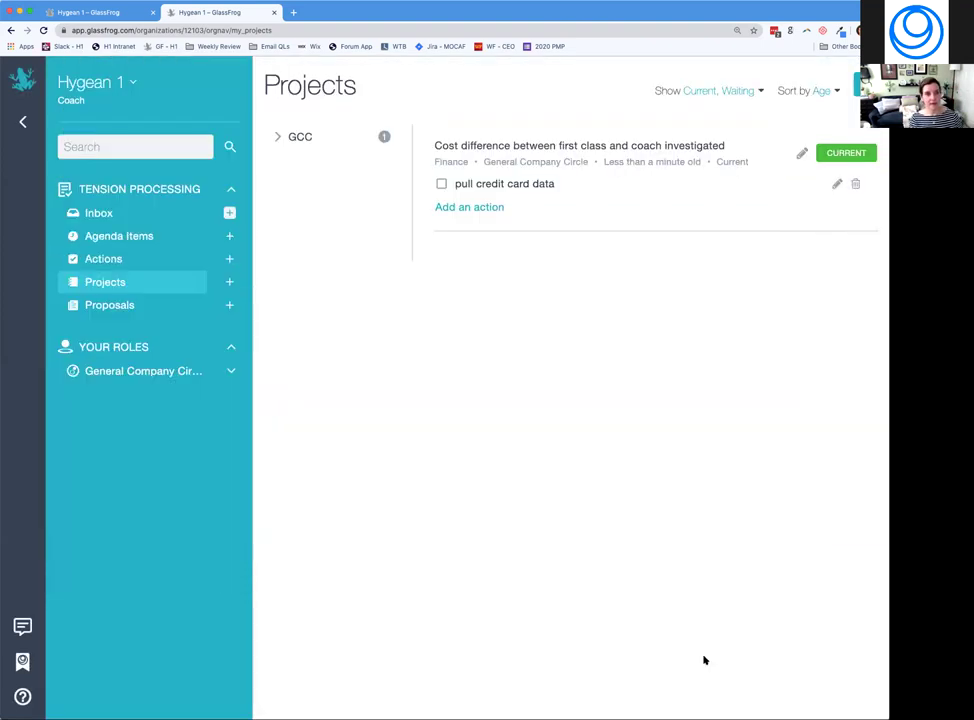
click(128, 307)
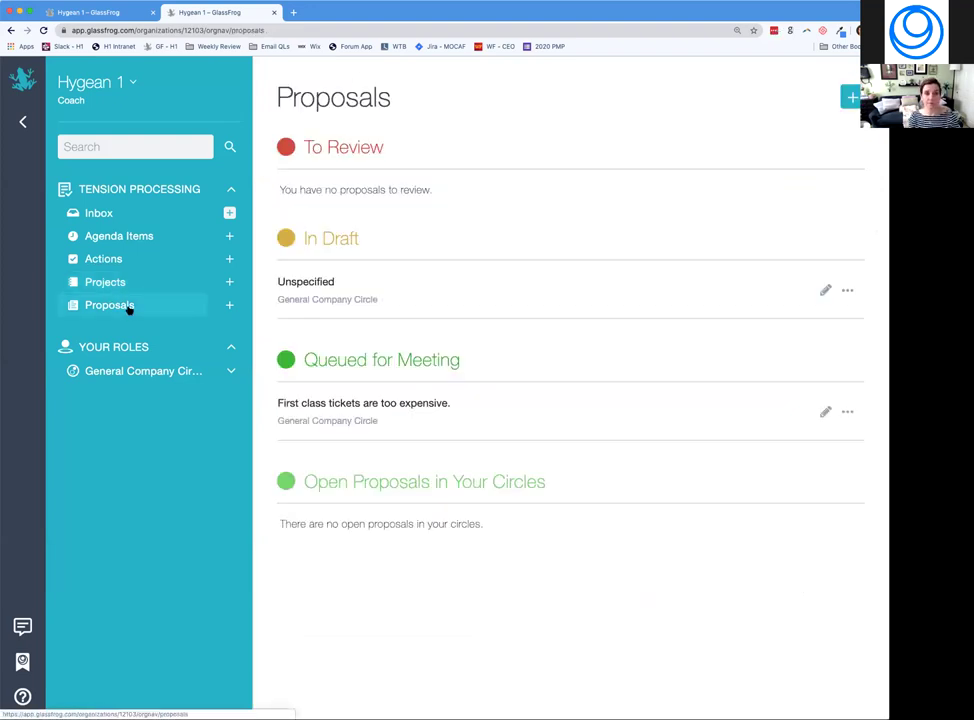
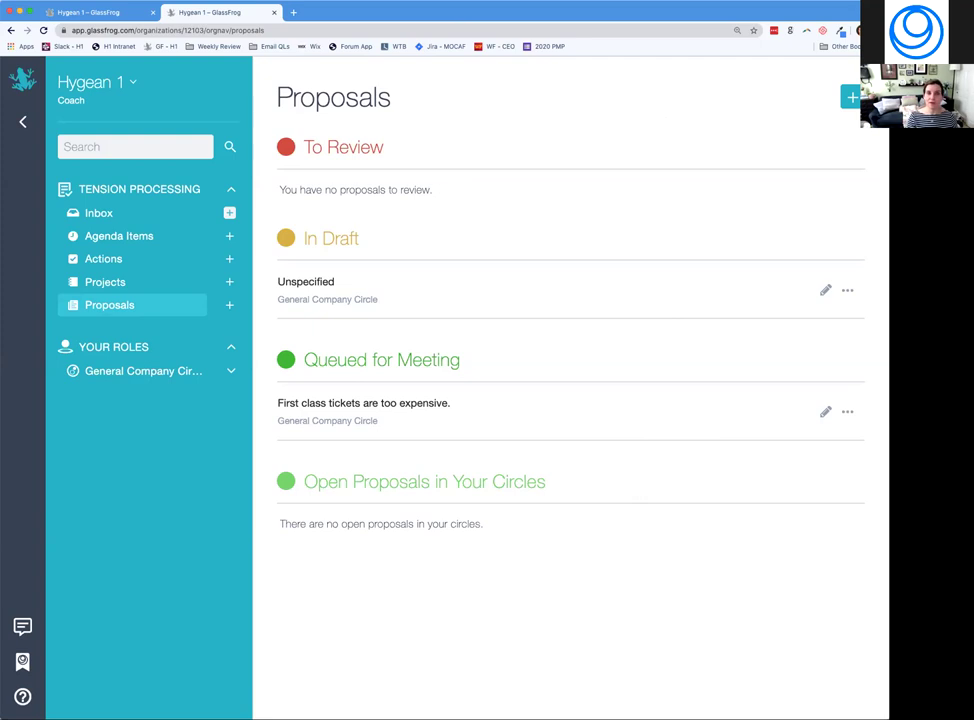
Go to the GCC circle overview and bring up the Start Meeting choices.
click(23, 80)
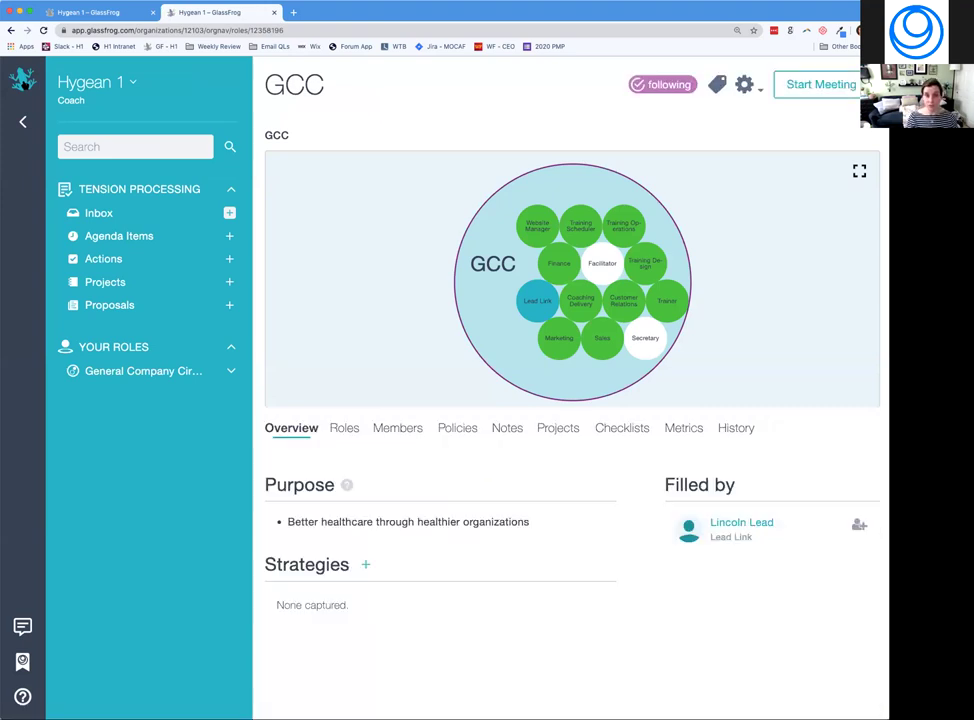
click(855, 86)
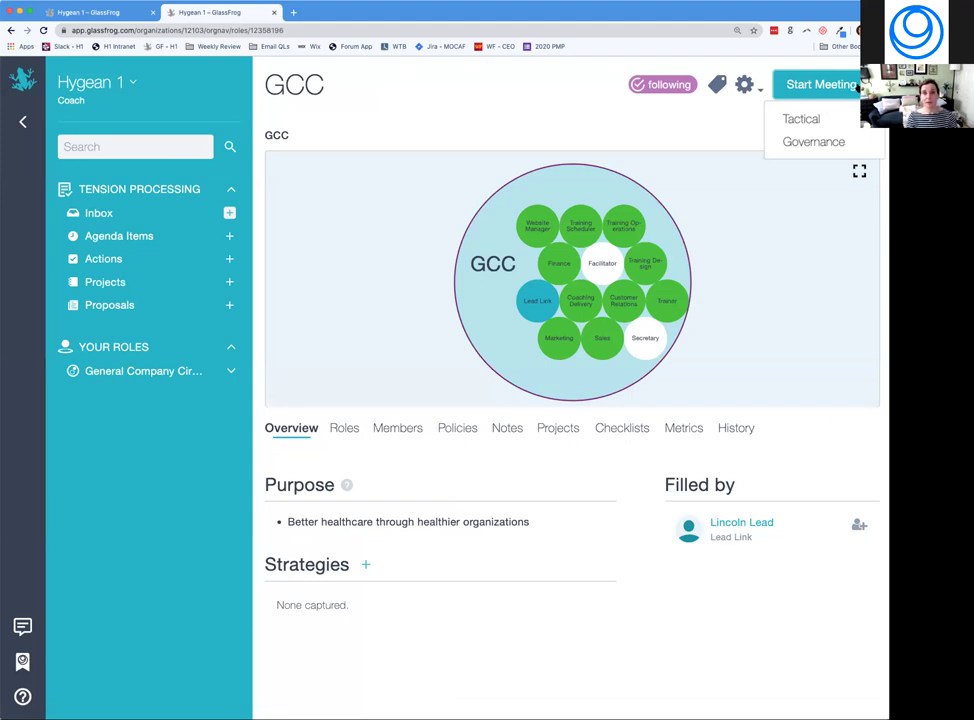
Start a GCC governance meeting, add 'new item', and remove the Facilitator and Secretary election items.
click(805, 143)
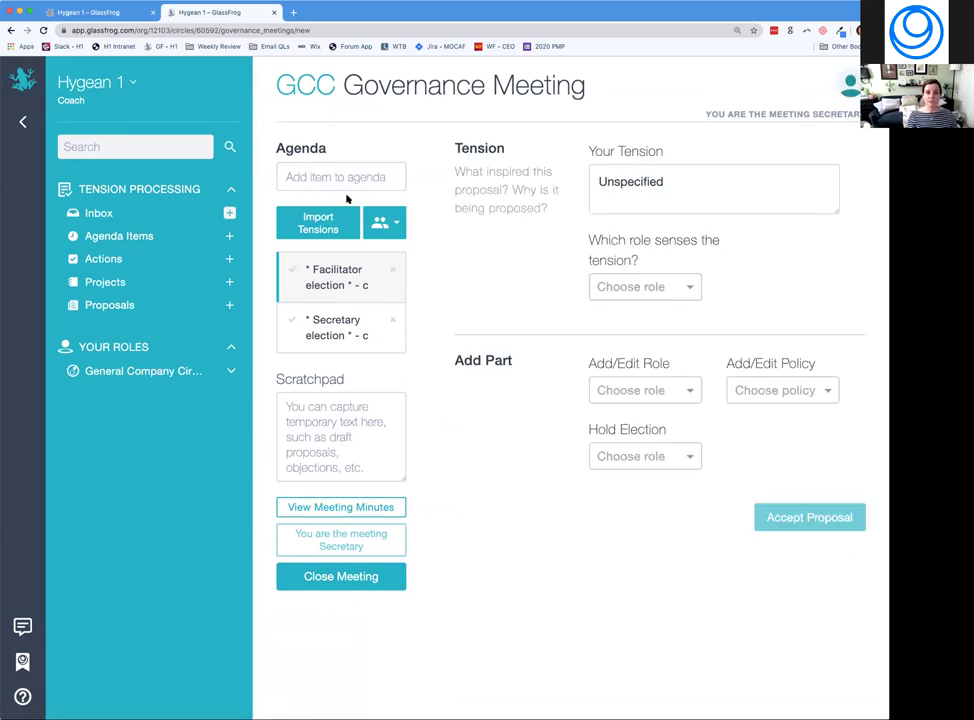
click(306, 180)
text(new item)
key(Return)
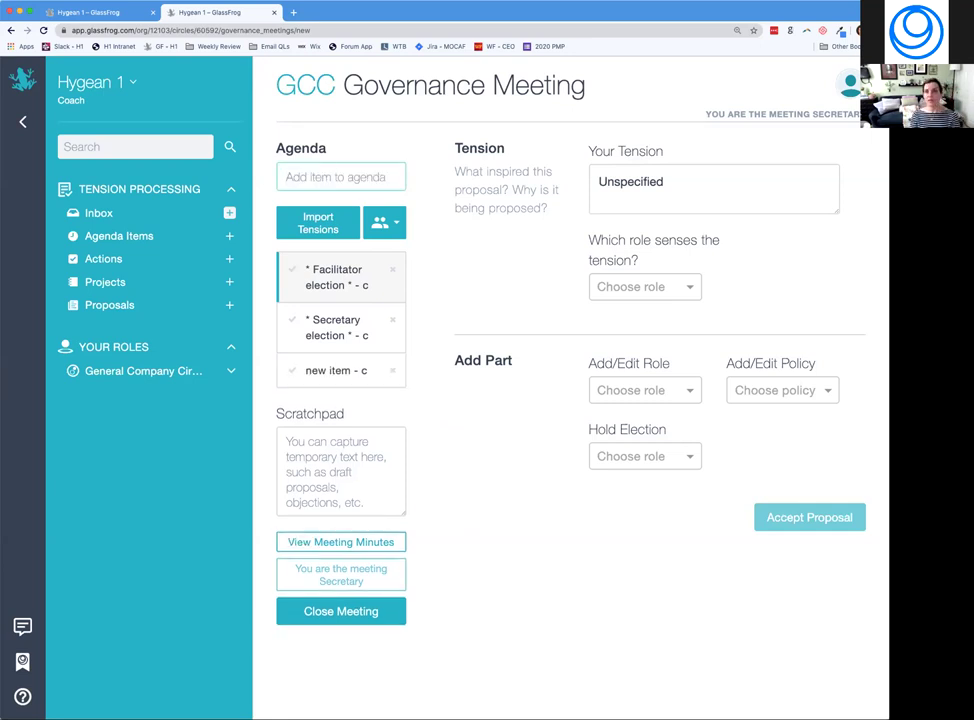
click(391, 271)
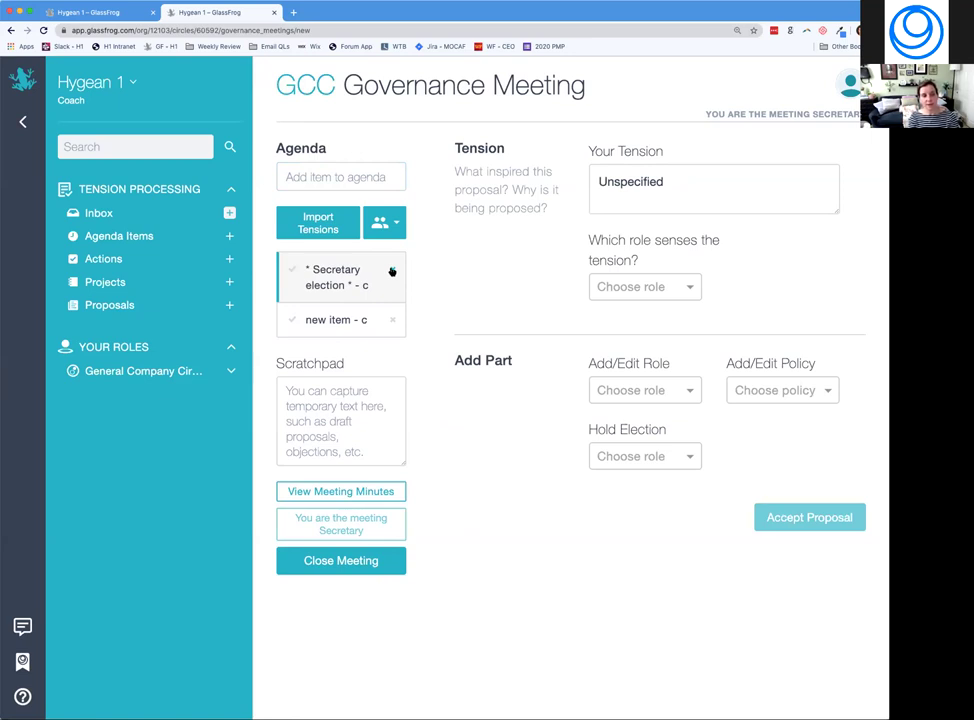
click(391, 271)
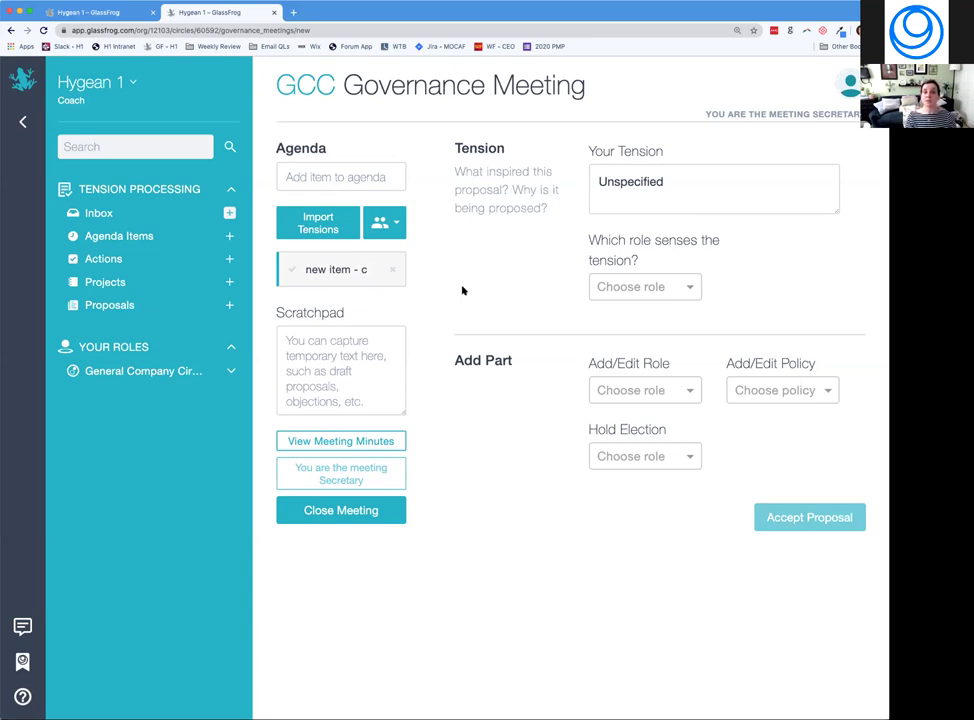
Import the 'ticket pricing' tension onto the agenda and view its Coach Tickets proposal.
click(307, 218)
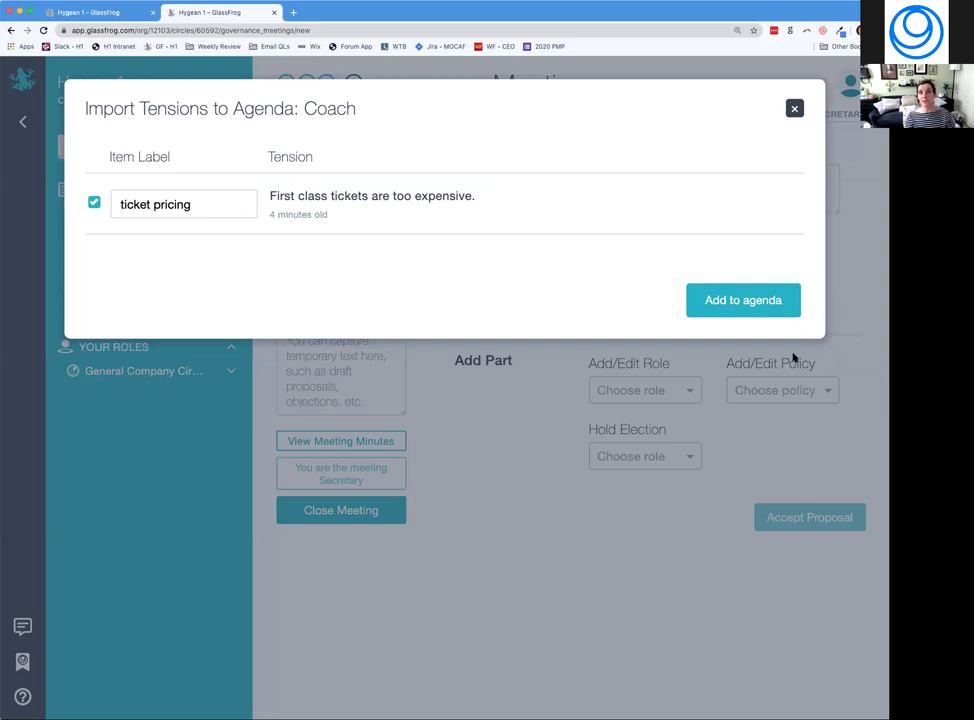
click(737, 312)
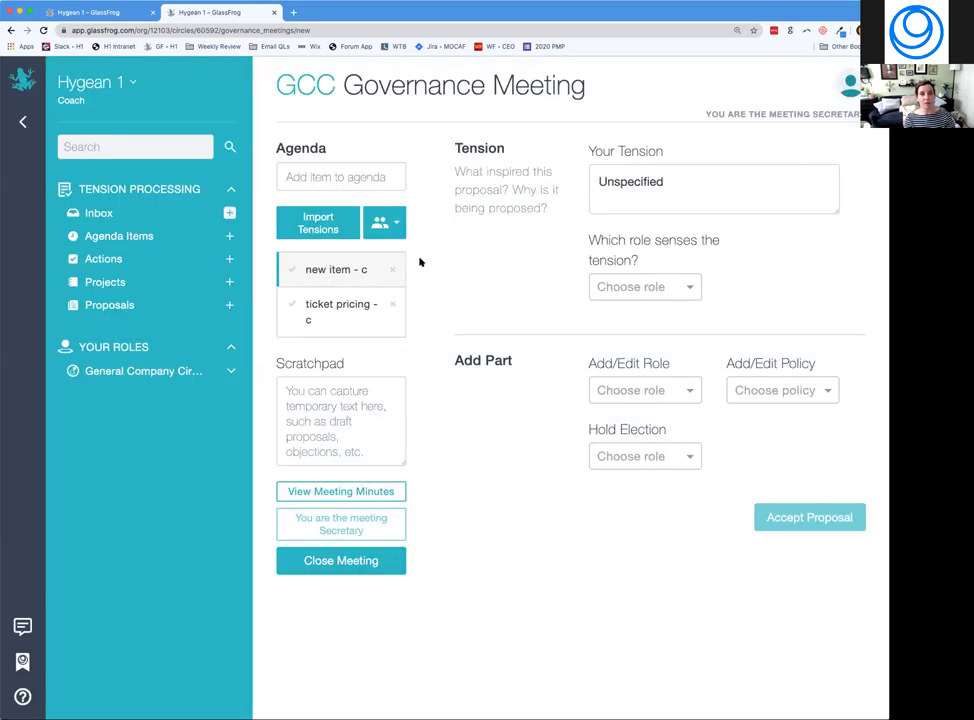
click(338, 316)
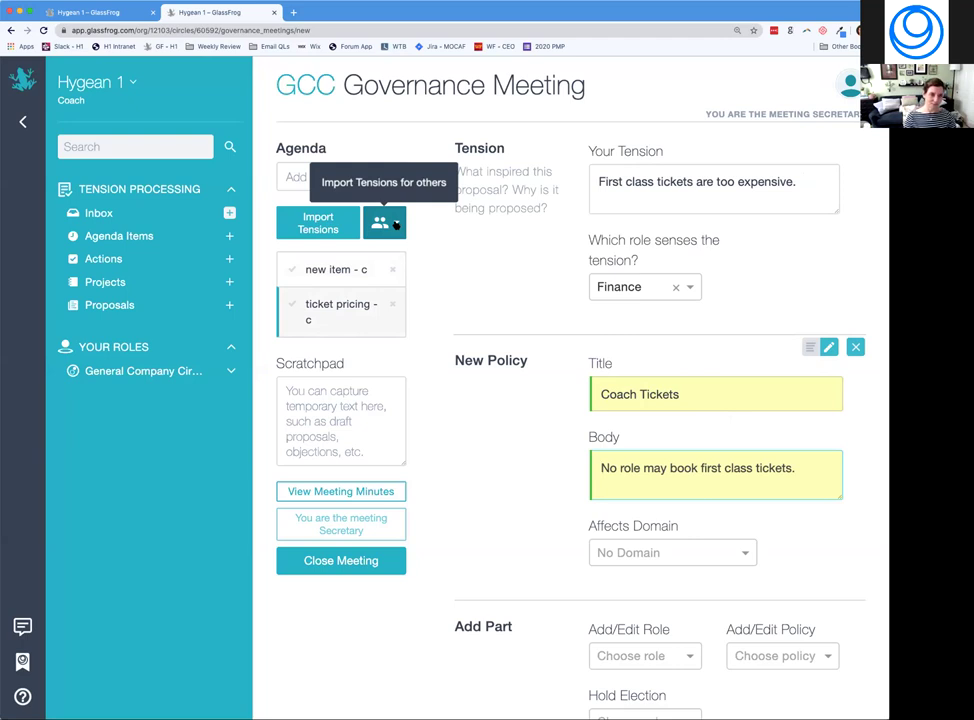
Choose another member whose tensions to import.
click(396, 225)
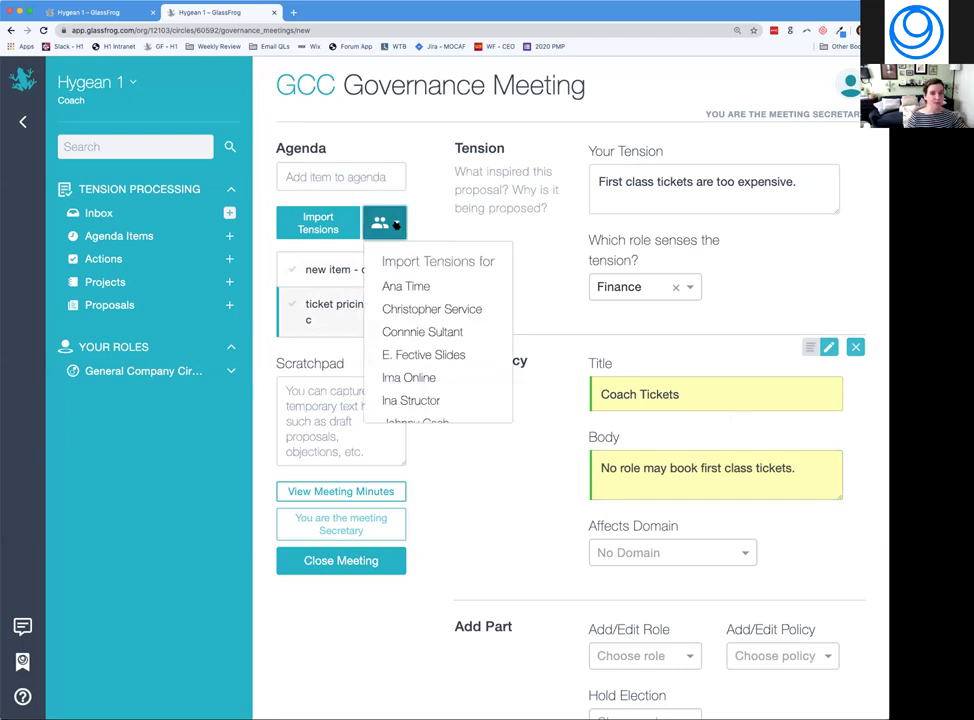
scroll(403, 357, down, 3)
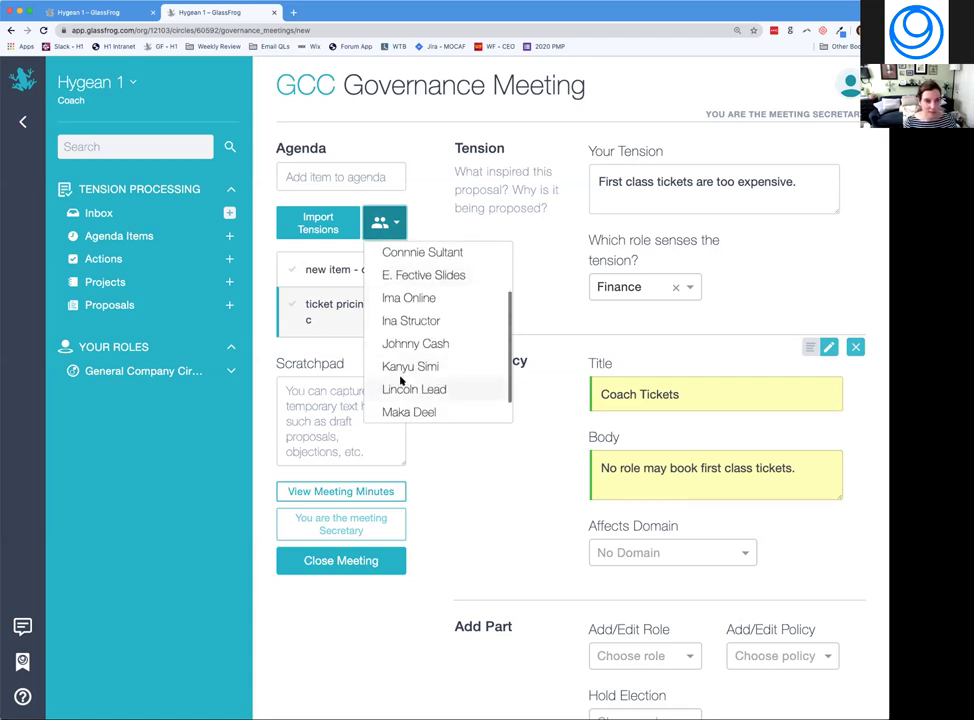
click(403, 371)
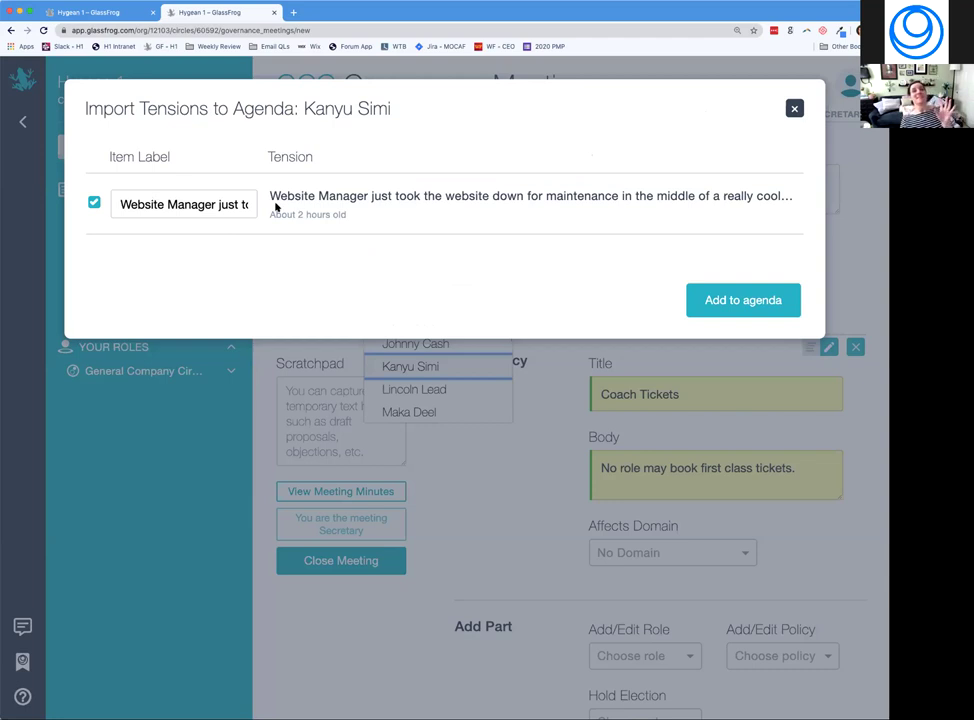
Relabel the imported tension 'Website Manager', fixing its spelling, and add it to the agenda.
click(191, 205)
key(Right)
key(Right)
key(Right)
key(Right)
key(Right)
key(Right)
key(Right)
key(Right)
key(Right)
key(Right)
key(Right)
key(Right)
key(Right)
key(Right)
key(Right)
key(Right)
key(Right)
key(Right)
key(Right)
key(Right)
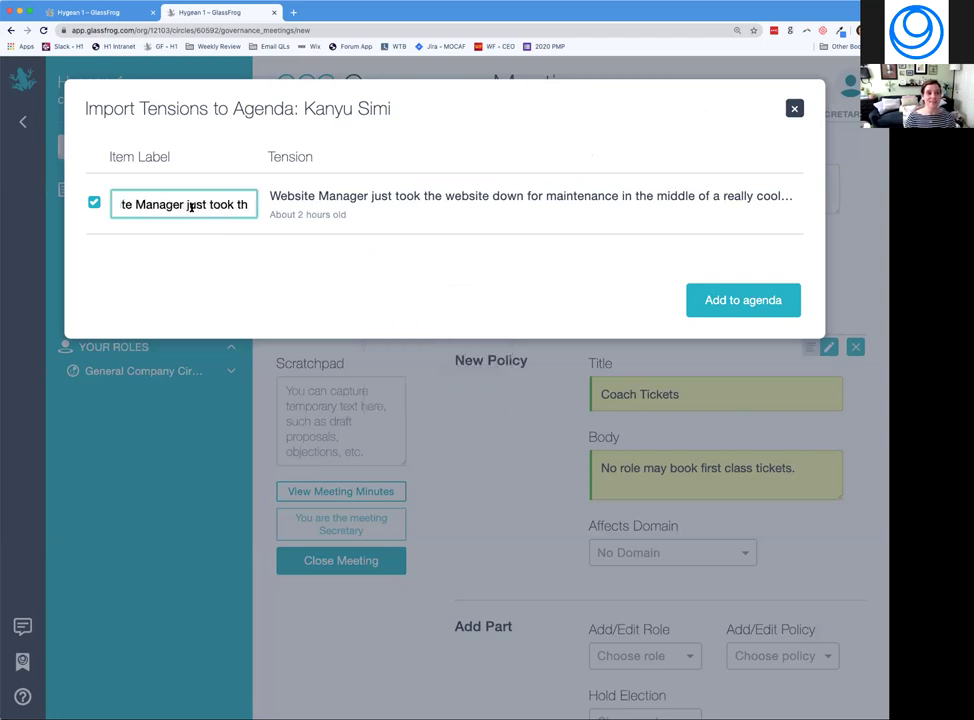
key(Right)
key(Right)
key(Right)
key(Right)
key(Right)
key(Right)
key(Right)
key(Right)
key(Right)
key(Right)
key(Right)
key(Right)
key(Right)
key(Right)
key(Right)
key(Right)
key(Right)
key(Right)
key(Right)
key(Right)
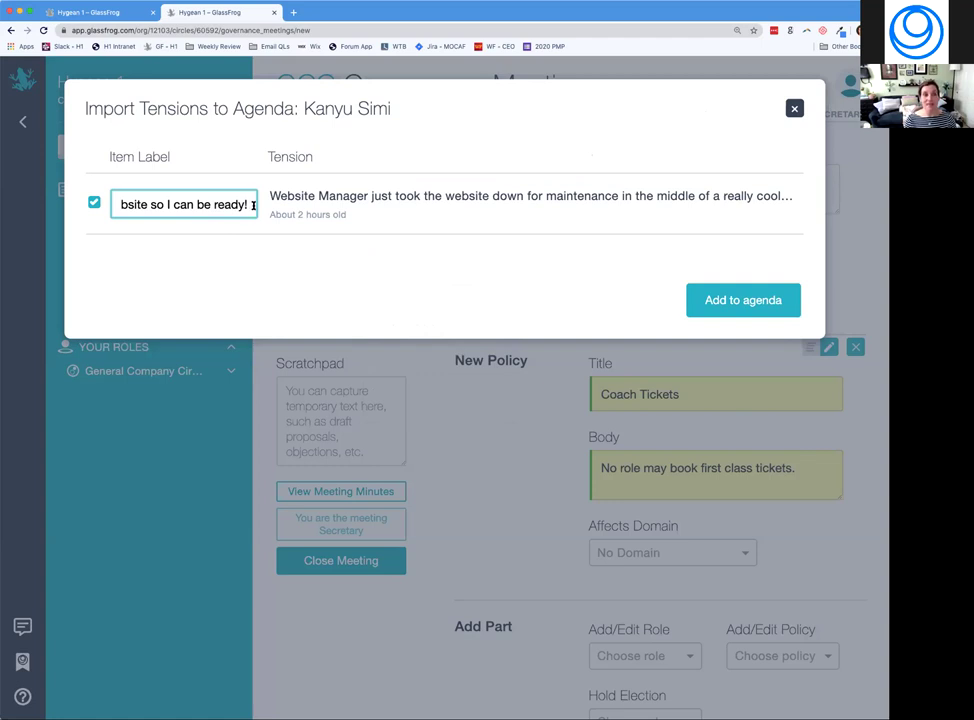
key(super+a)
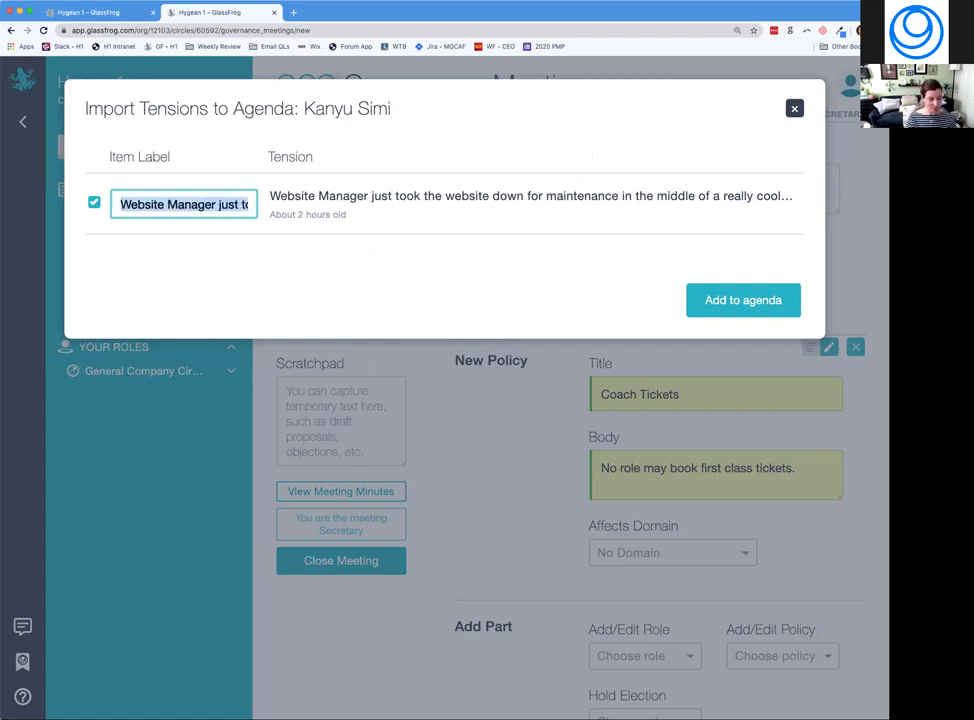
key(BackSpace)
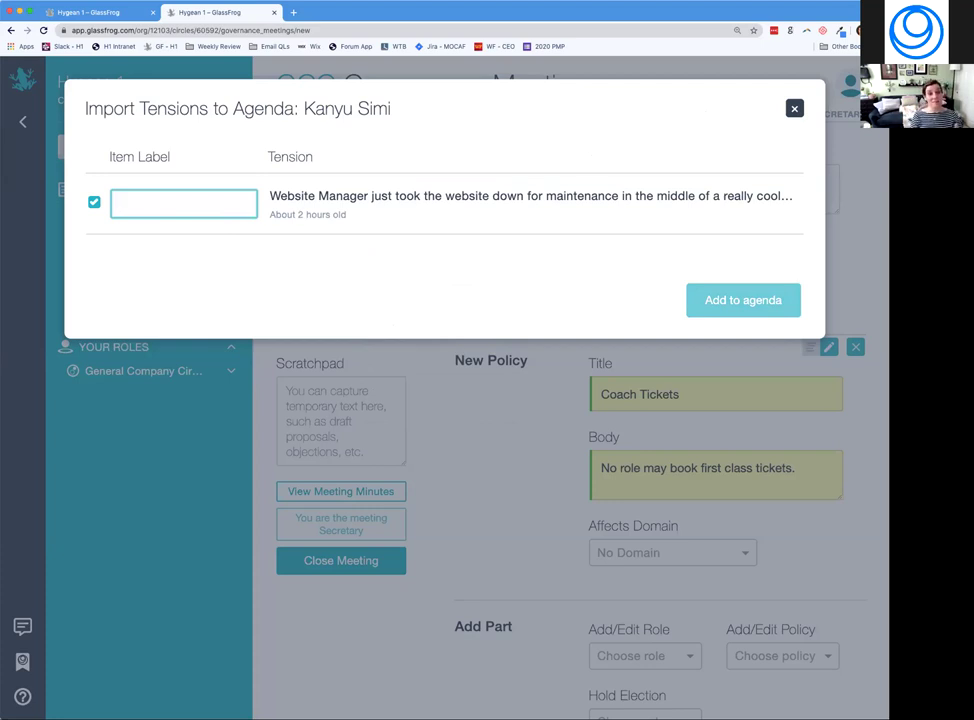
text(Webiste Manager)
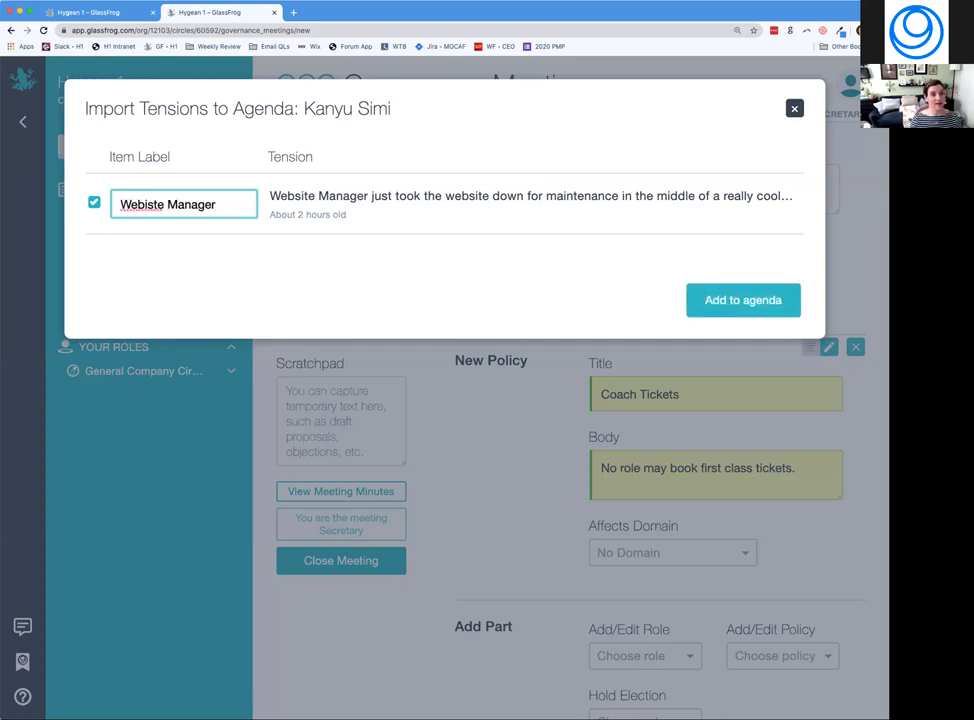
click(151, 204)
key(BackSpace)
key(BackSpace)
text(si)
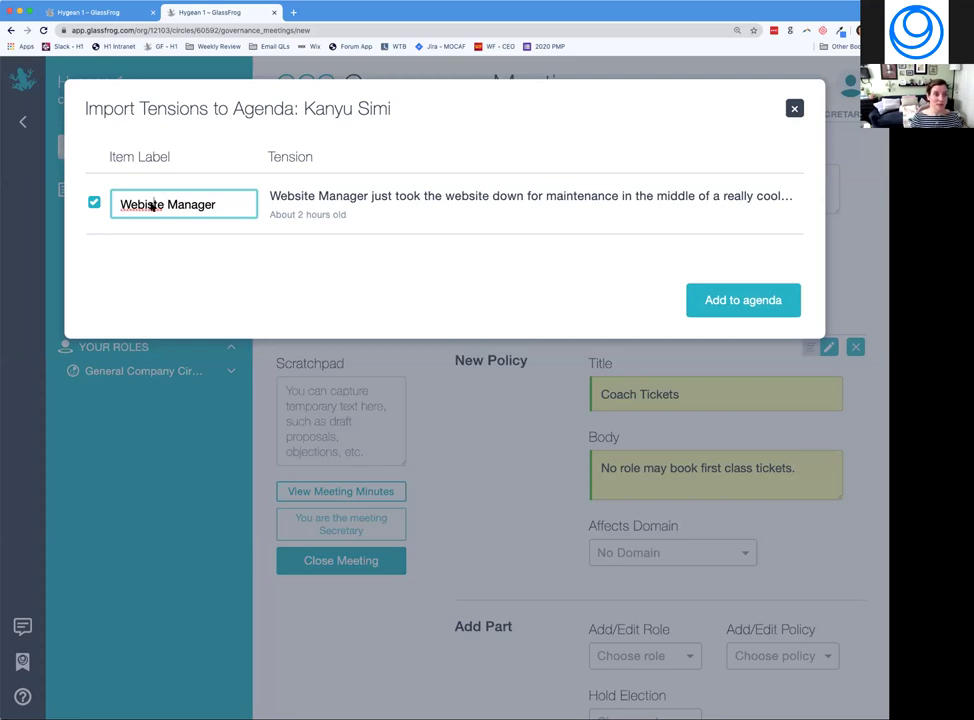
right_click(151, 204)
click(188, 222)
click(715, 301)
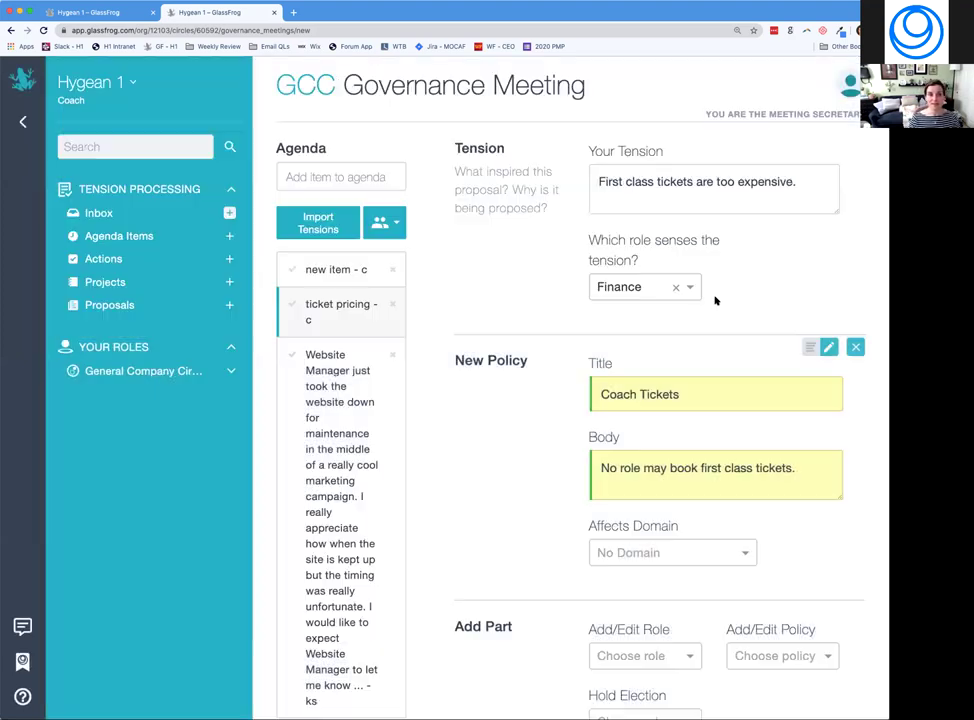
Remove the Website item, re-import the member's Website Manager tension, and open it.
scroll(380, 430, down, 3)
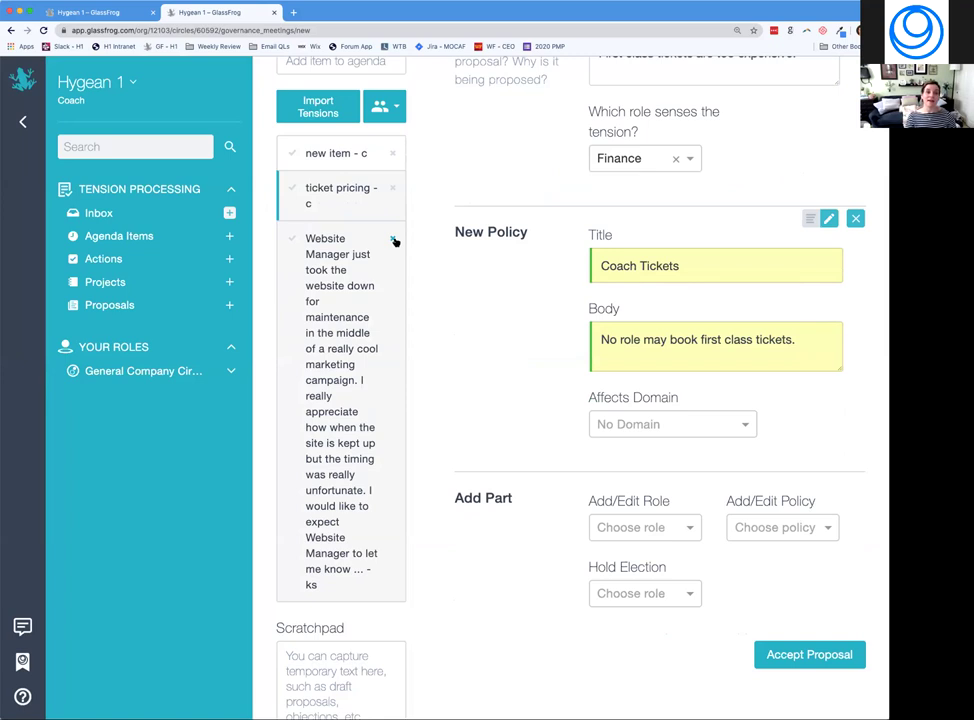
click(395, 241)
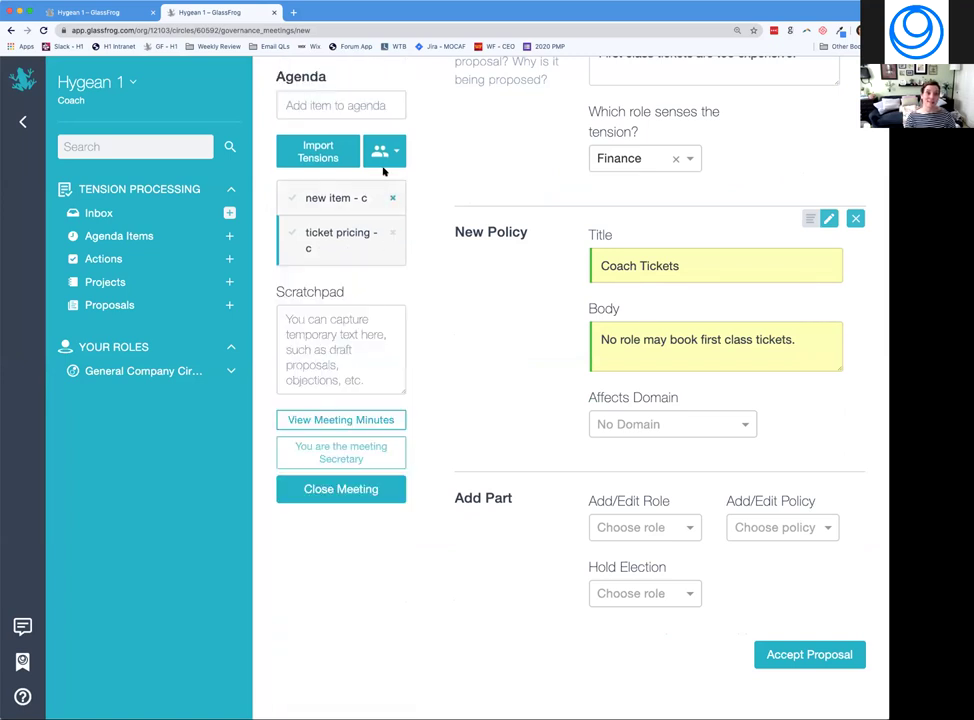
click(383, 150)
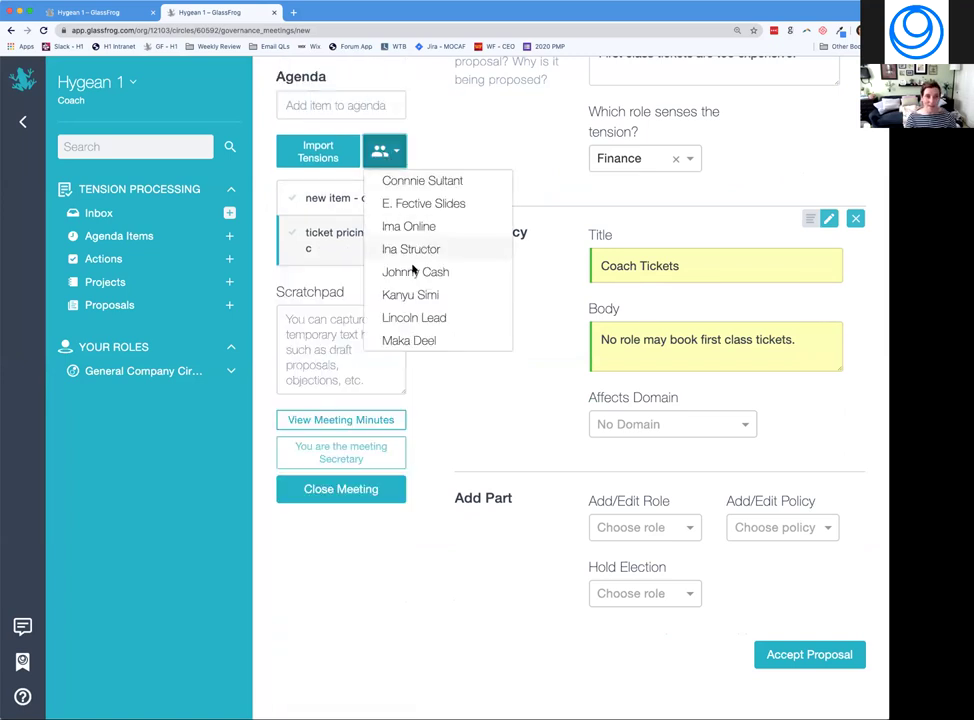
click(410, 294)
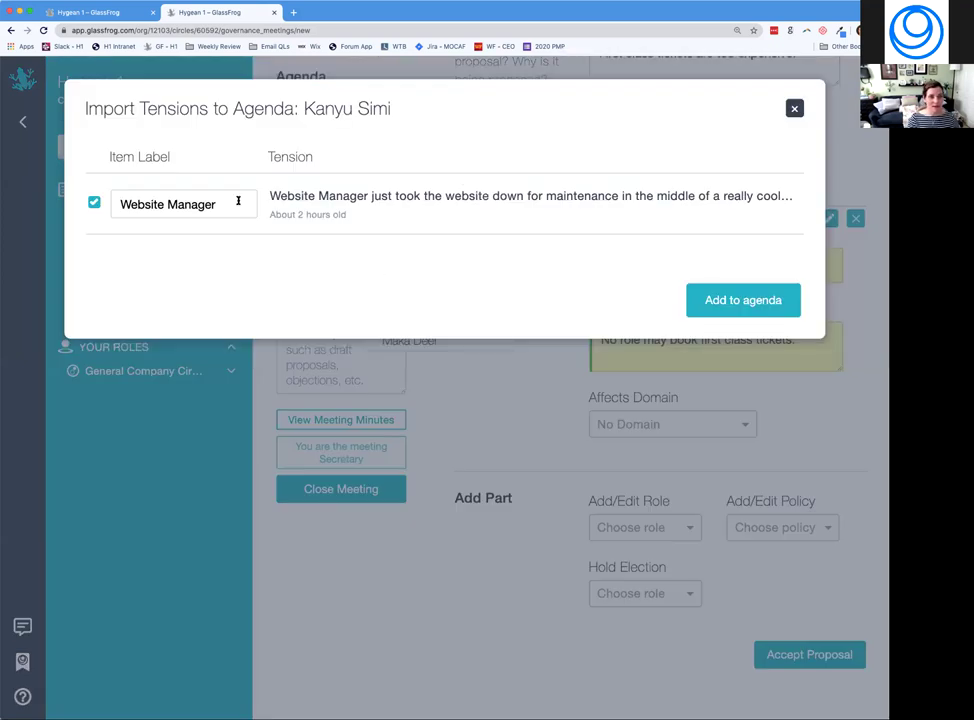
click(729, 300)
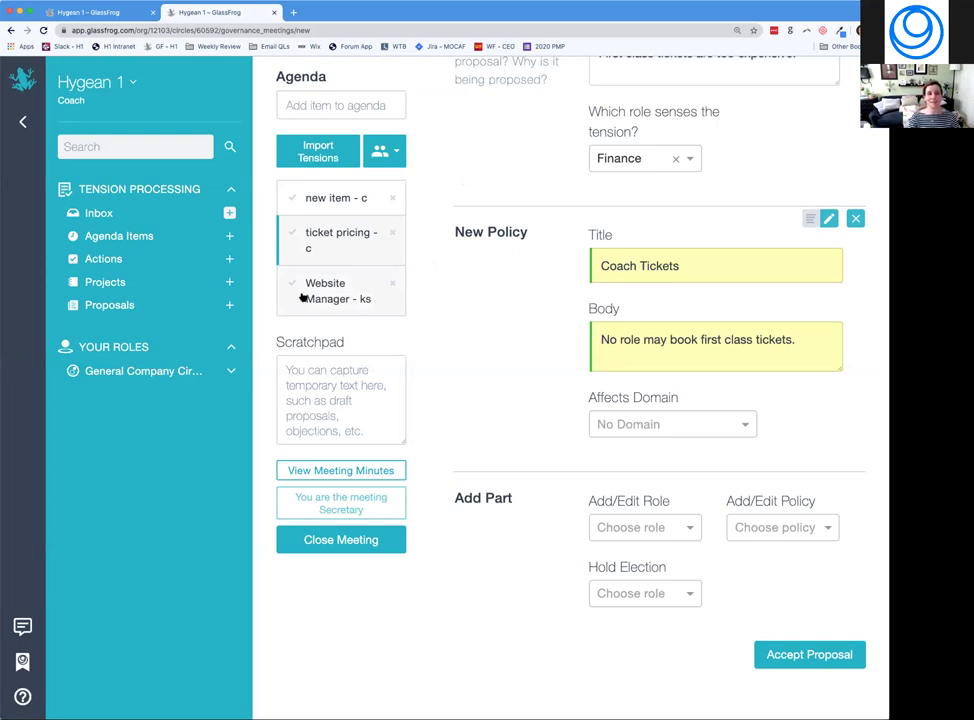
click(328, 296)
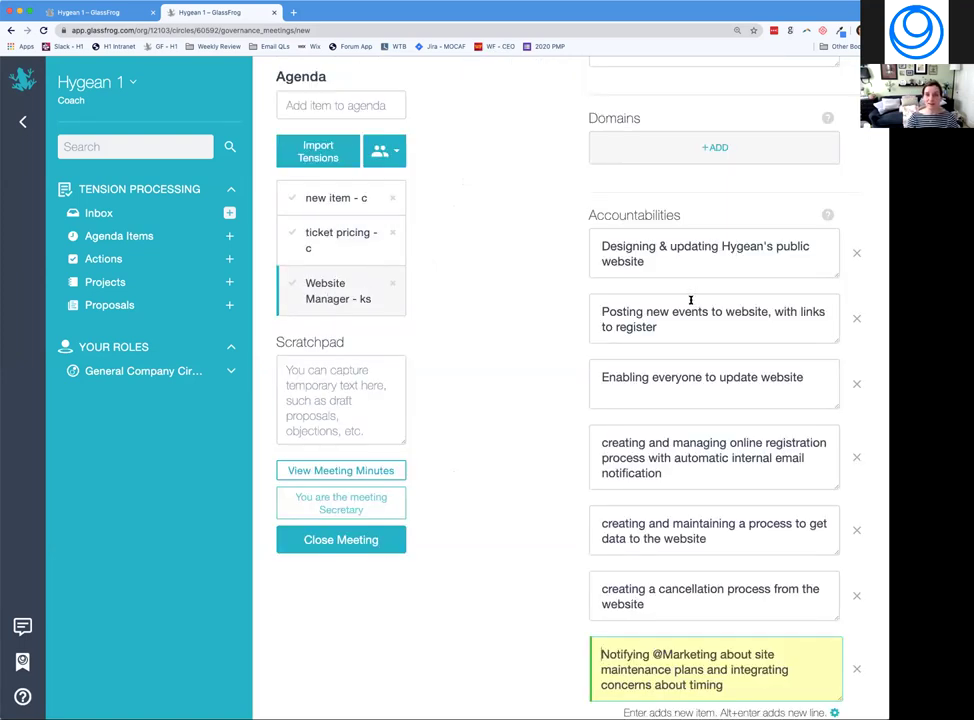
Review the accountability about notifying Marketing of maintenance plans and collapse it into the changes summary.
scroll(690, 298, down, 3)
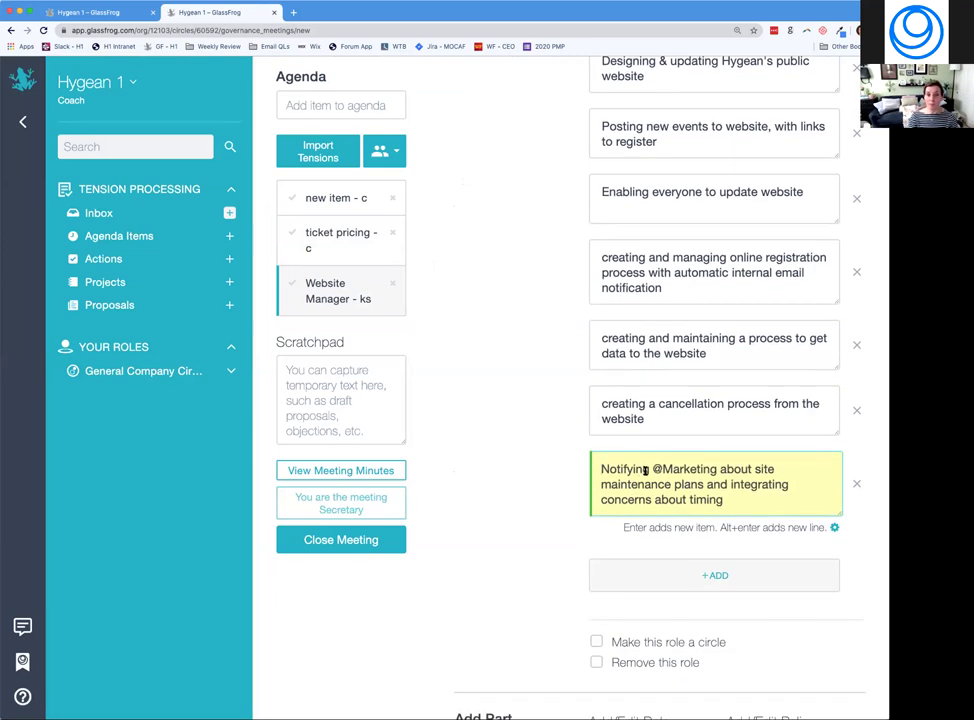
scroll(646, 470, up, 5)
scroll(645, 470, up, 1)
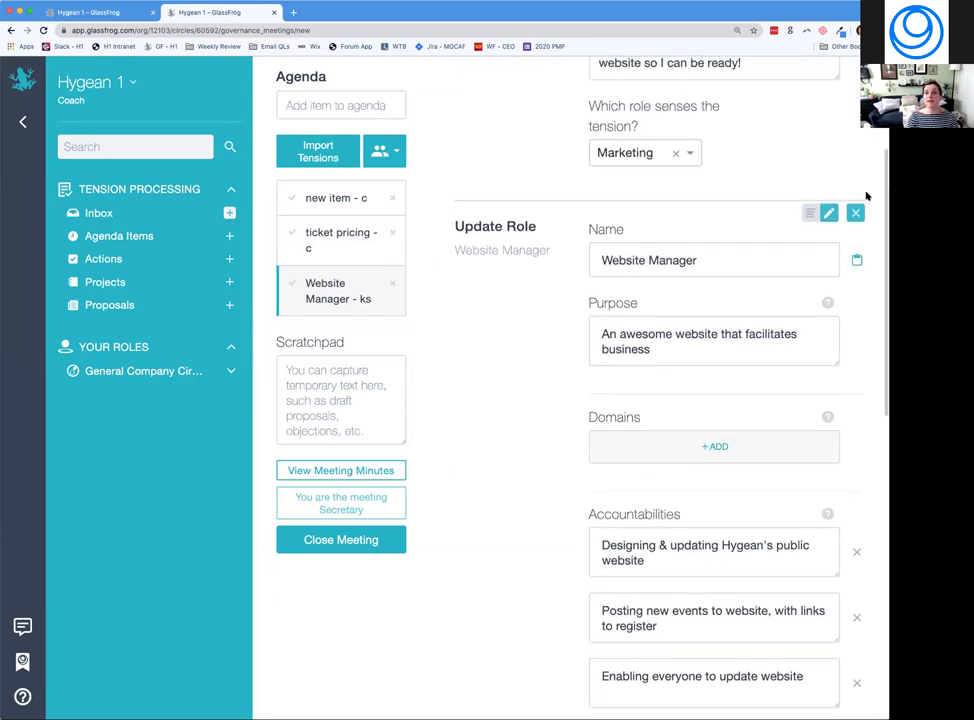
click(828, 212)
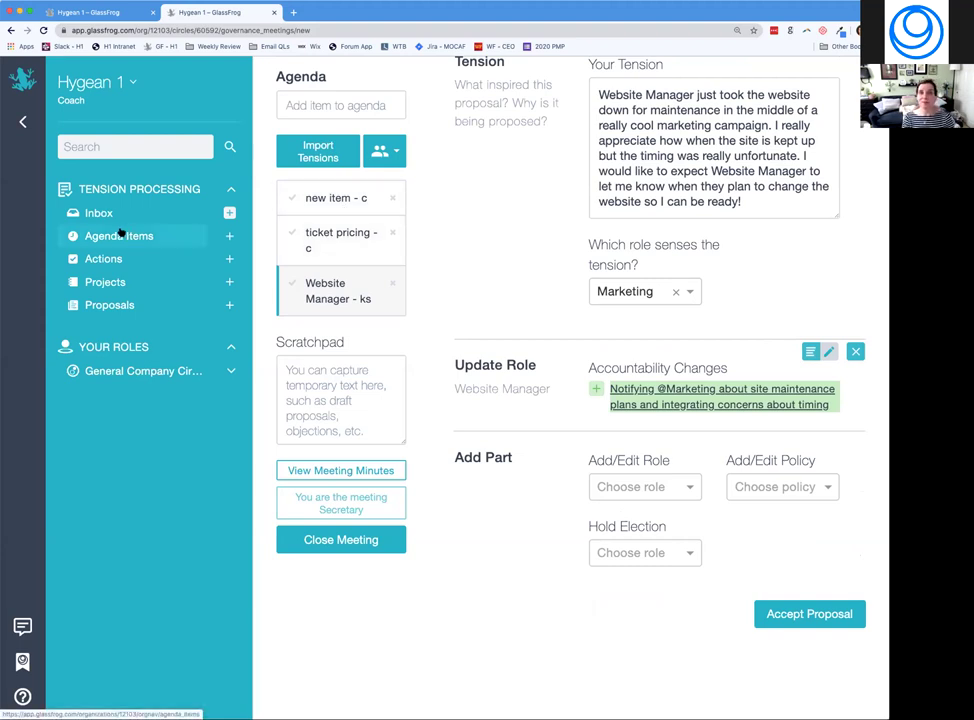
click(393, 151)
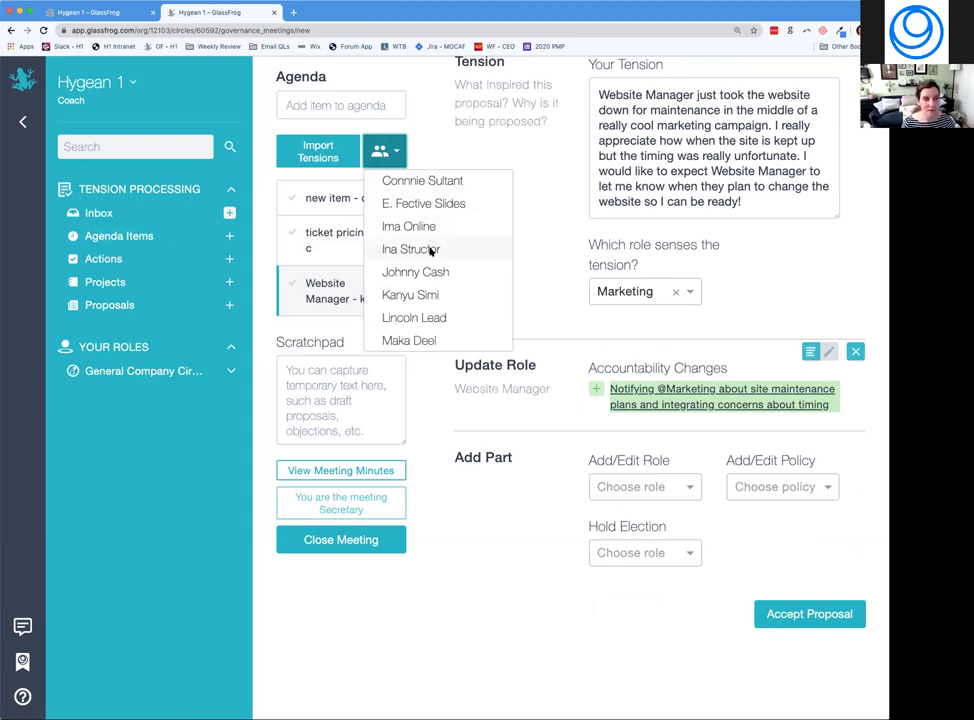
scroll(430, 252, down, 1)
scroll(426, 289, up, 2)
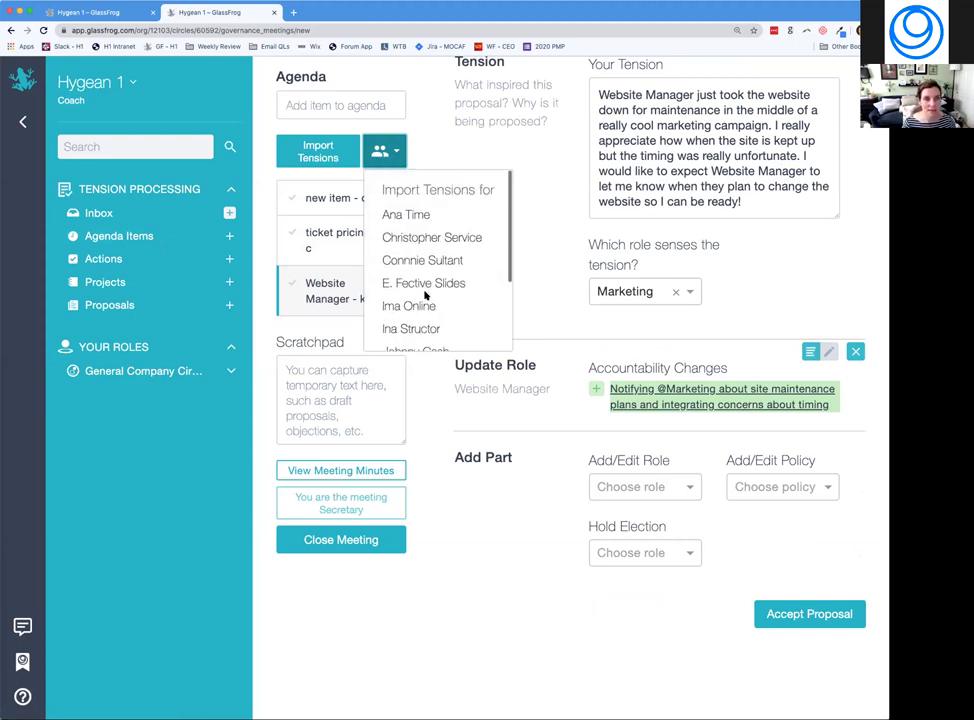
click(406, 214)
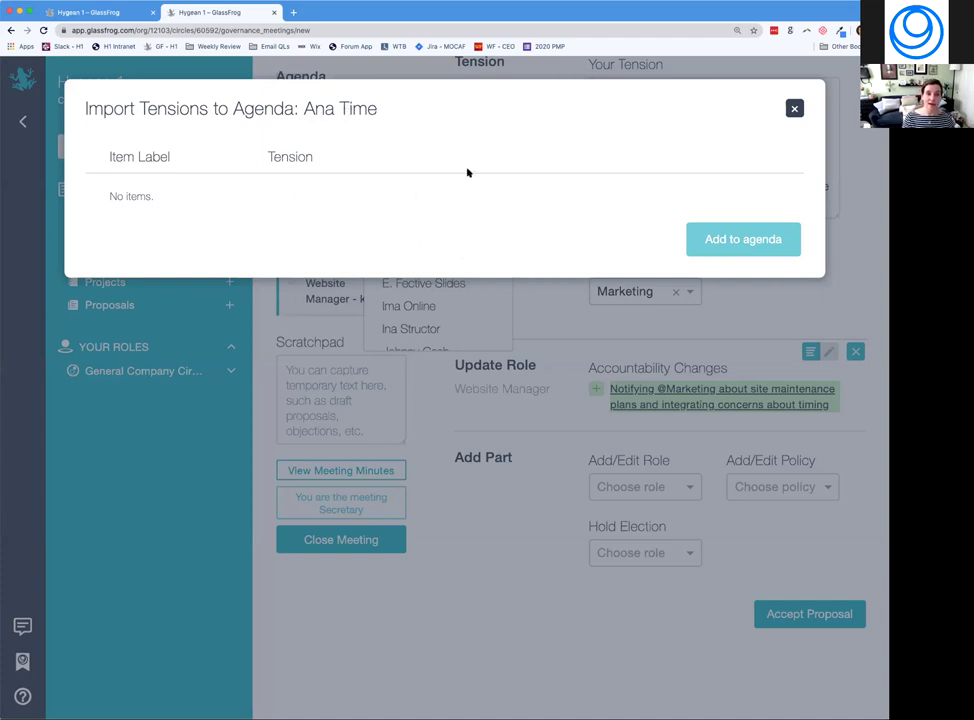
click(794, 108)
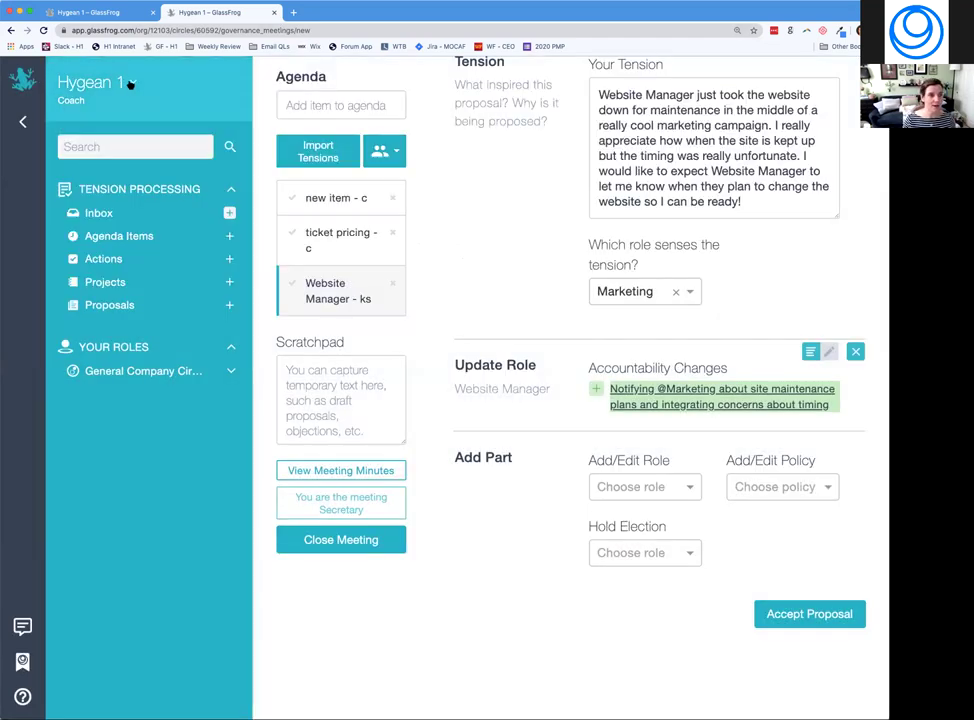
Sign out of Hygean 1 and log in as another member using their email and password.
click(130, 84)
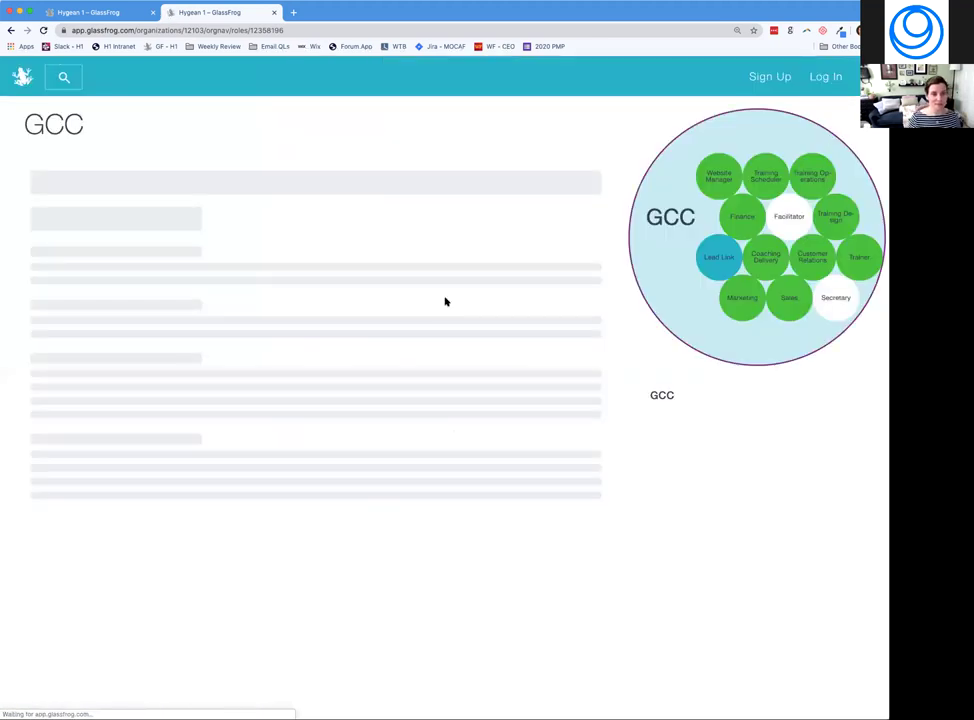
click(812, 82)
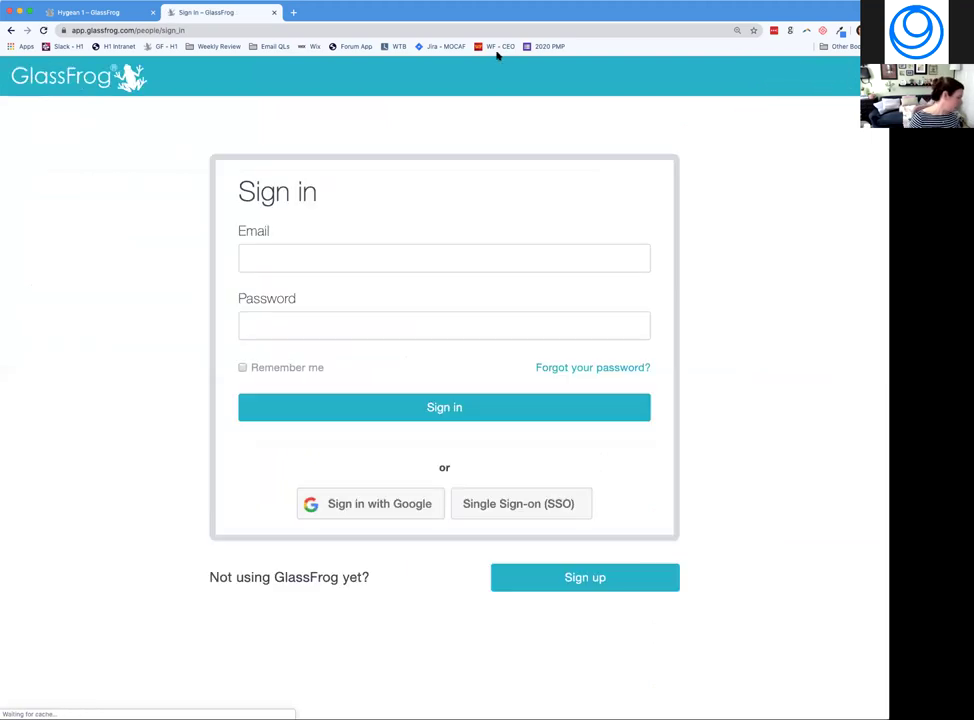
click(330, 255)
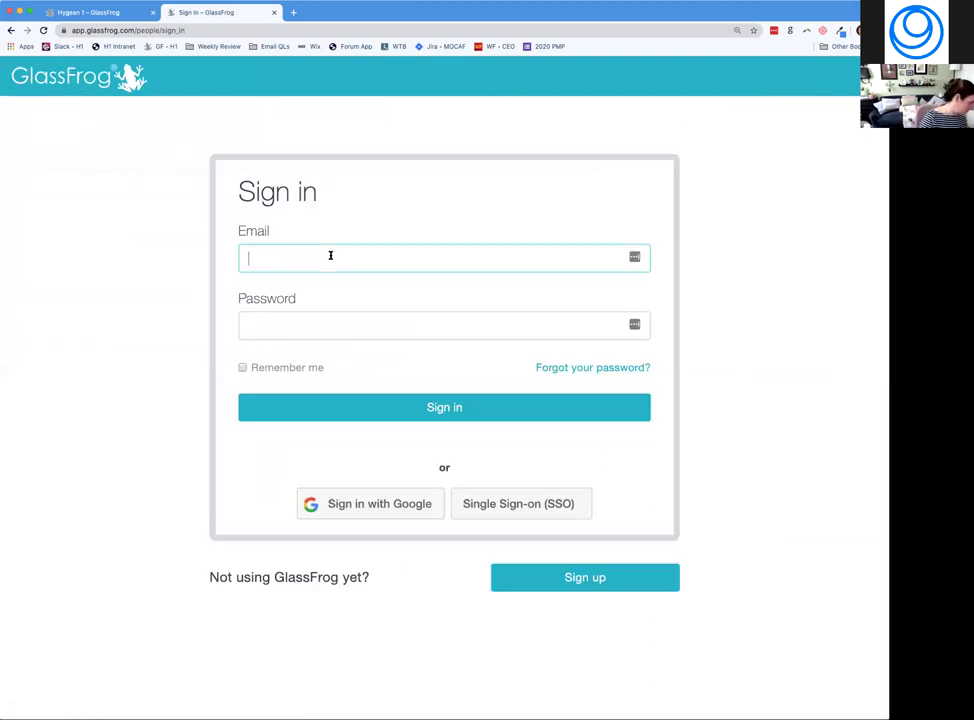
key(Tab)
text(••••••••••)
key(Return)
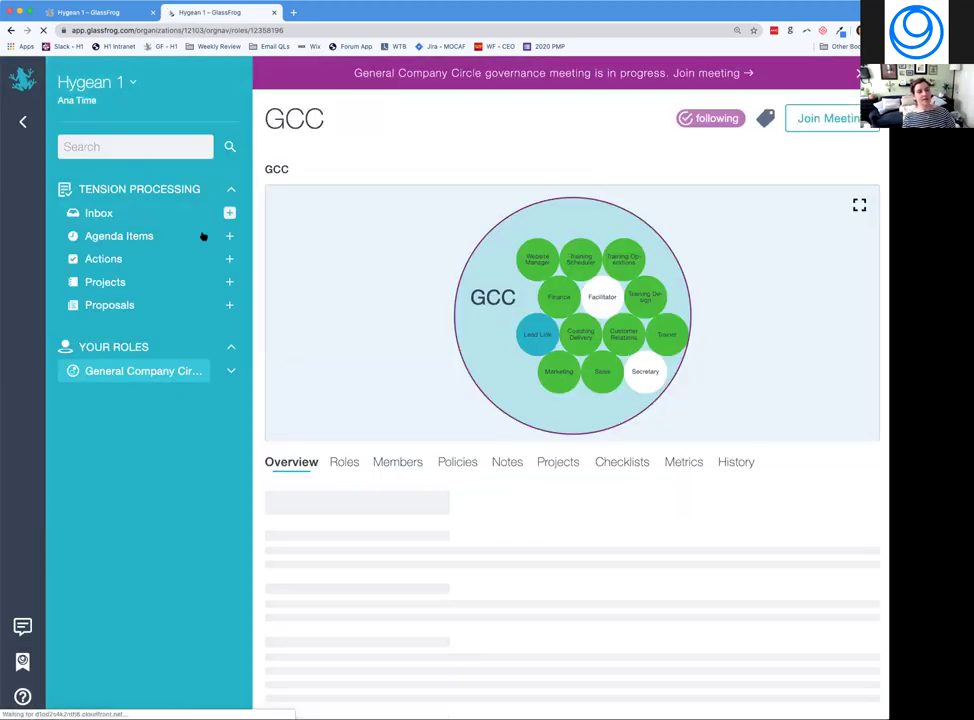
Queue the draft unscheduled private-training proposal for the General Company Circle meeting.
click(117, 303)
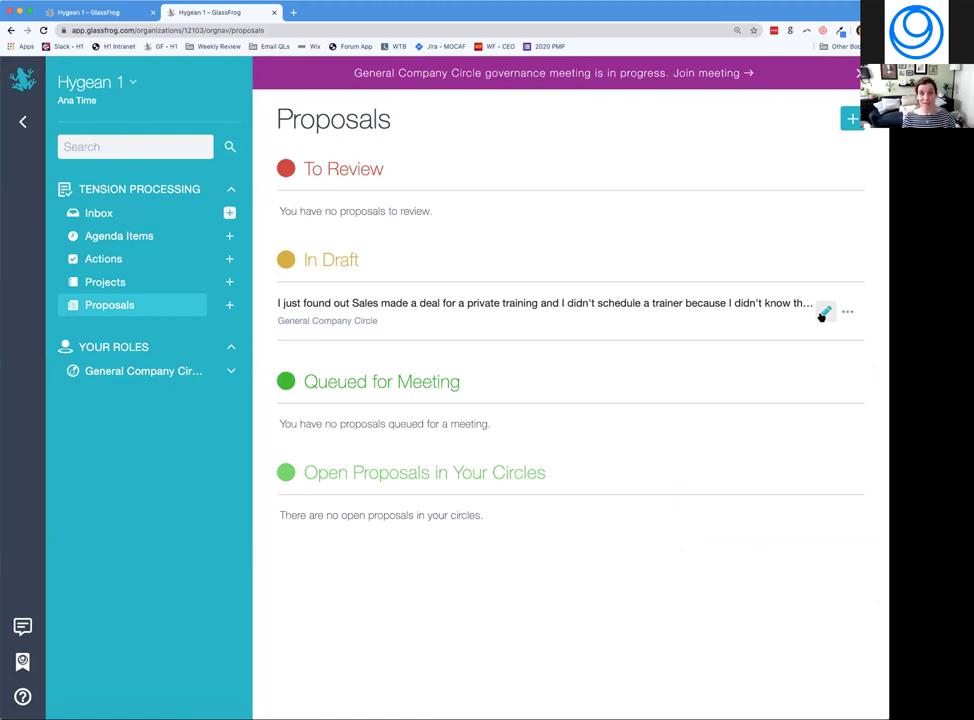
click(823, 314)
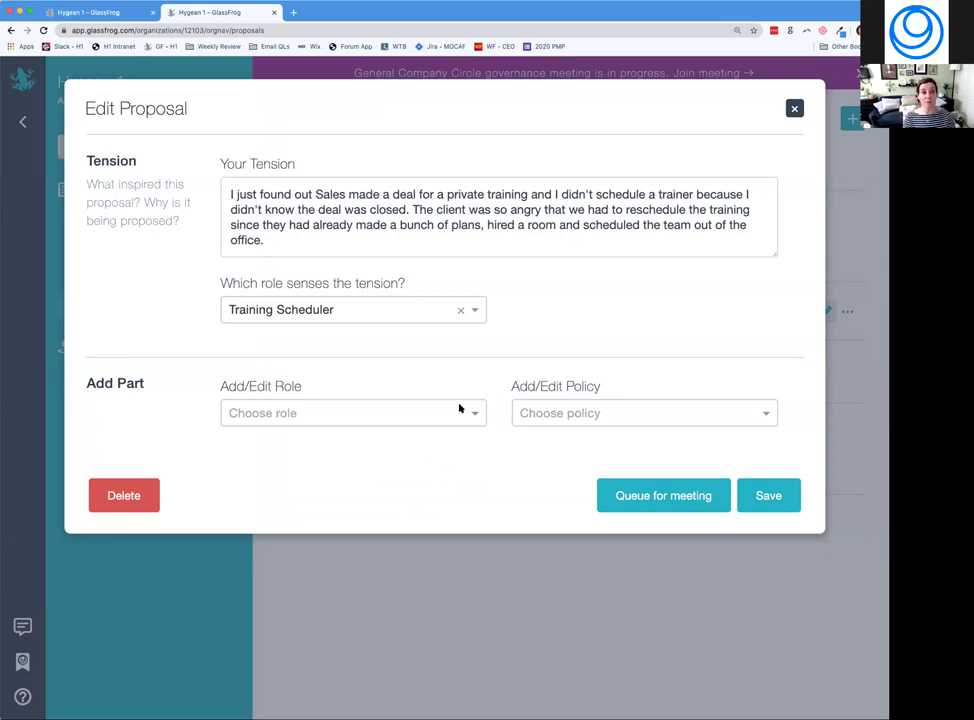
click(655, 493)
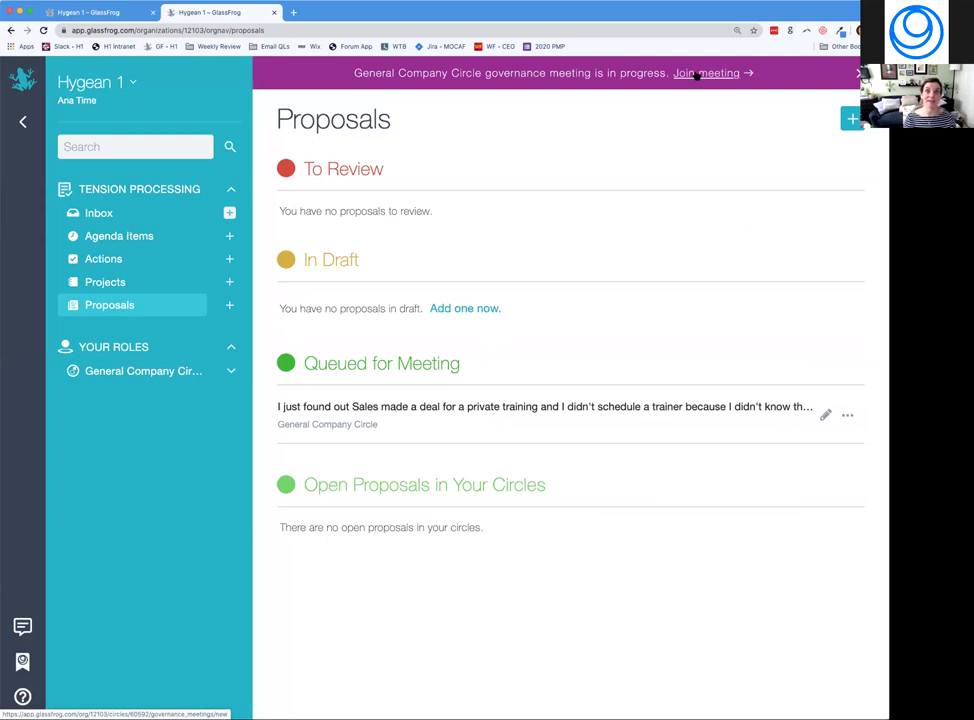
Join the in-progress governance meeting, then dismiss the Import Tensions window without importing anything.
click(697, 76)
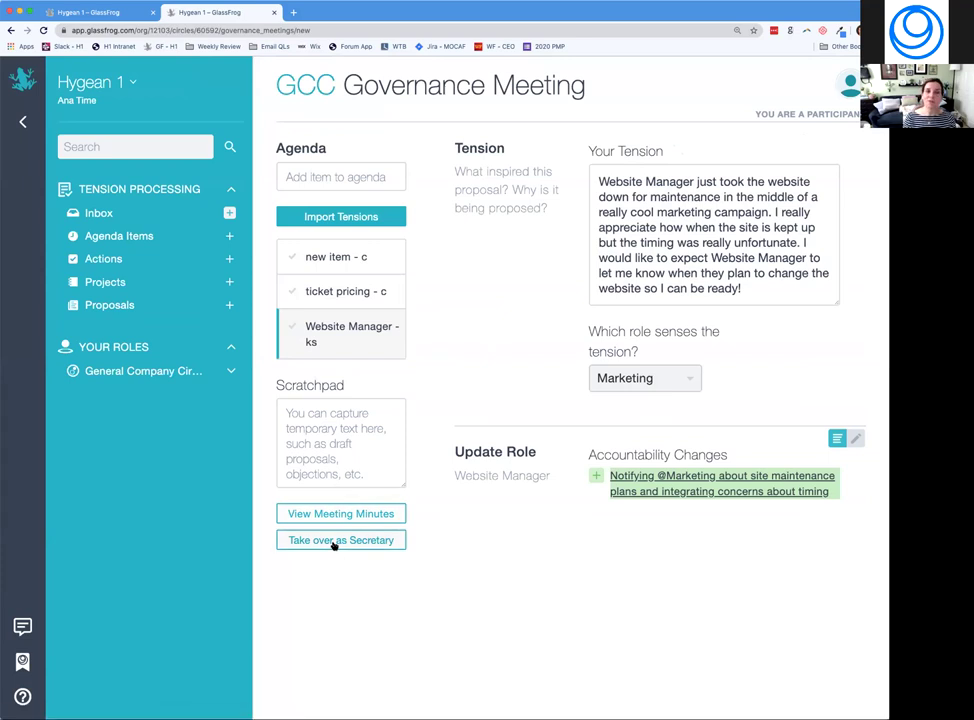
click(364, 219)
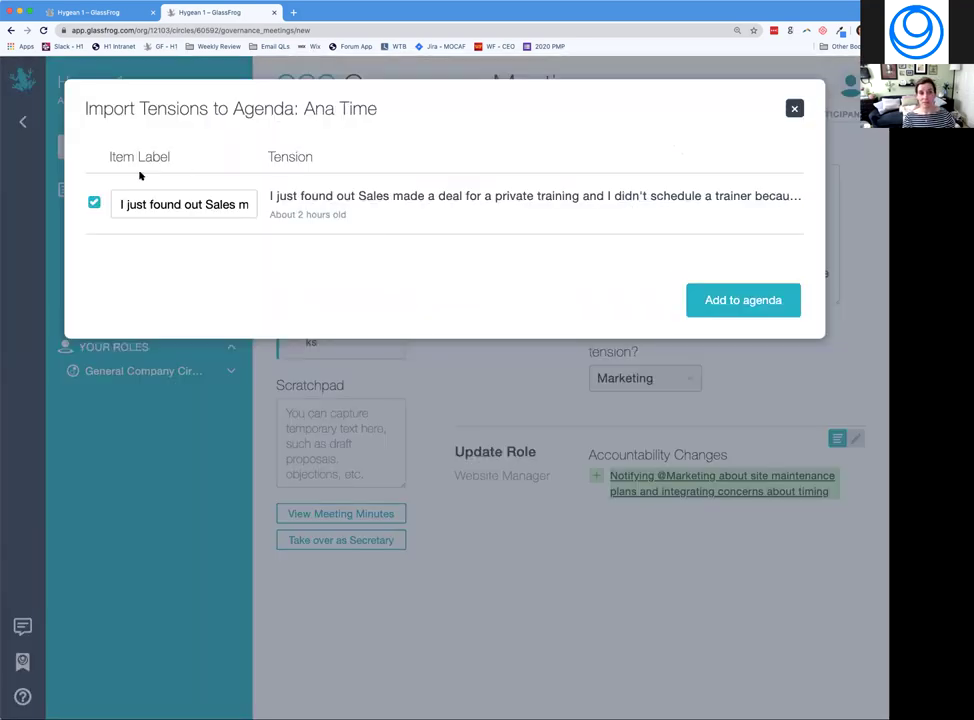
triple_click(194, 204)
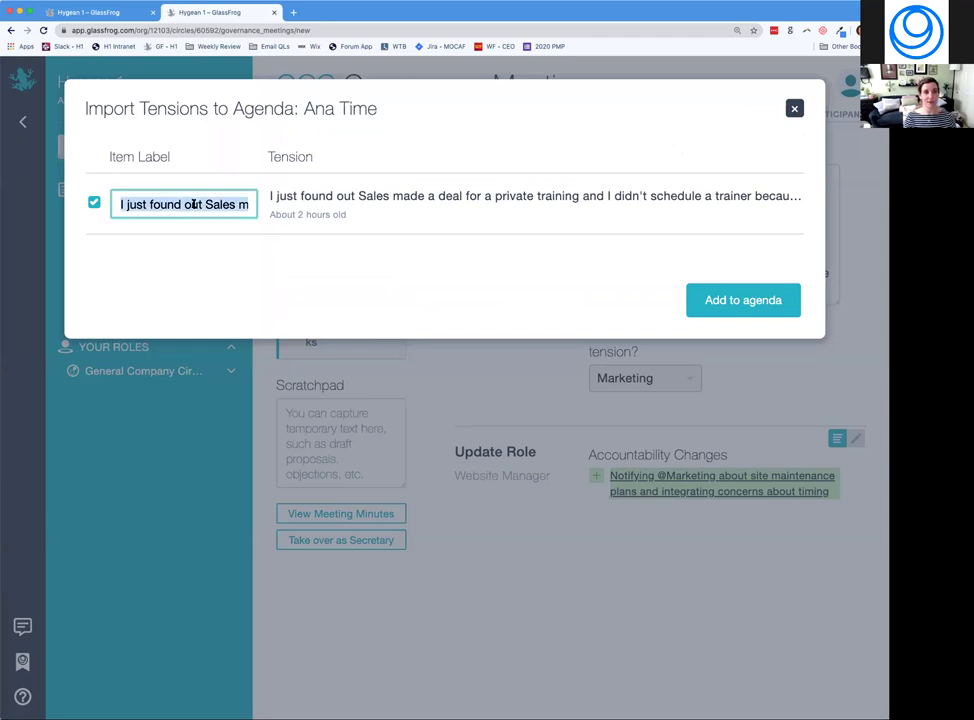
click(794, 108)
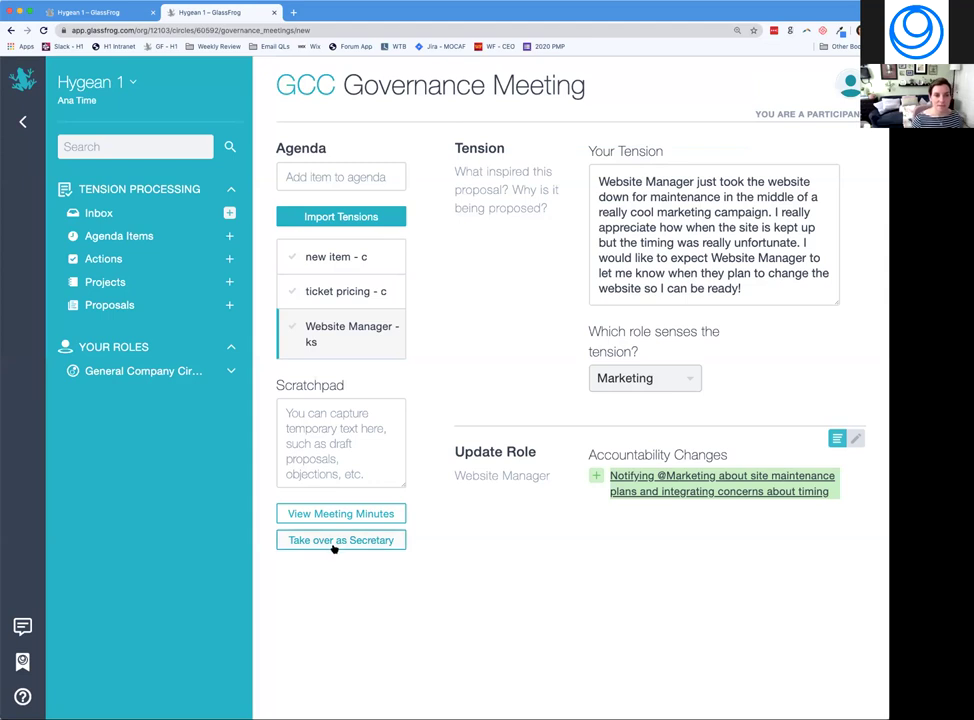
Take over as Secretary and import the private-training tension onto the agenda labelled 'Sales'.
click(350, 541)
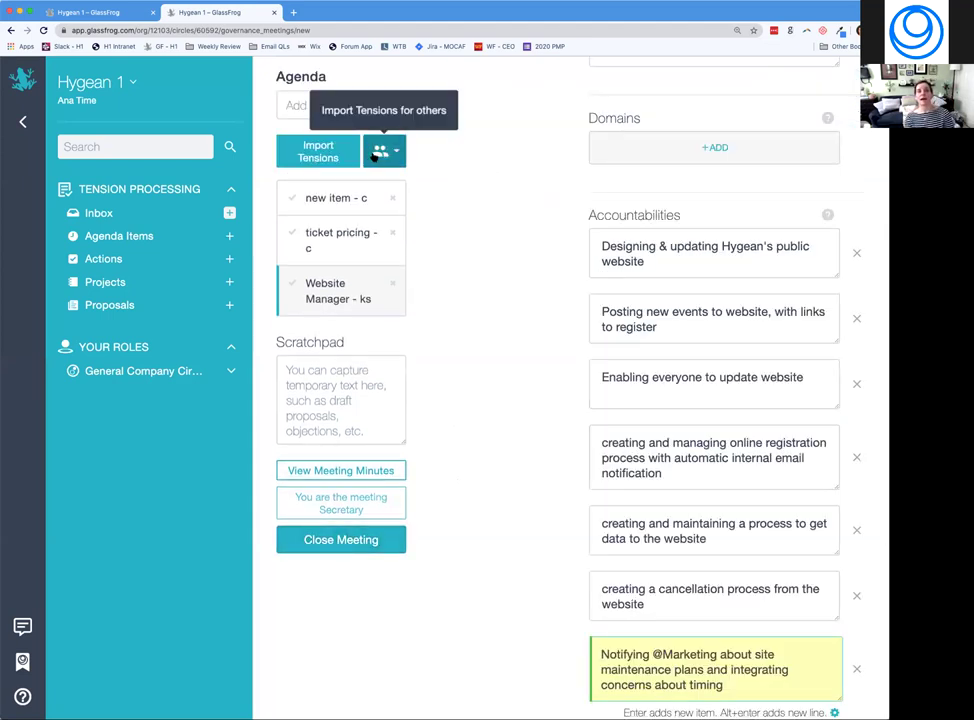
click(316, 158)
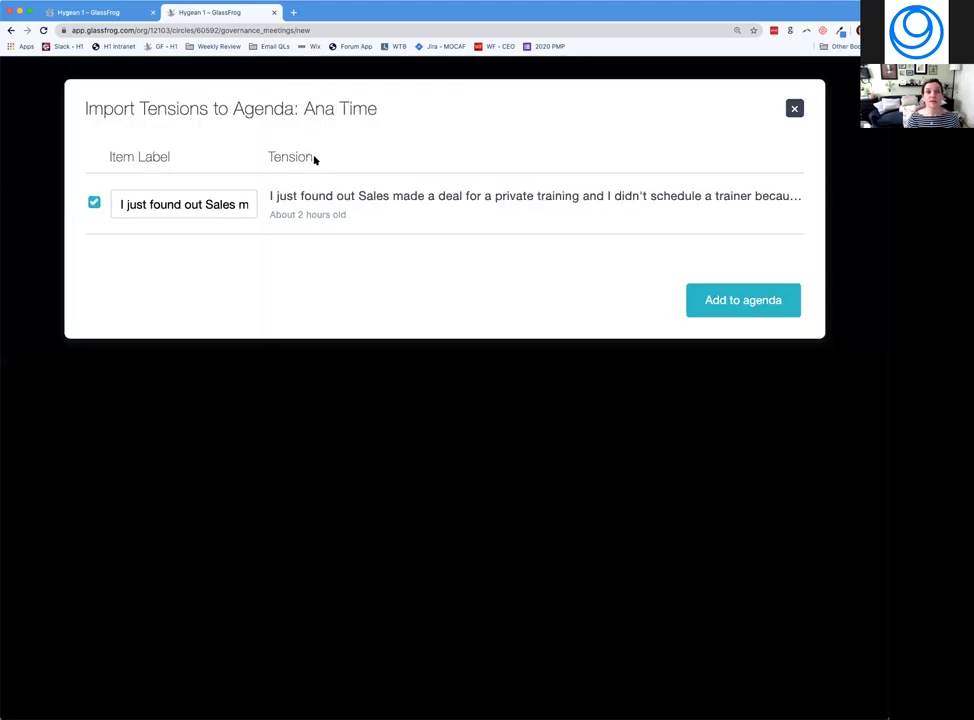
triple_click(250, 203)
text(Sales)
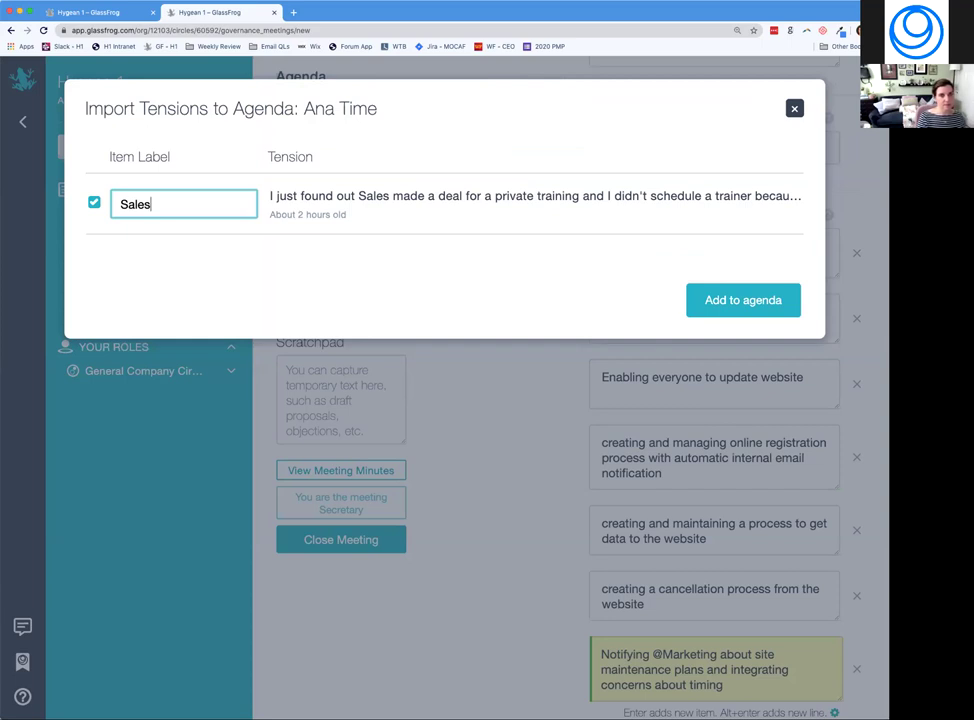
click(711, 299)
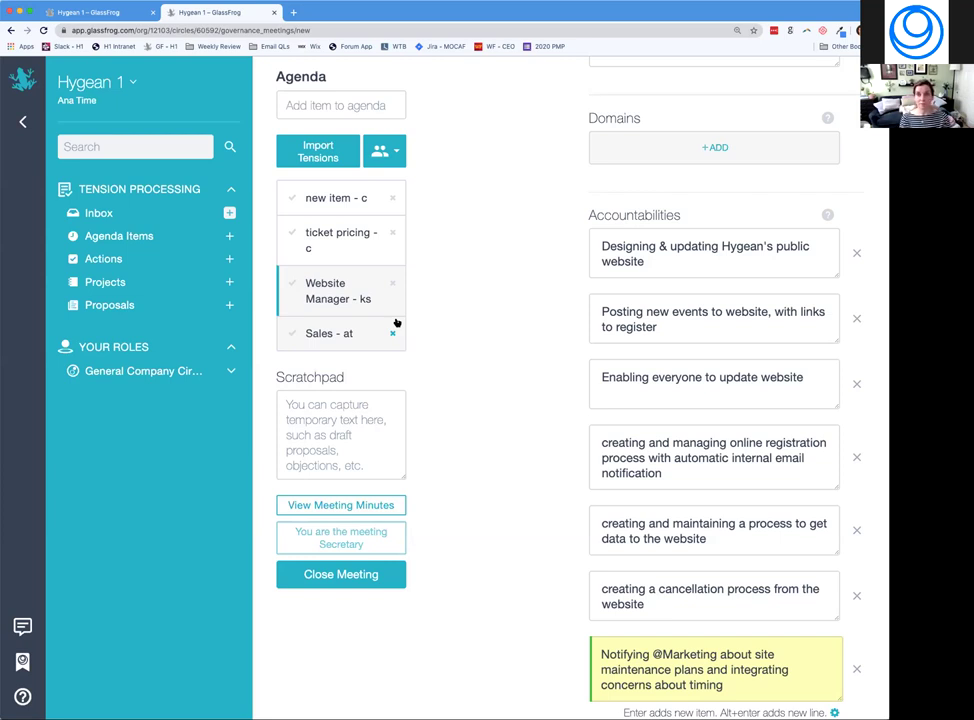
Browse the import list, checking two members' tensions and finding nothing to import.
click(397, 155)
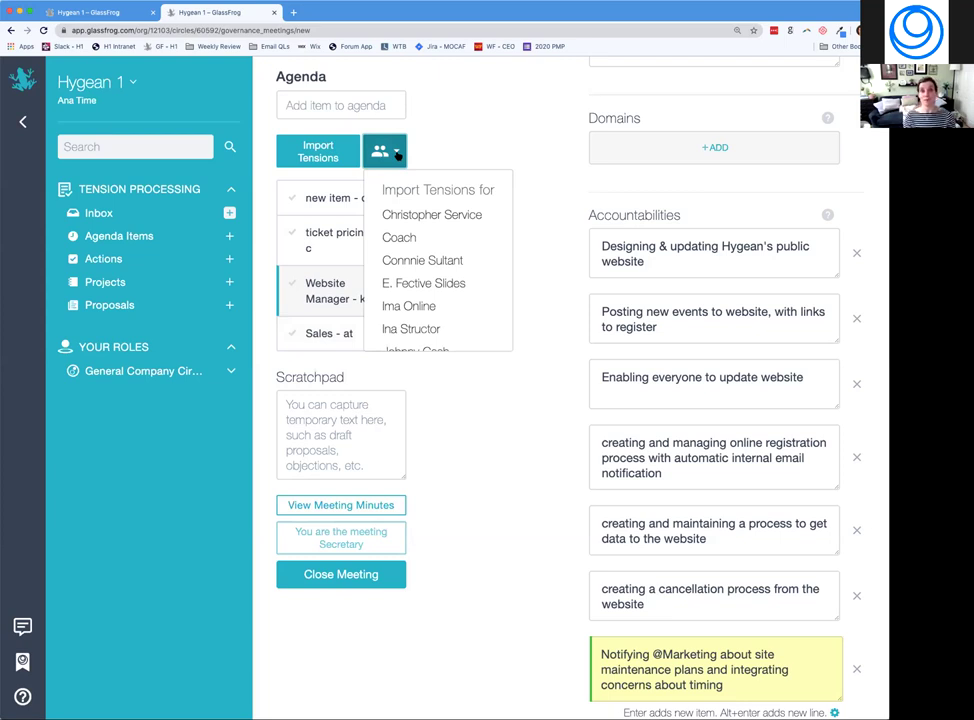
click(514, 126)
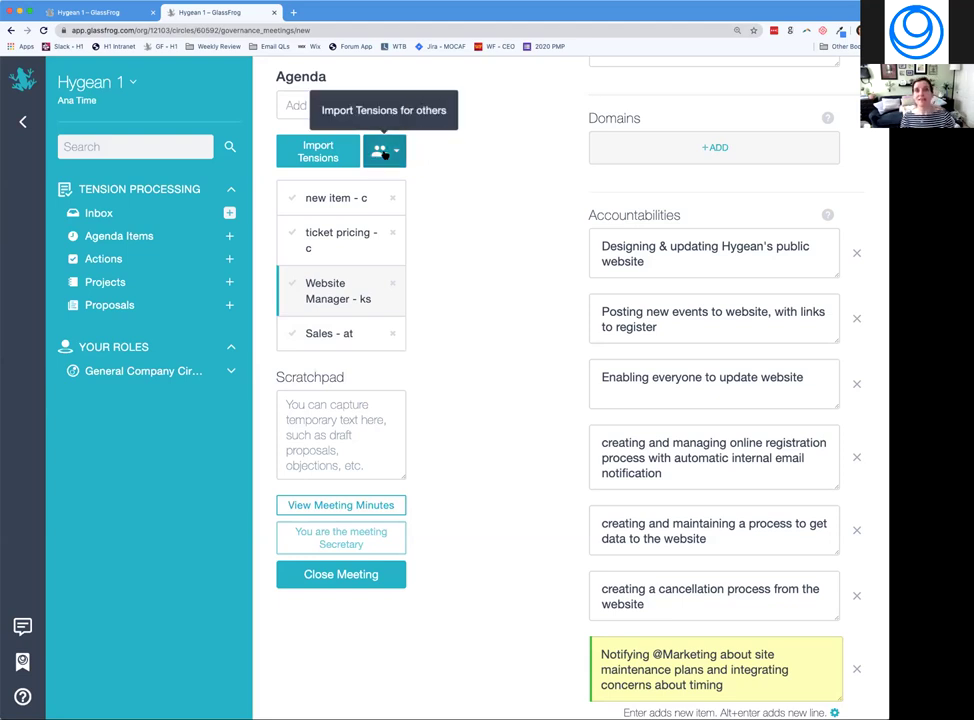
click(384, 153)
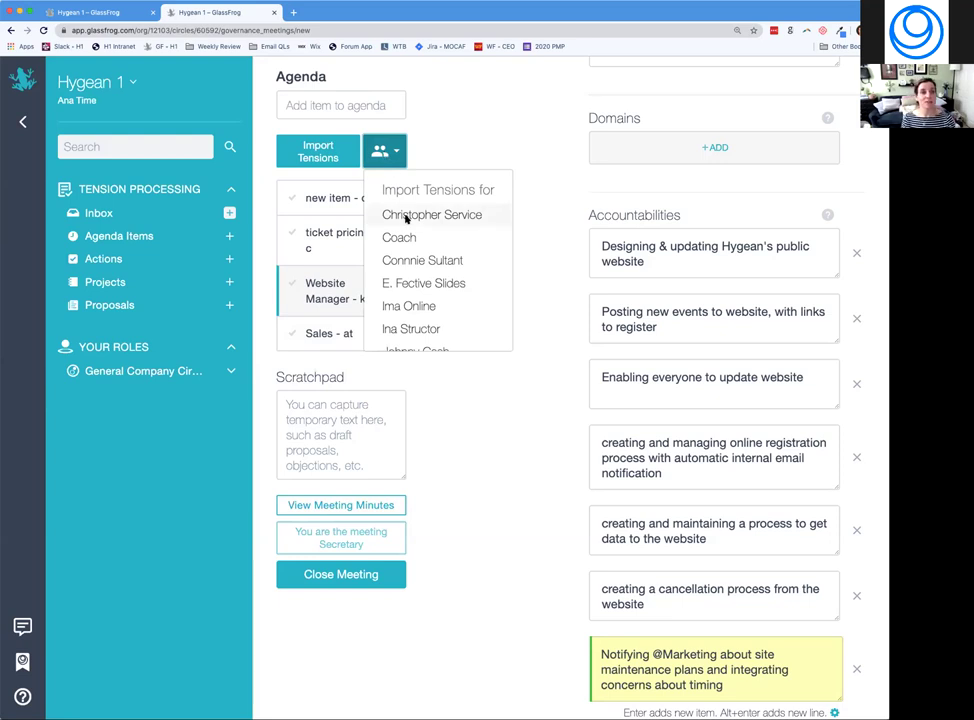
click(405, 216)
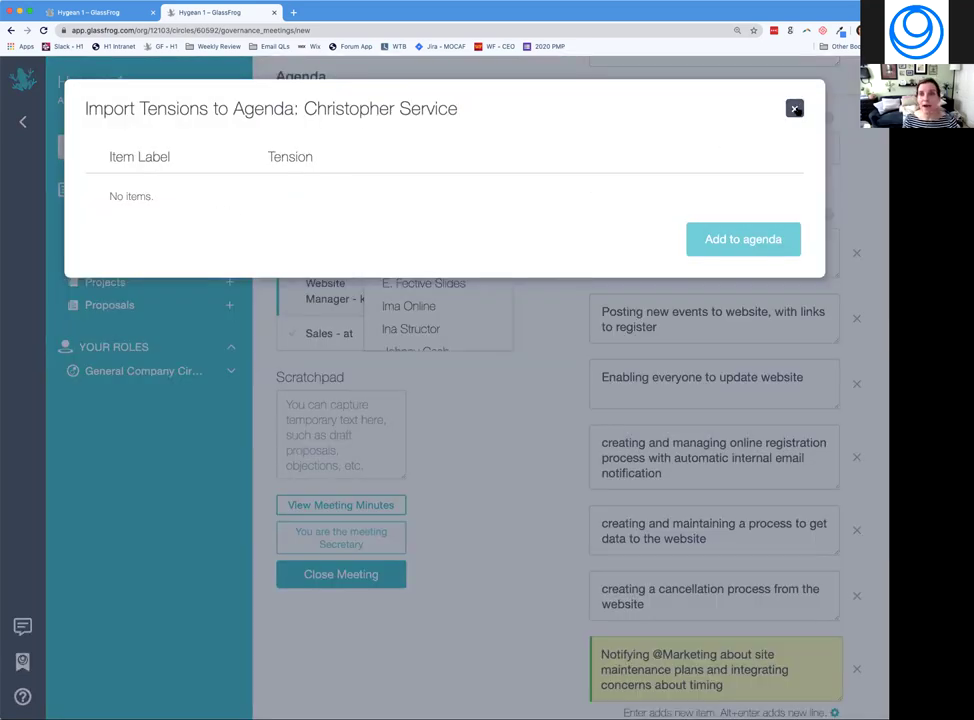
click(794, 108)
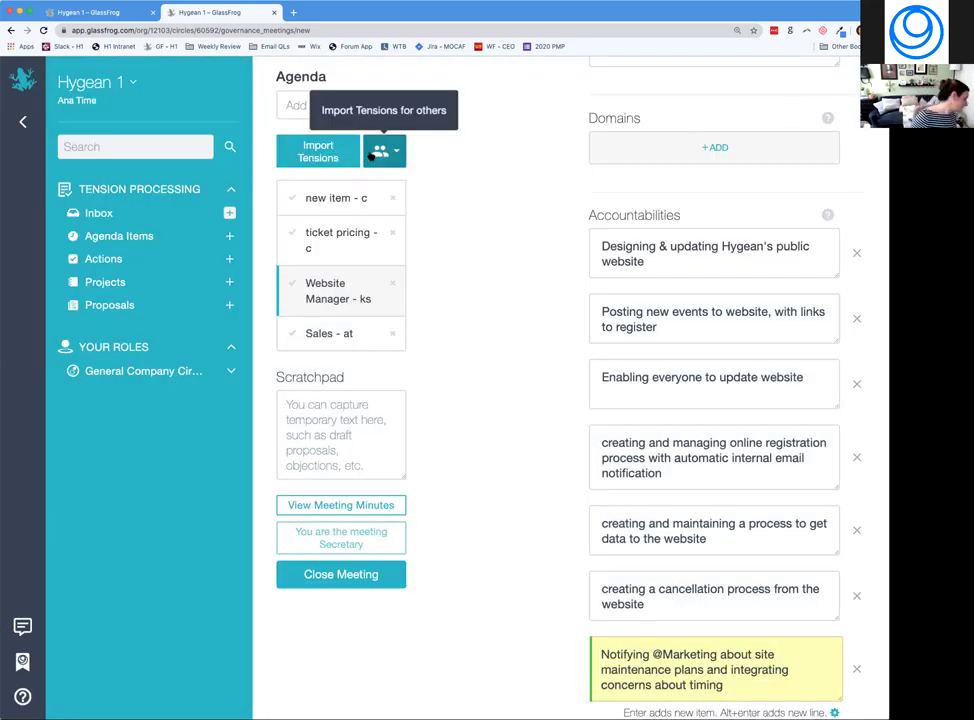
click(371, 153)
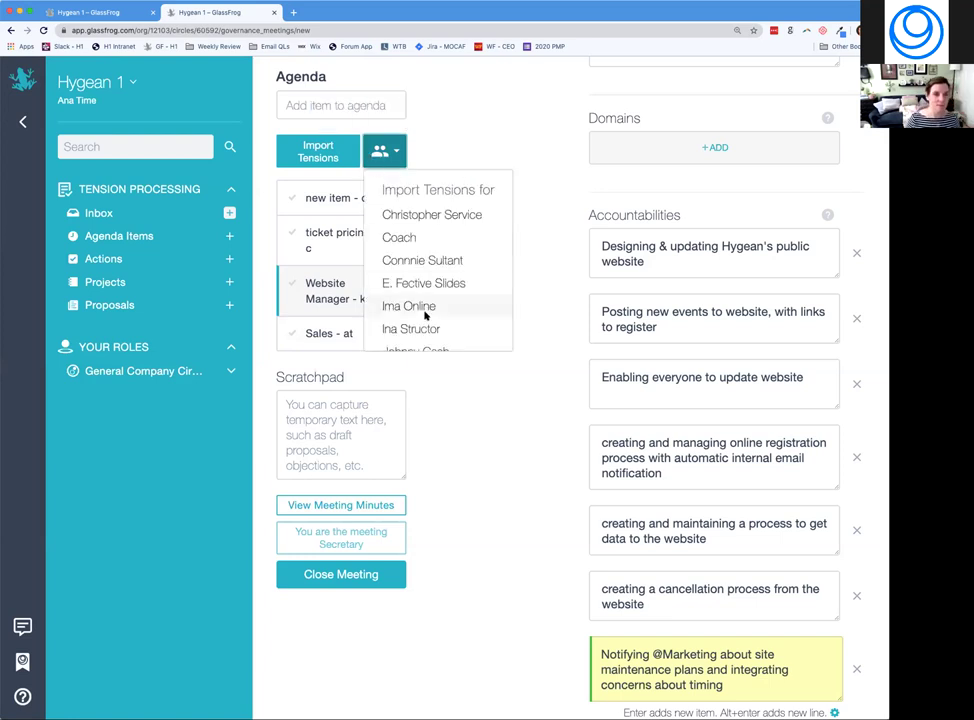
scroll(426, 312, down, 2)
scroll(420, 305, down, 1)
click(402, 283)
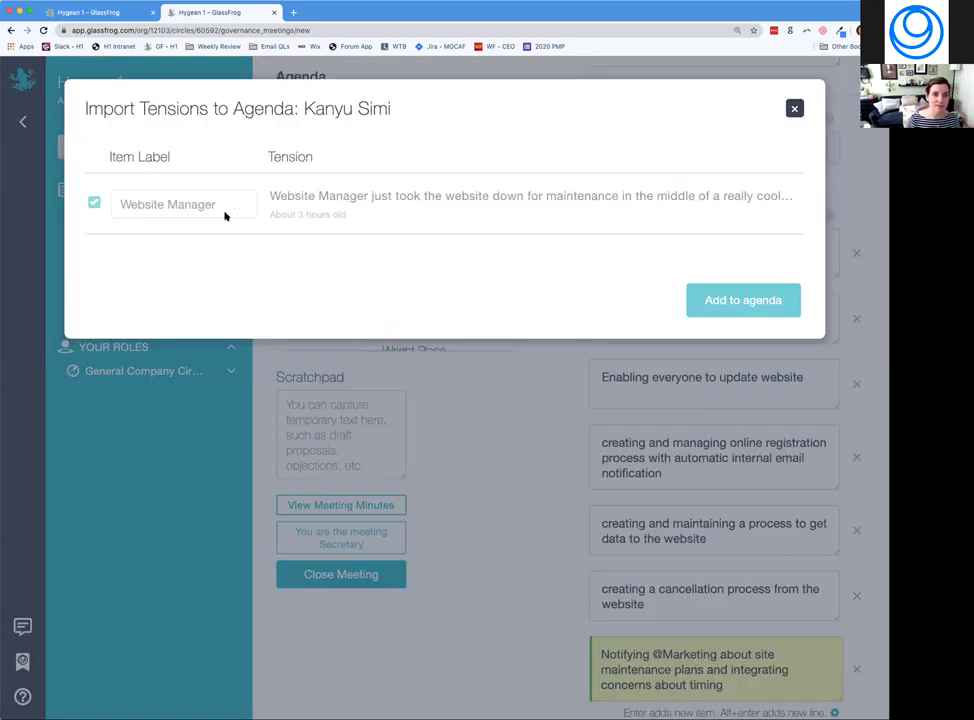
click(794, 108)
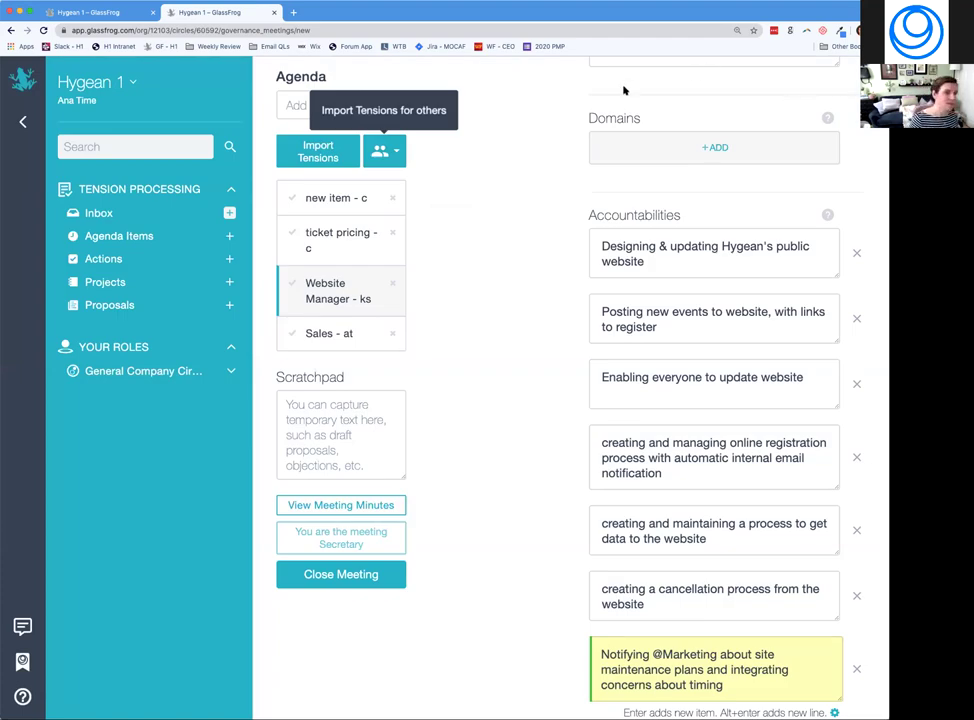
Import a third member's Payment Plans tension as the fifth agenda item after Sales.
click(397, 152)
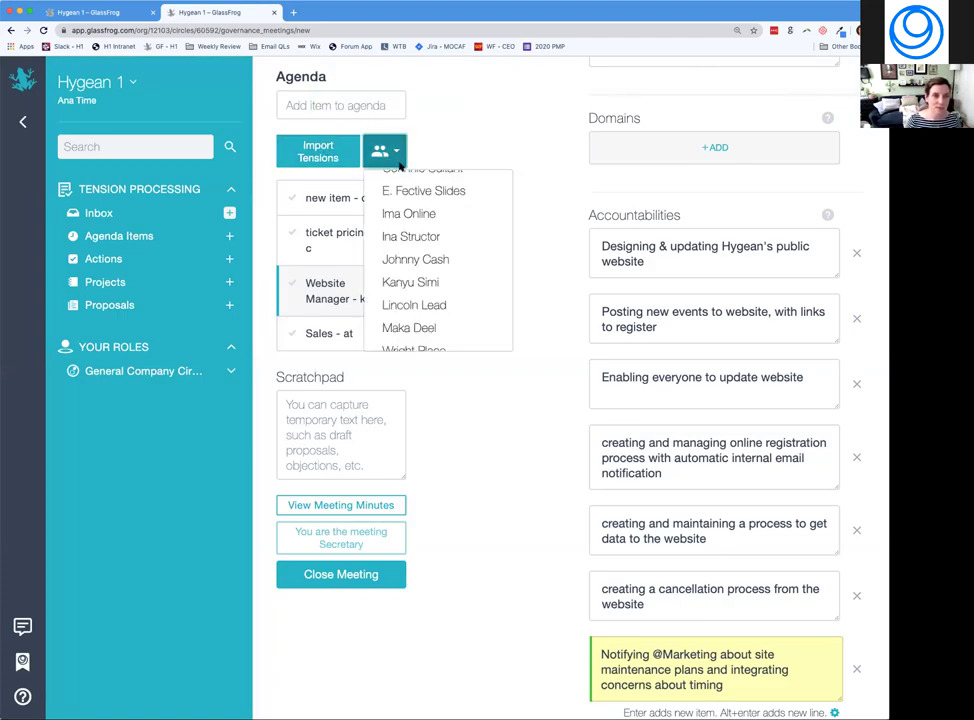
click(418, 259)
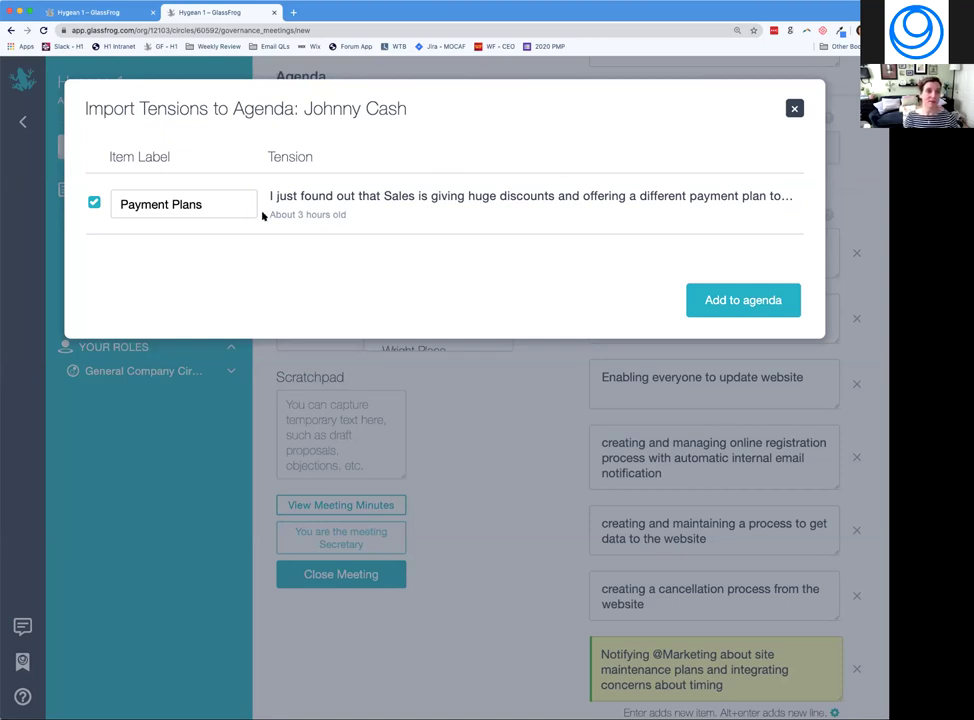
click(718, 304)
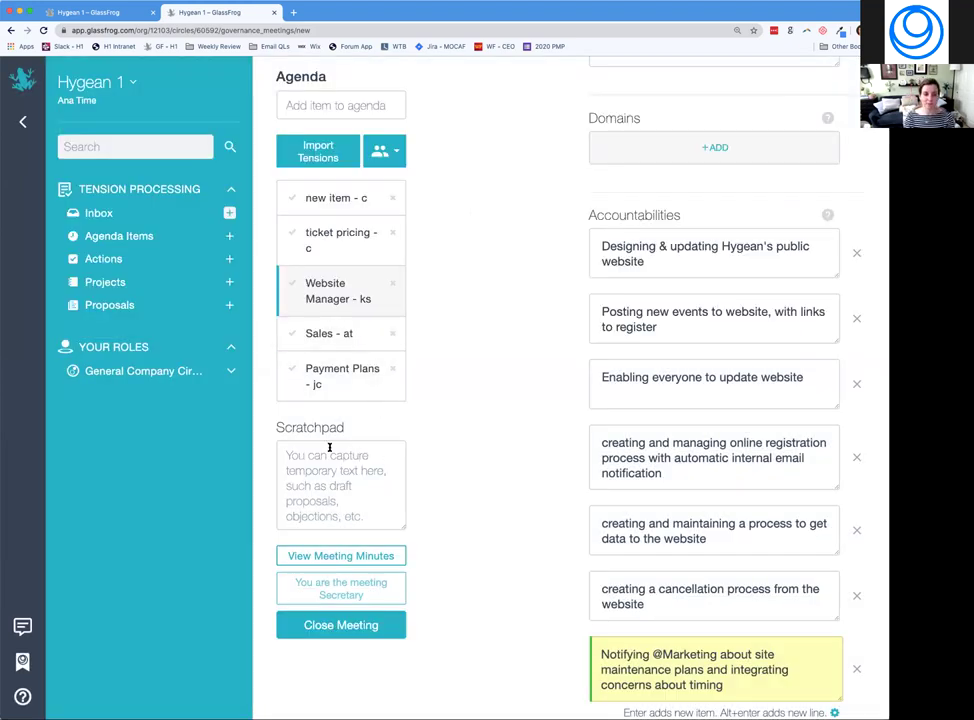
Open the Sales agenda item showing the Training Scheduler's unscheduled private-training tension.
click(340, 336)
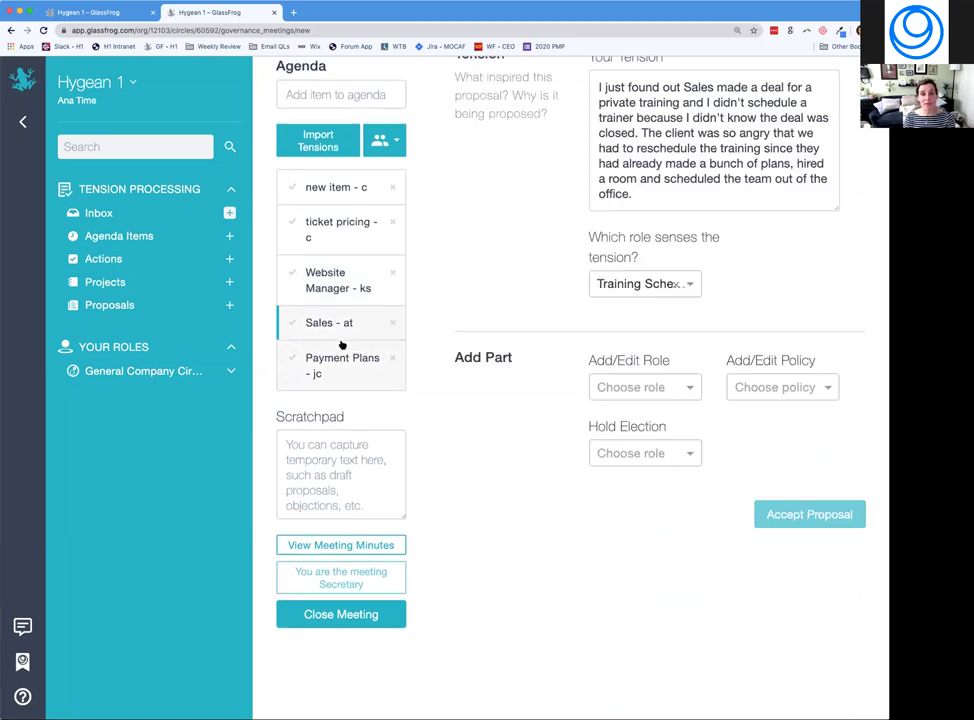
scroll(588, 241, up, 2)
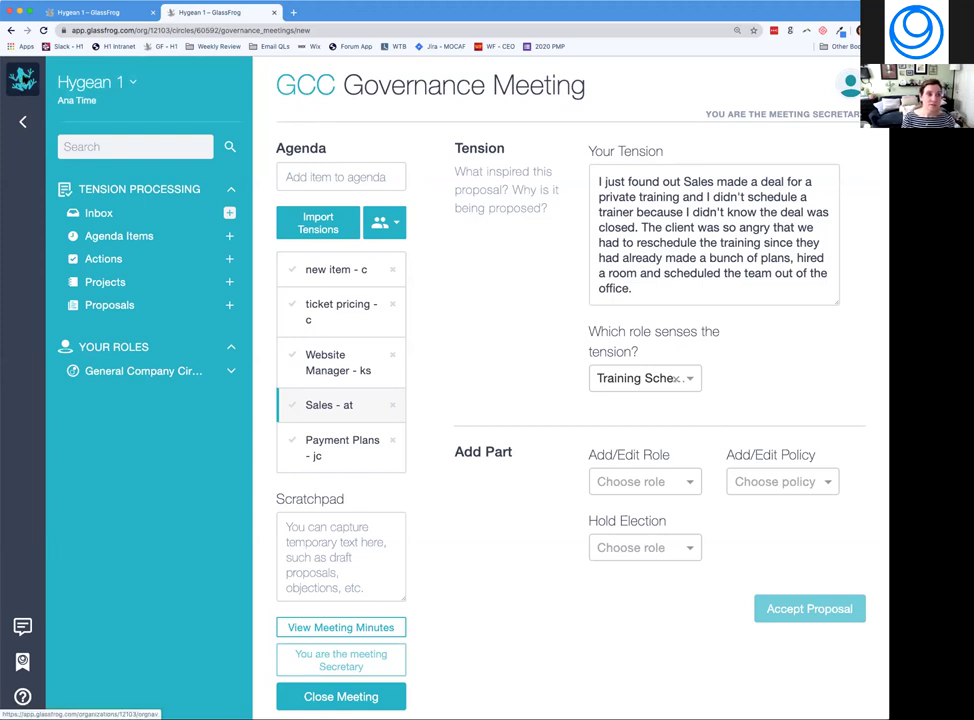
right_click(17, 58)
key(Escape)
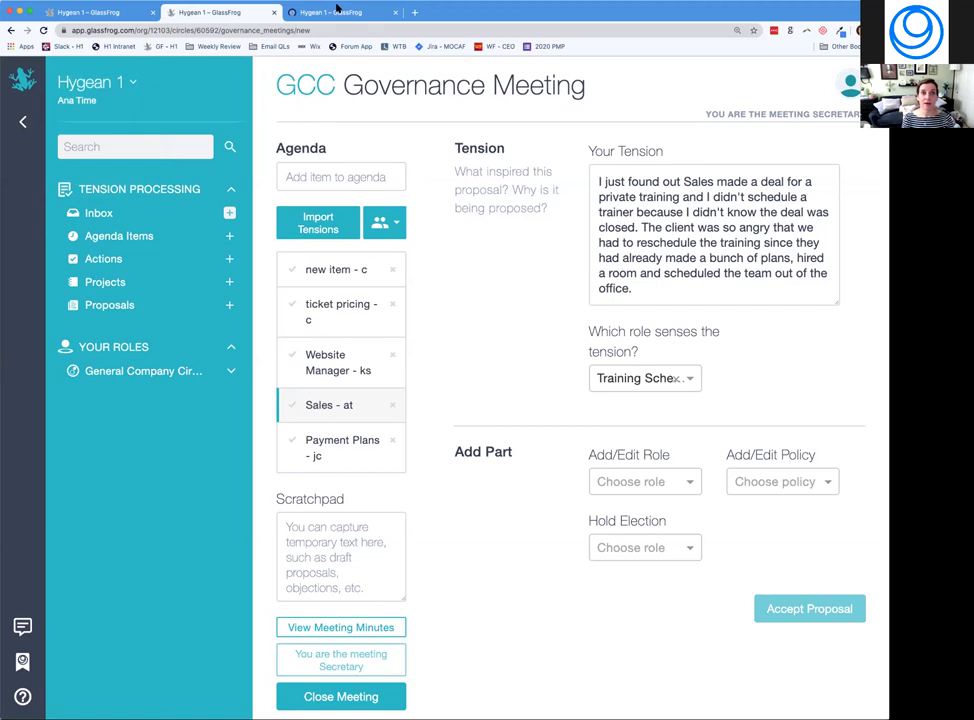
View the GCC circle's History in the third tab, scrolling back from Feb 24, 2020 meetings.
click(345, 12)
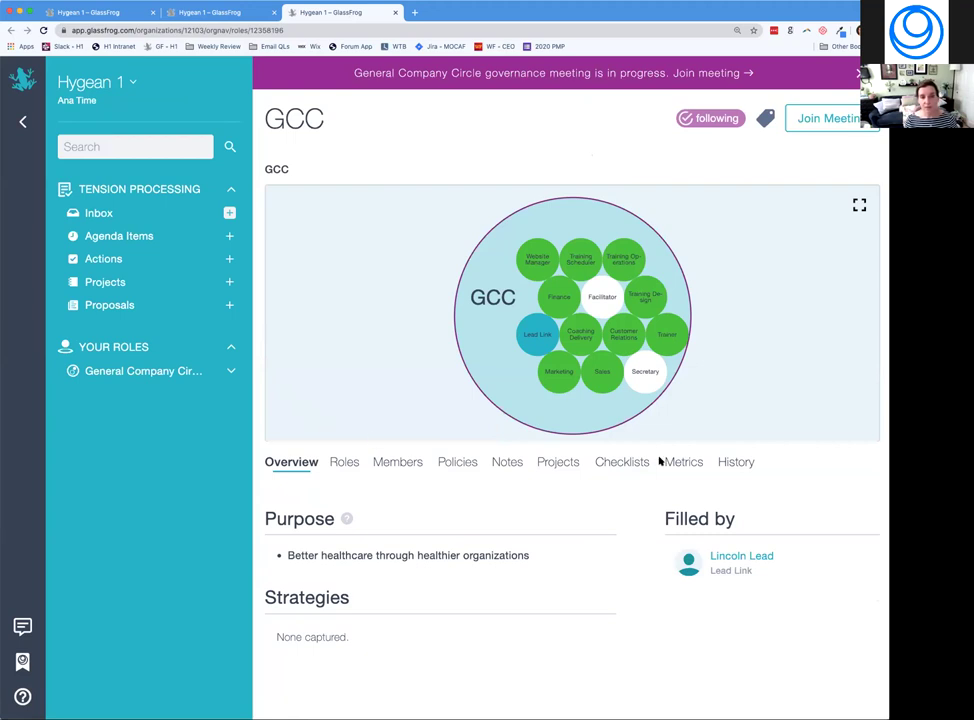
click(740, 463)
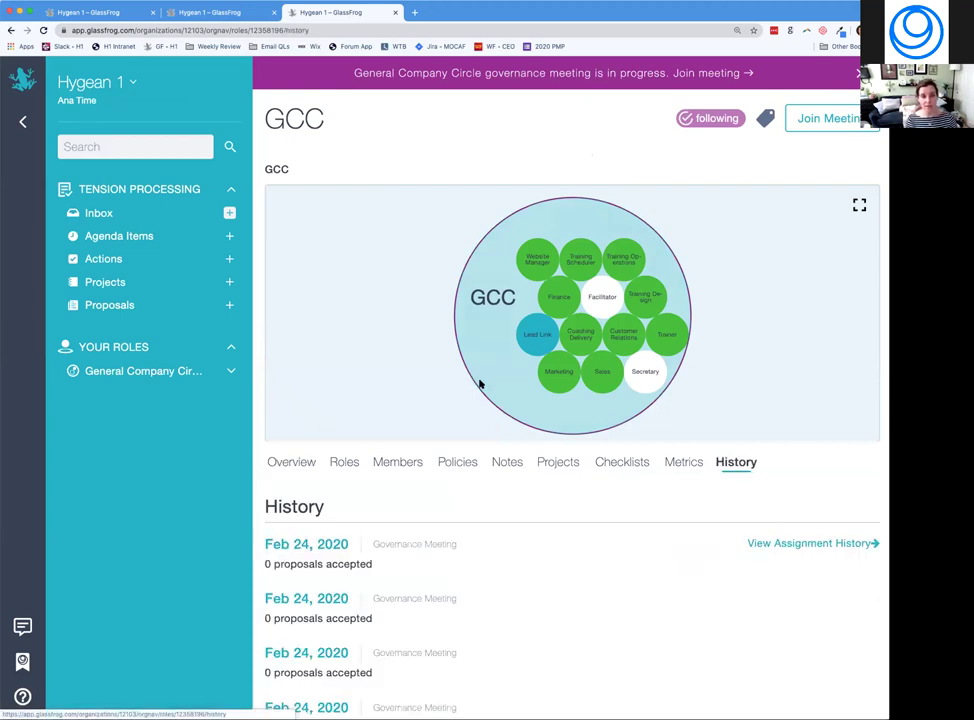
scroll(480, 383, down, 5)
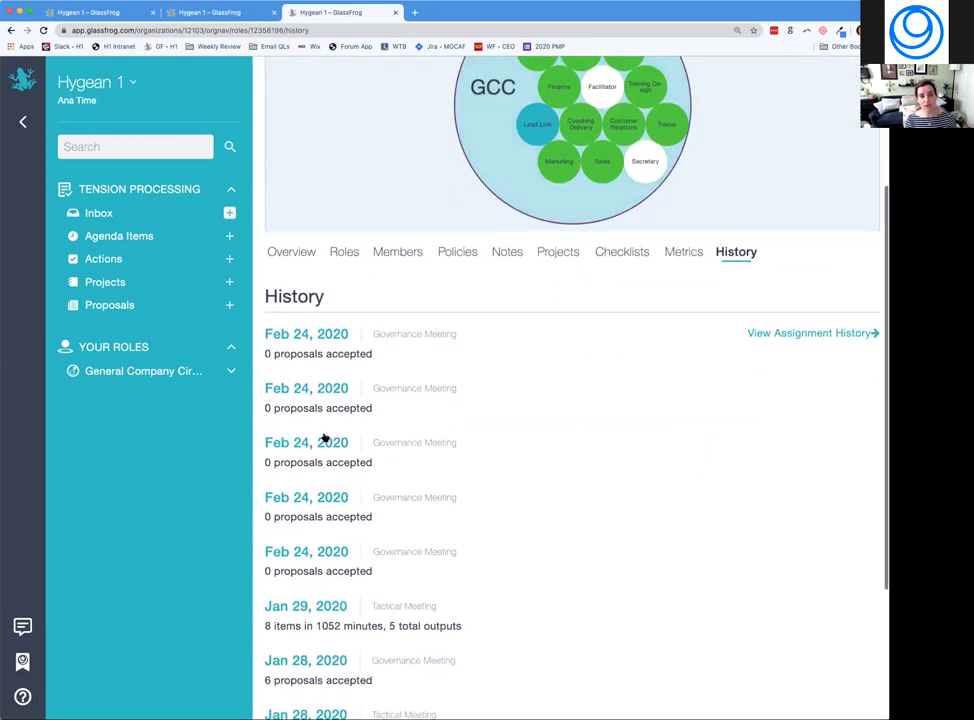
scroll(326, 437, down, 3)
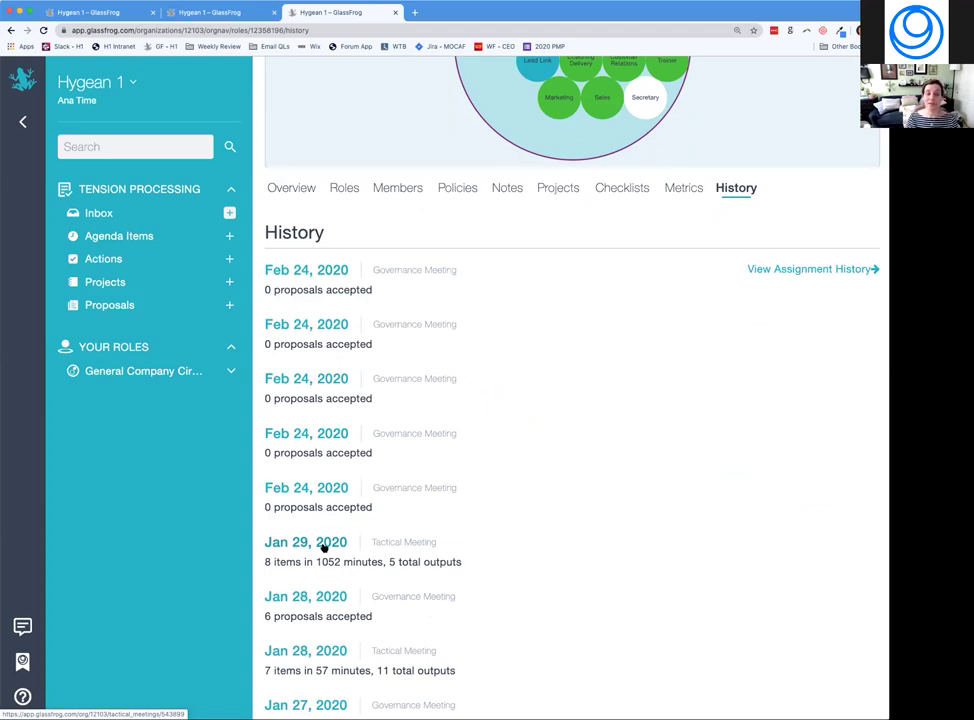
click(324, 548)
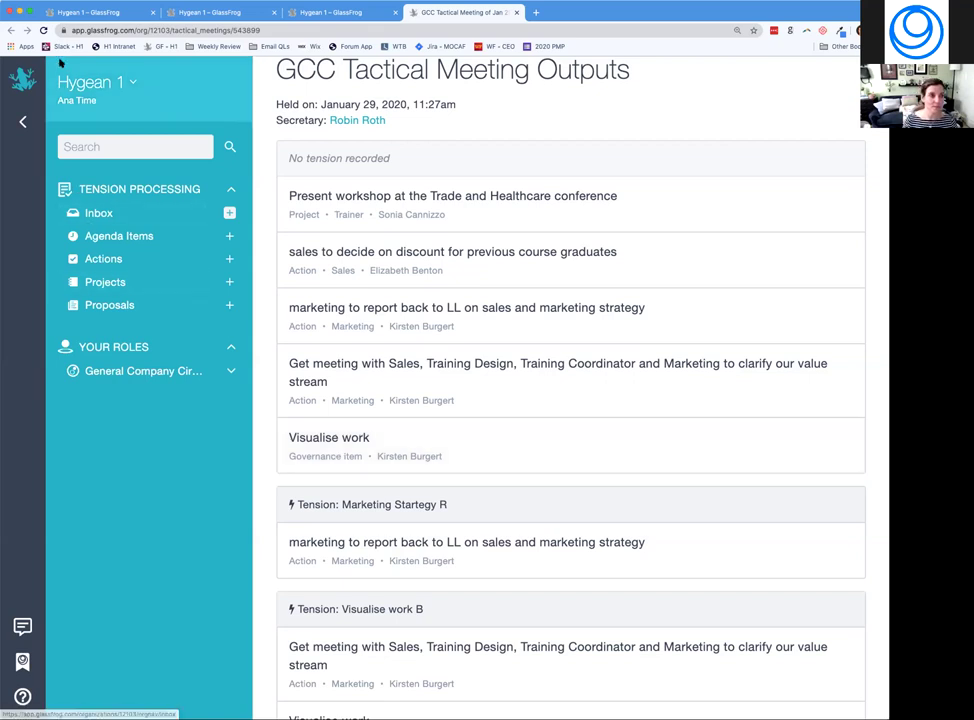
click(516, 13)
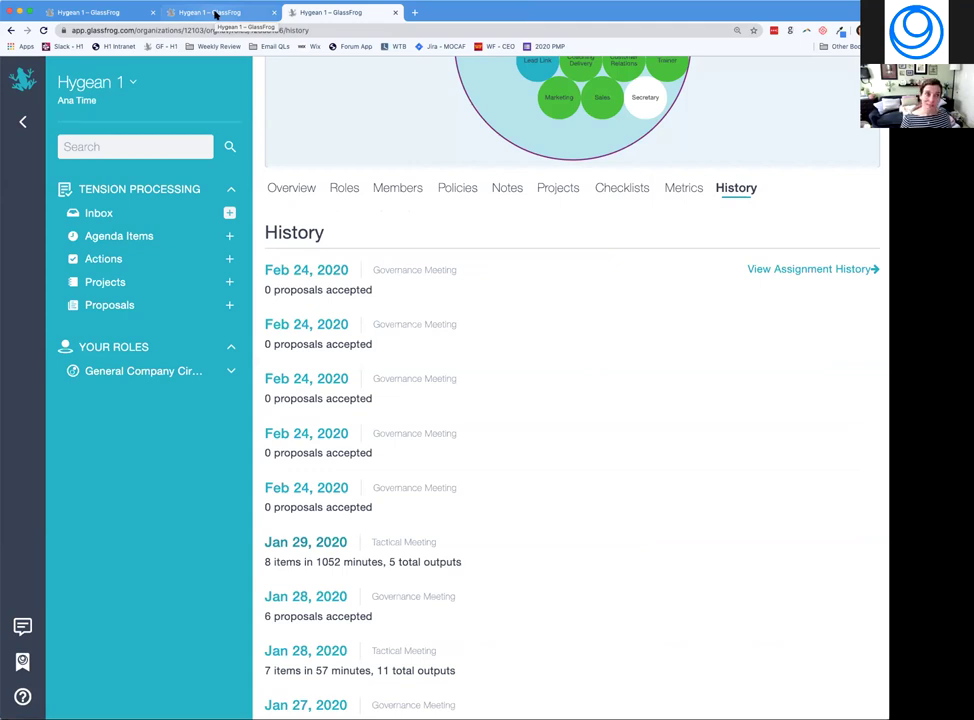
Return to the governance meeting tab and show the Projects list with 'Trainings scheduled in appropriate cities through June'.
click(215, 14)
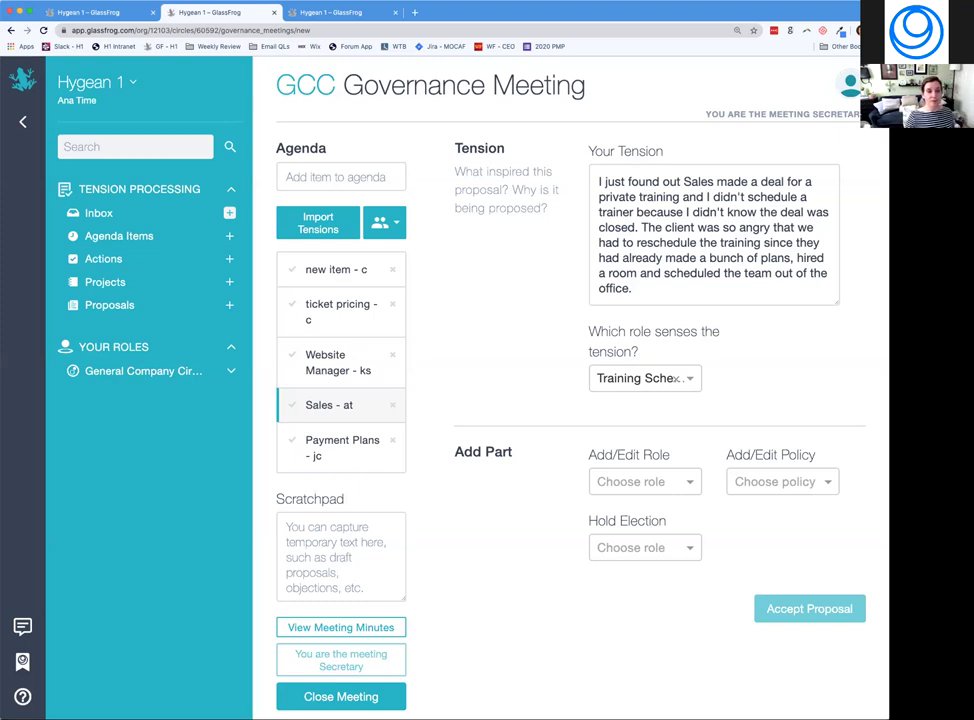
click(105, 283)
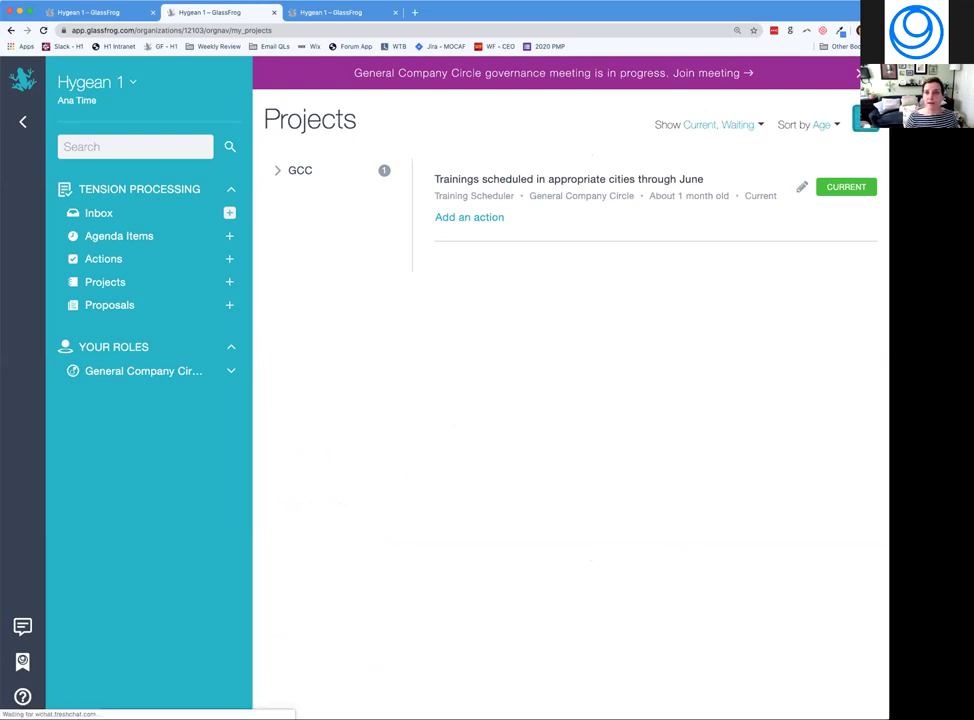
Open a new Add Project form for General Company Circle, role Individual Action, status Current.
click(866, 118)
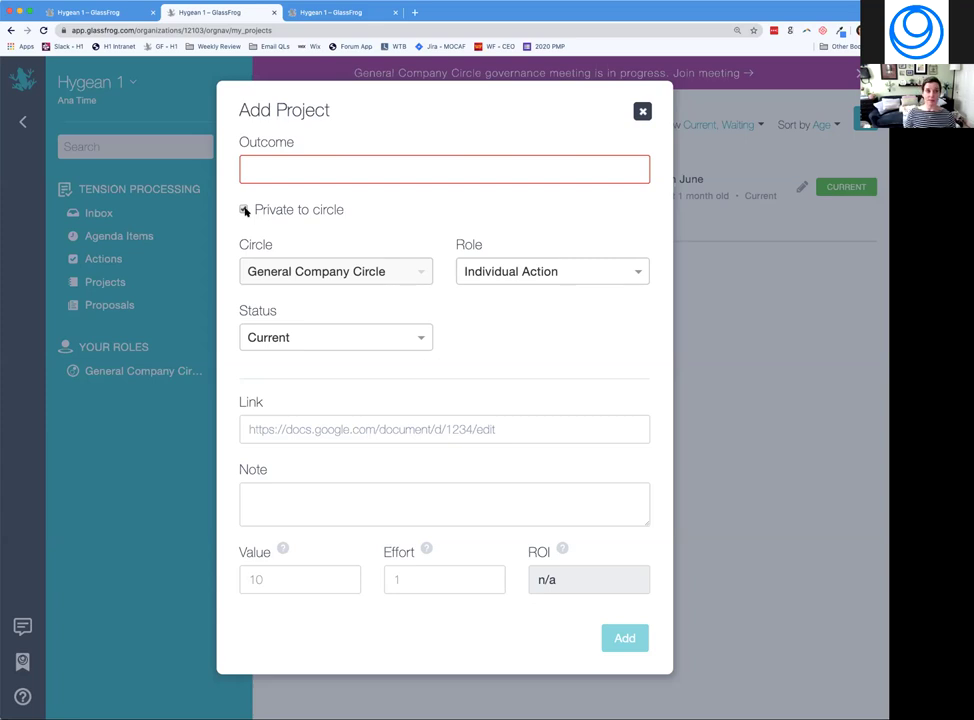
Tick 'Private to circle' on the new project, then discard the form without adding it.
click(244, 210)
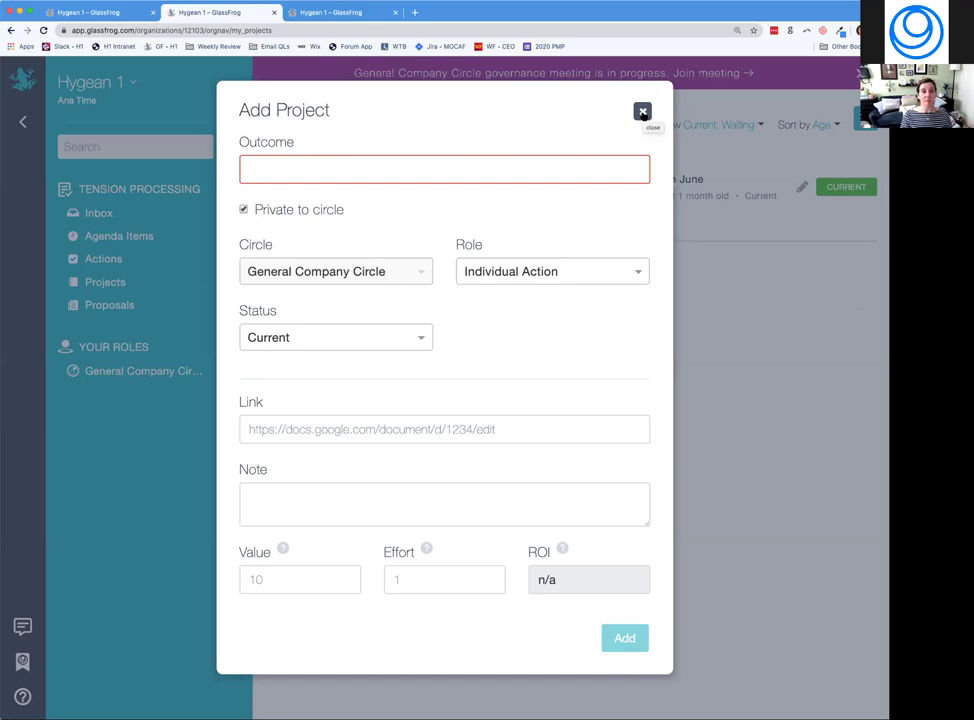
click(643, 112)
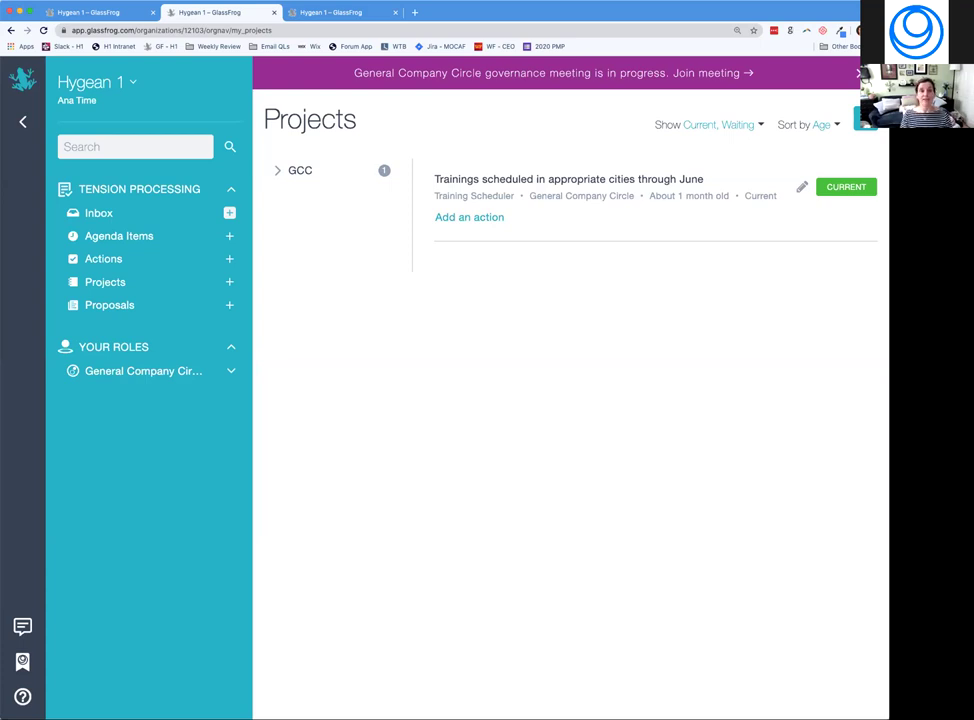
From the empty Inbox, start a new tension and dismiss the Add Tension form unsaved.
click(137, 211)
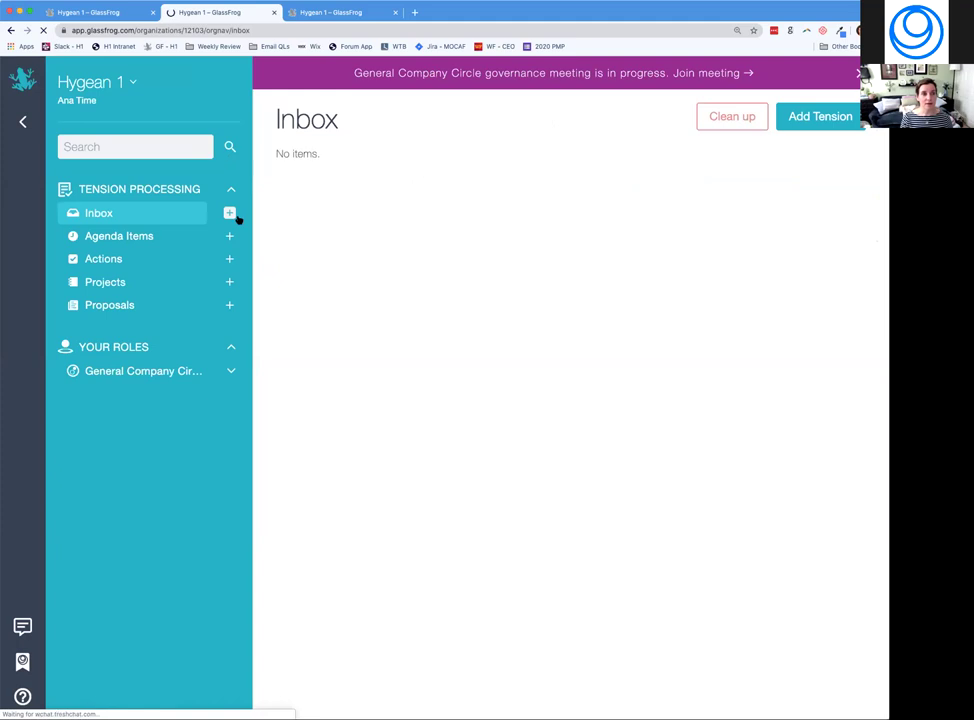
click(228, 211)
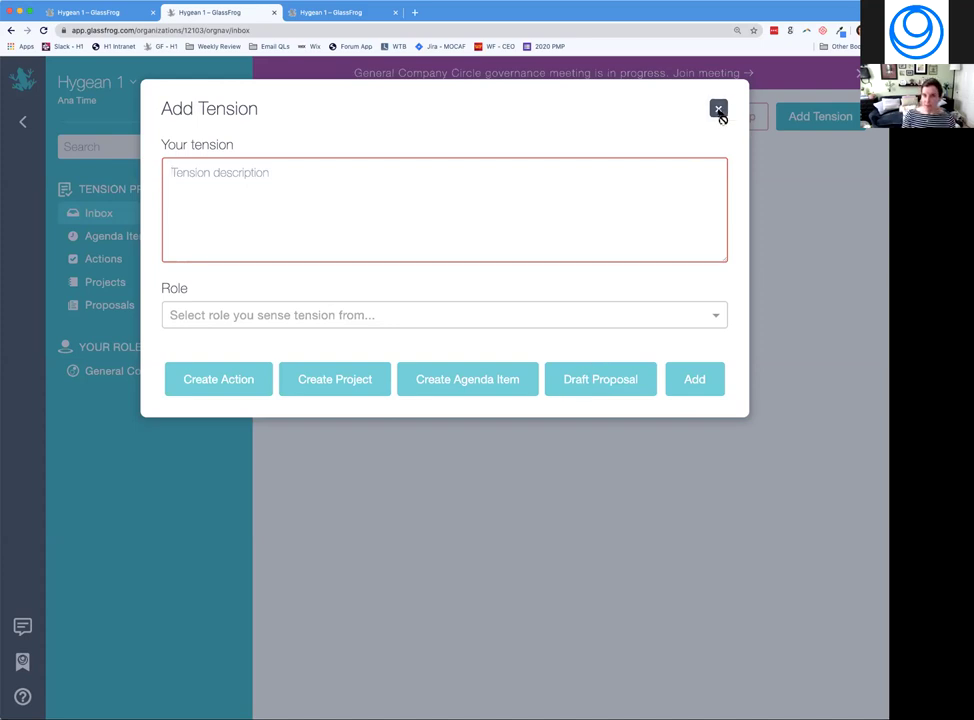
click(718, 110)
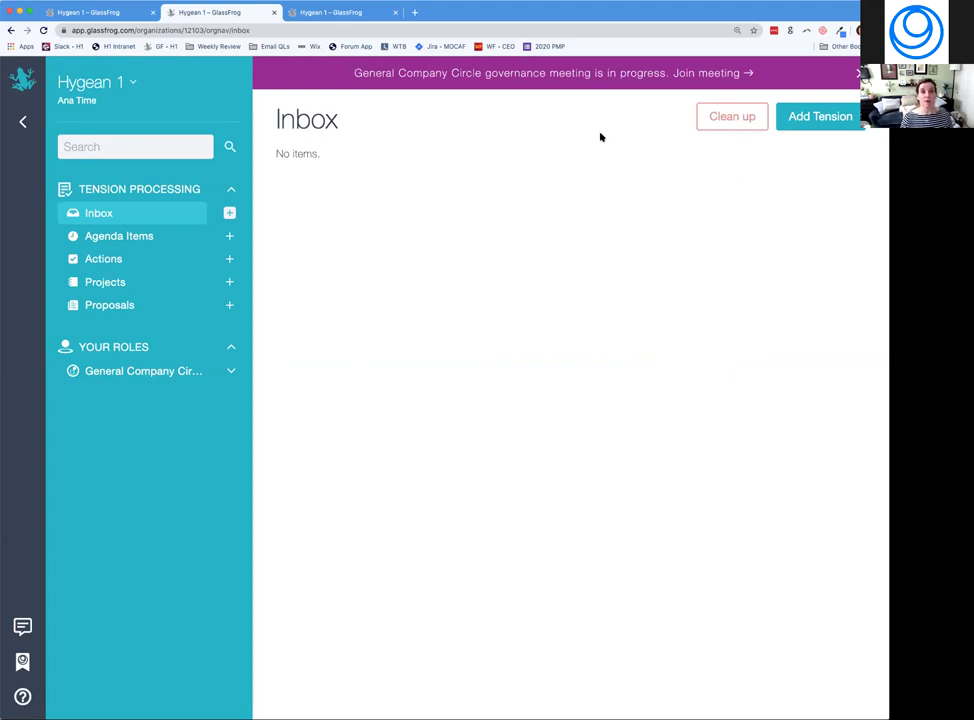
Join the GCC governance meeting, add and open a sixth agenda item named 'Linked Entity'.
click(735, 74)
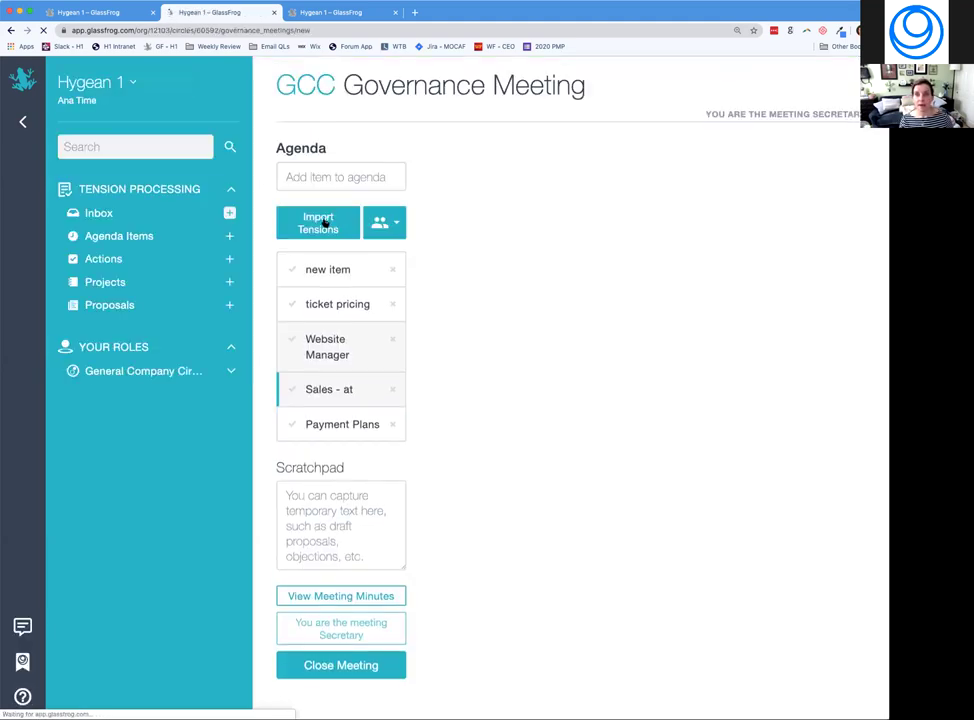
click(316, 179)
text(Cri)
key(BackSpace)
key(BackSpace)
key(BackSpace)
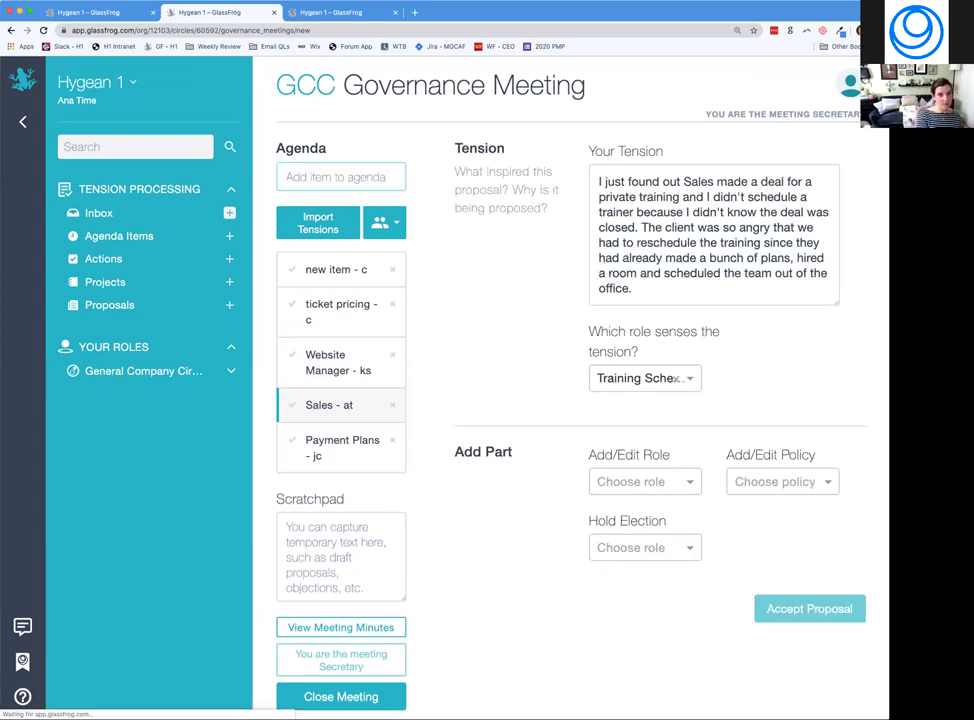
text(Linked Entity)
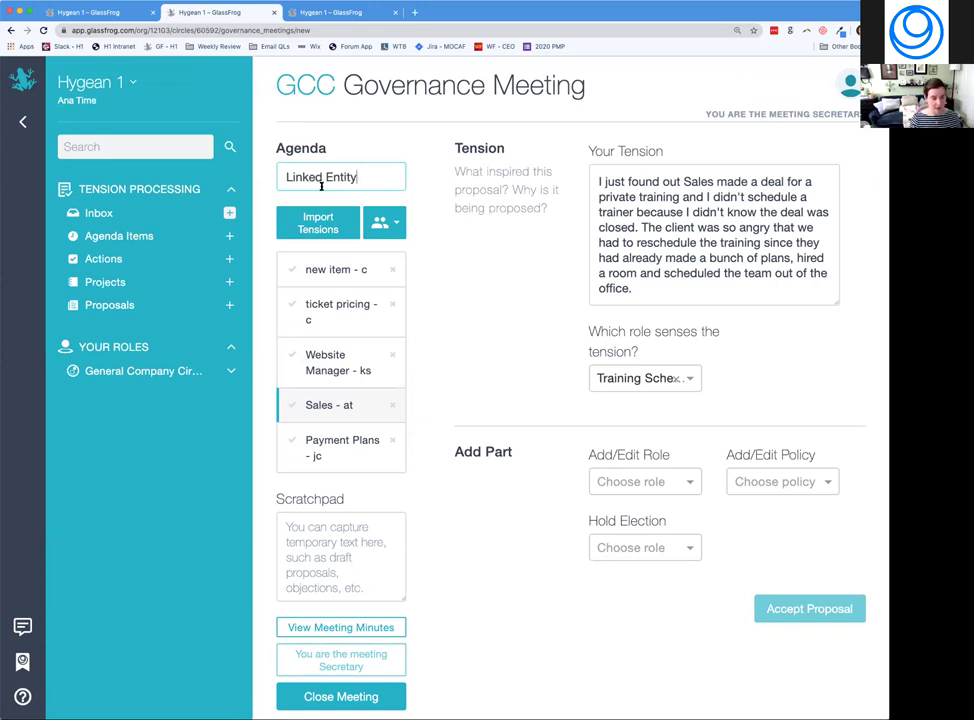
key(Return)
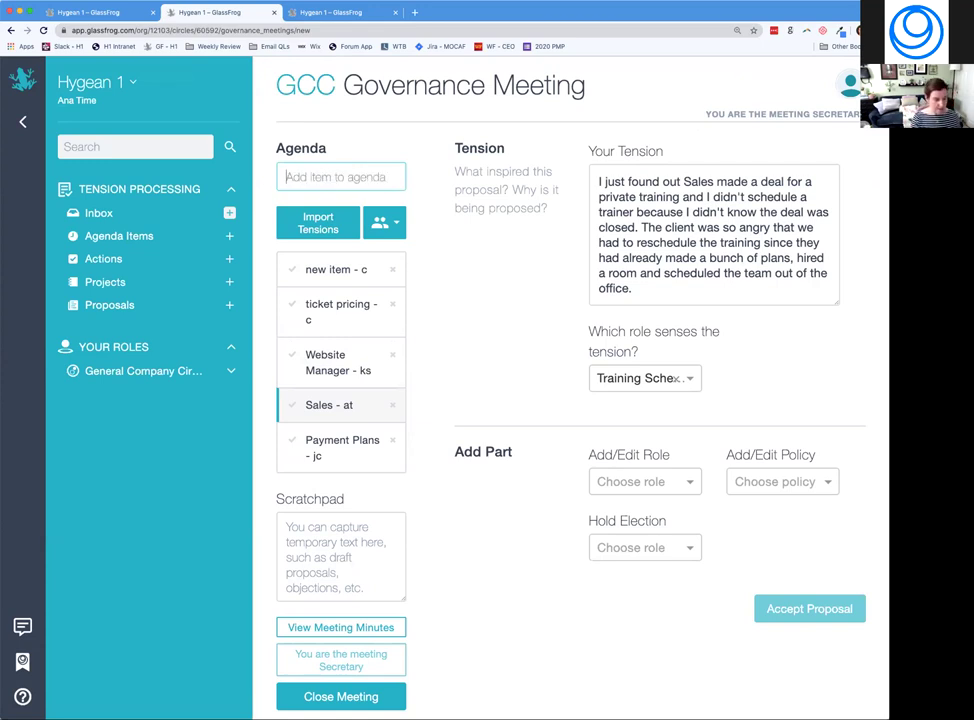
click(320, 505)
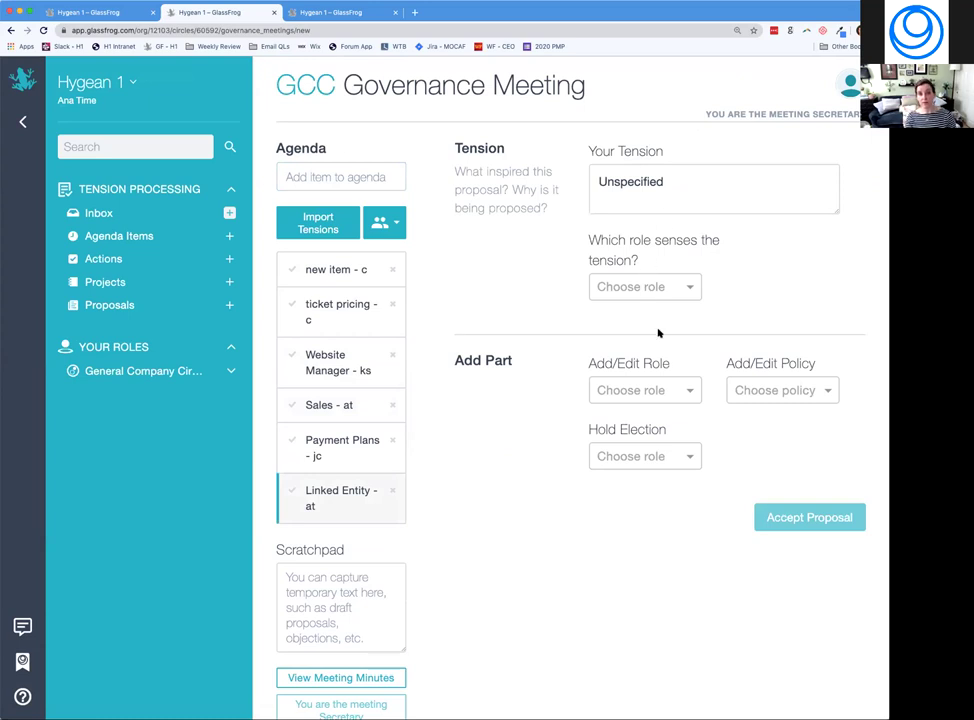
click(665, 390)
Propose a new role/circle for Linked Entity and name it 'Same Name'.
click(640, 428)
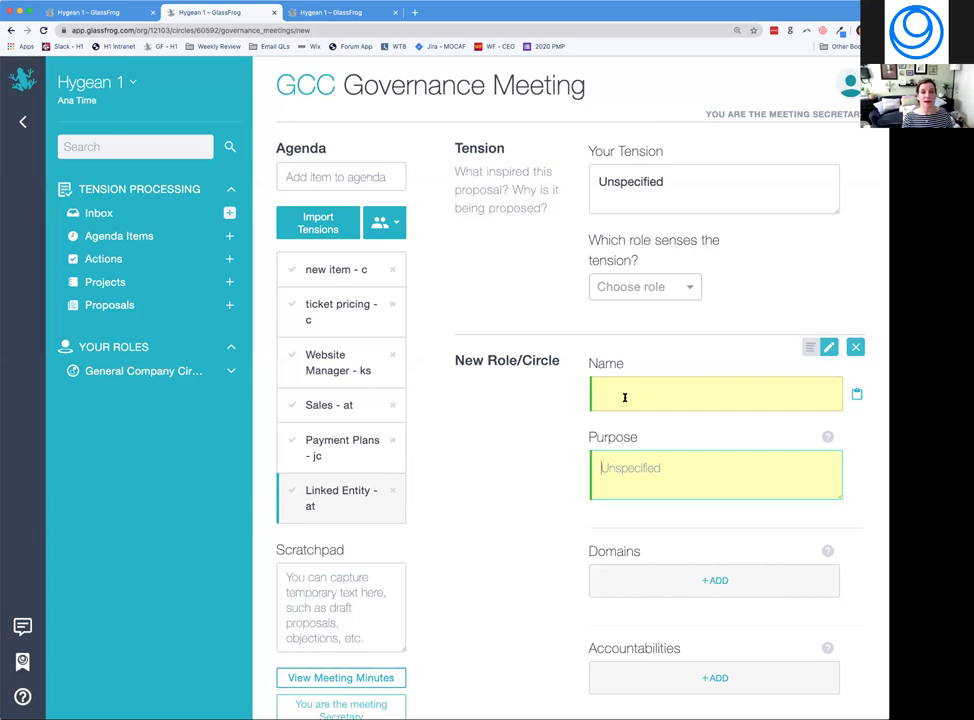
text(Same Name)
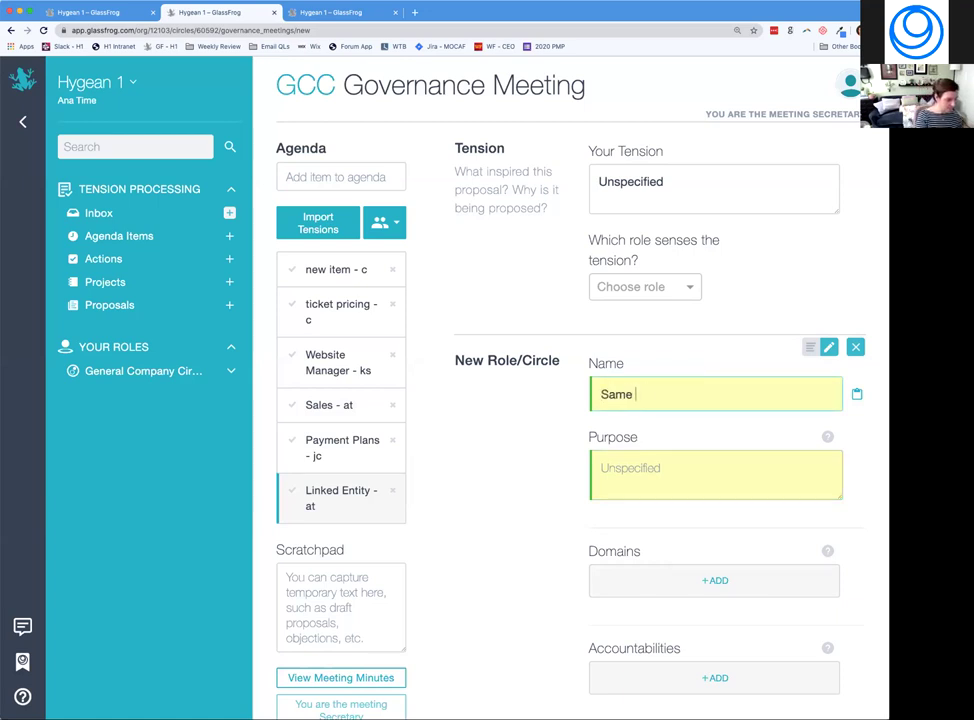